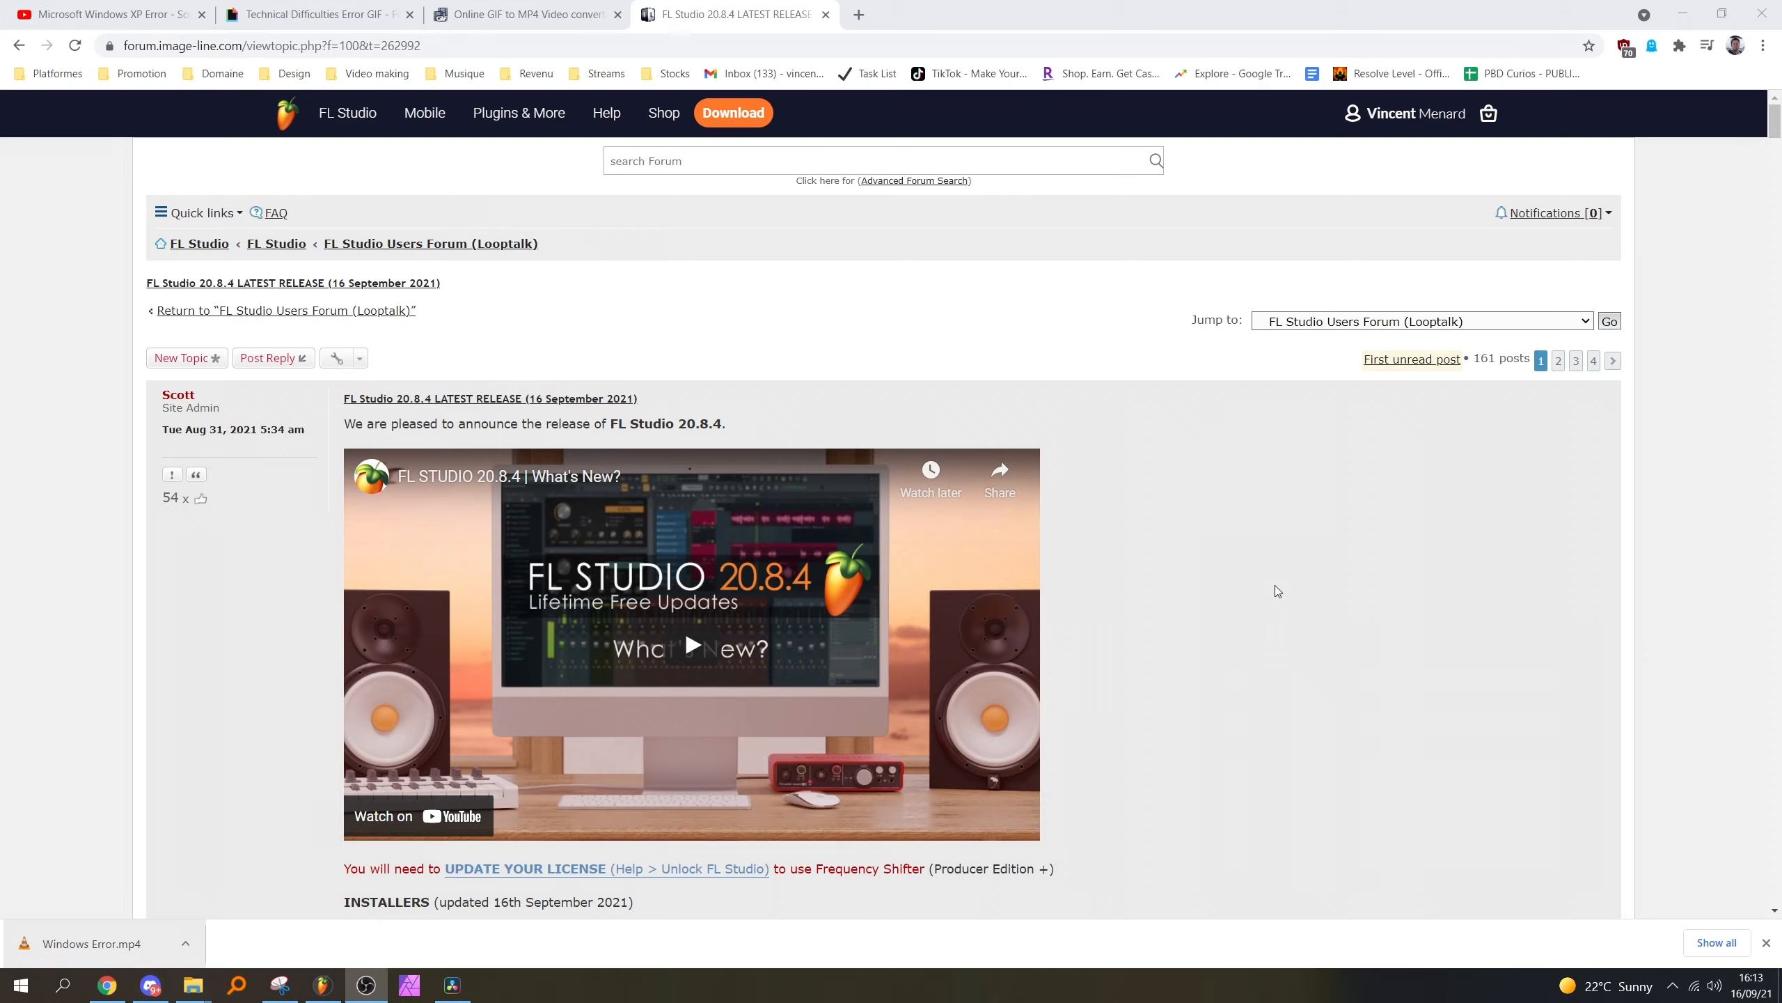
{"action": "scroll", "coordinate": [1276, 585], "scroll_direction": "down", "scroll_amount": 4}
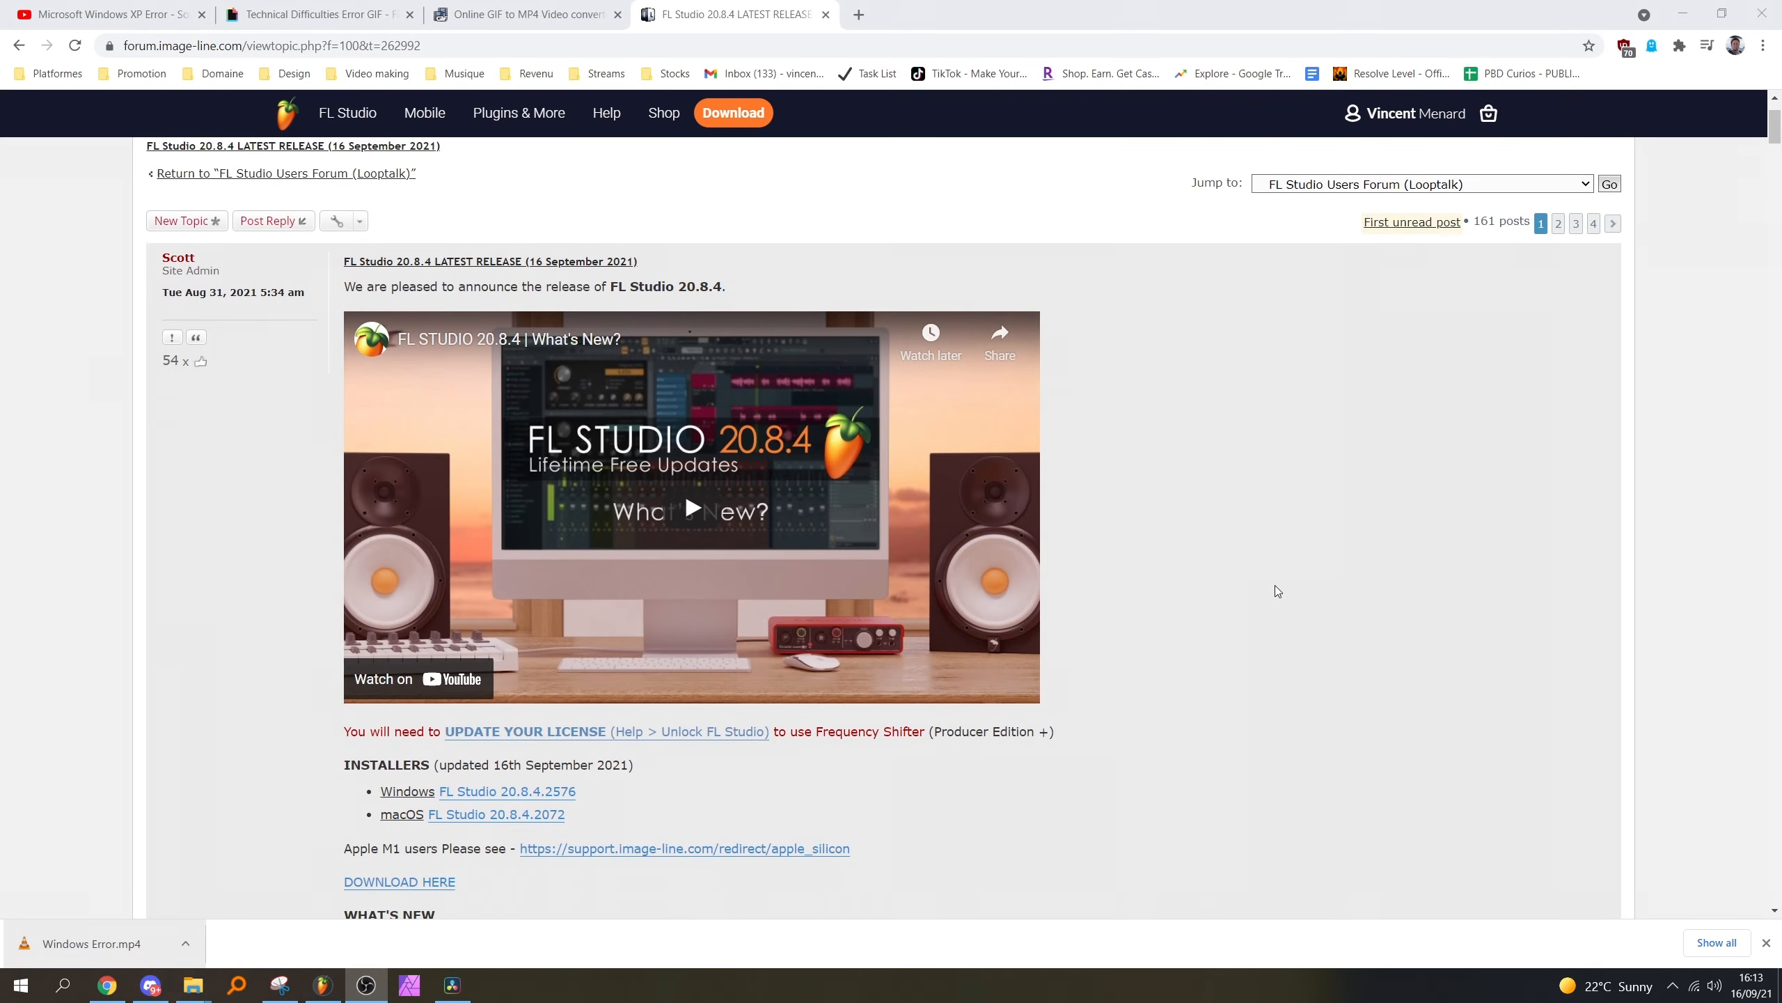
{"action": "scroll", "coordinate": [1276, 591], "scroll_direction": "down", "scroll_amount": 3}
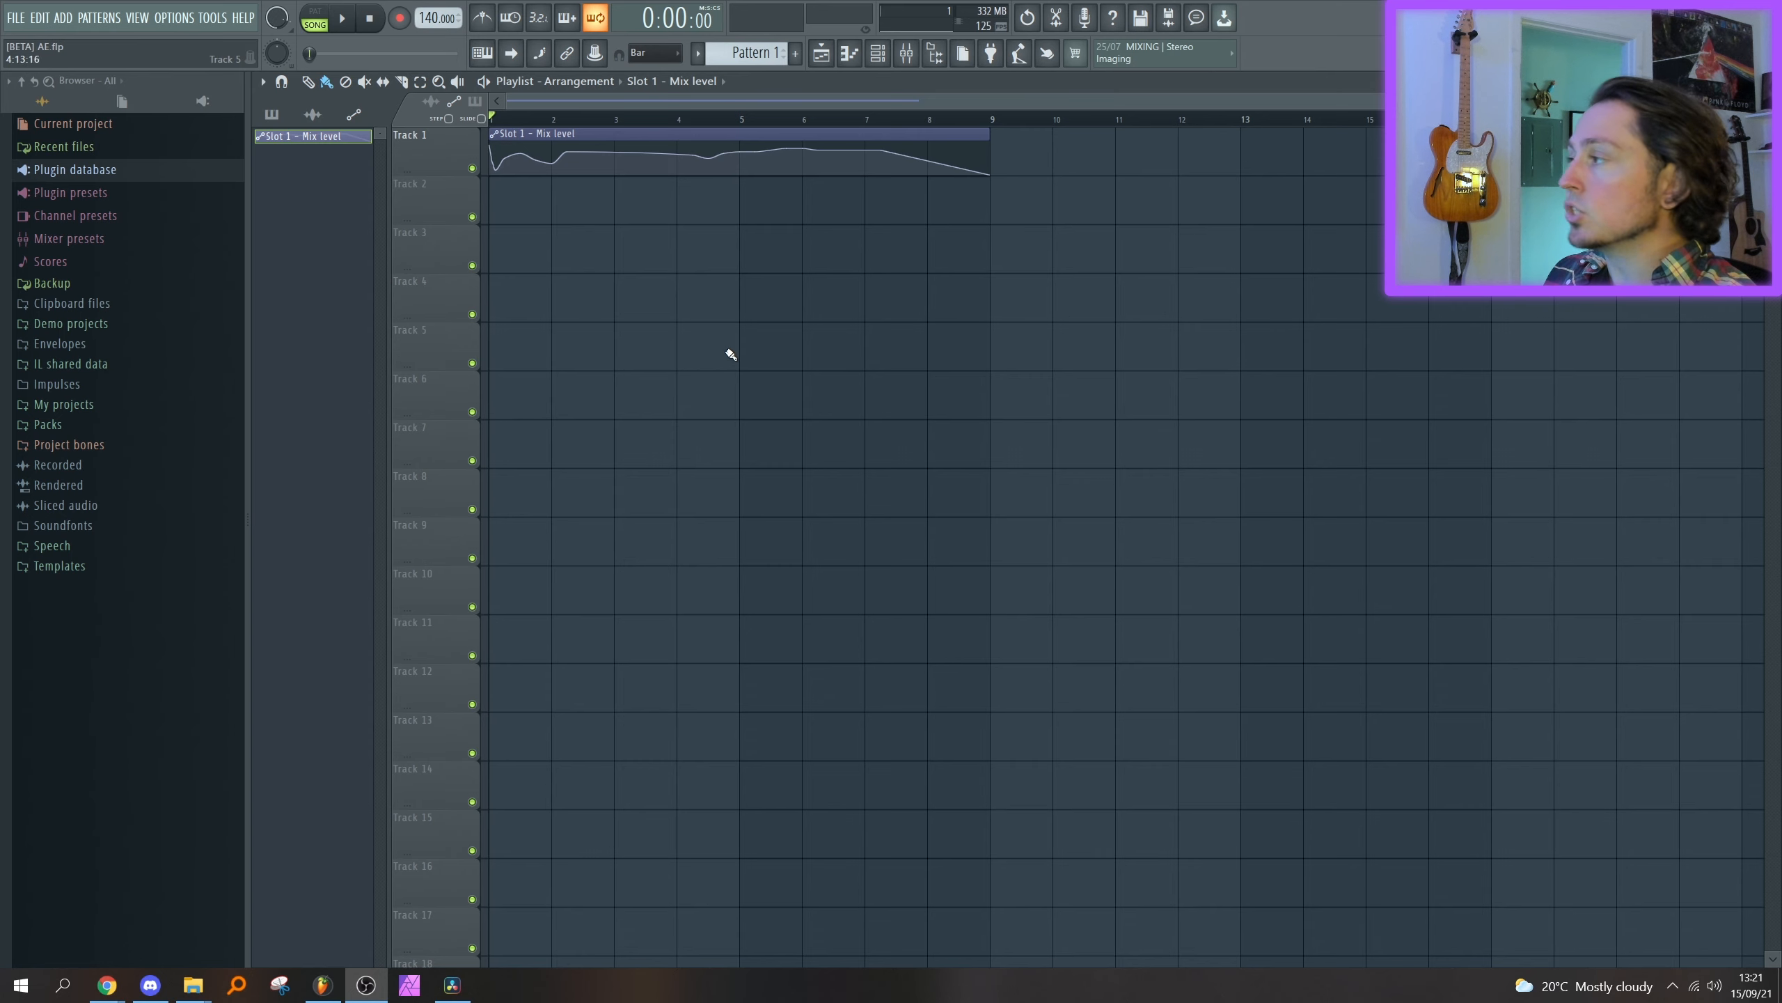
Open the Slot 1 - Mix level automation clip, raise the point right after the second dip to 80%, and delete that point.
{"action": "double_click", "coordinate": [623, 135]}
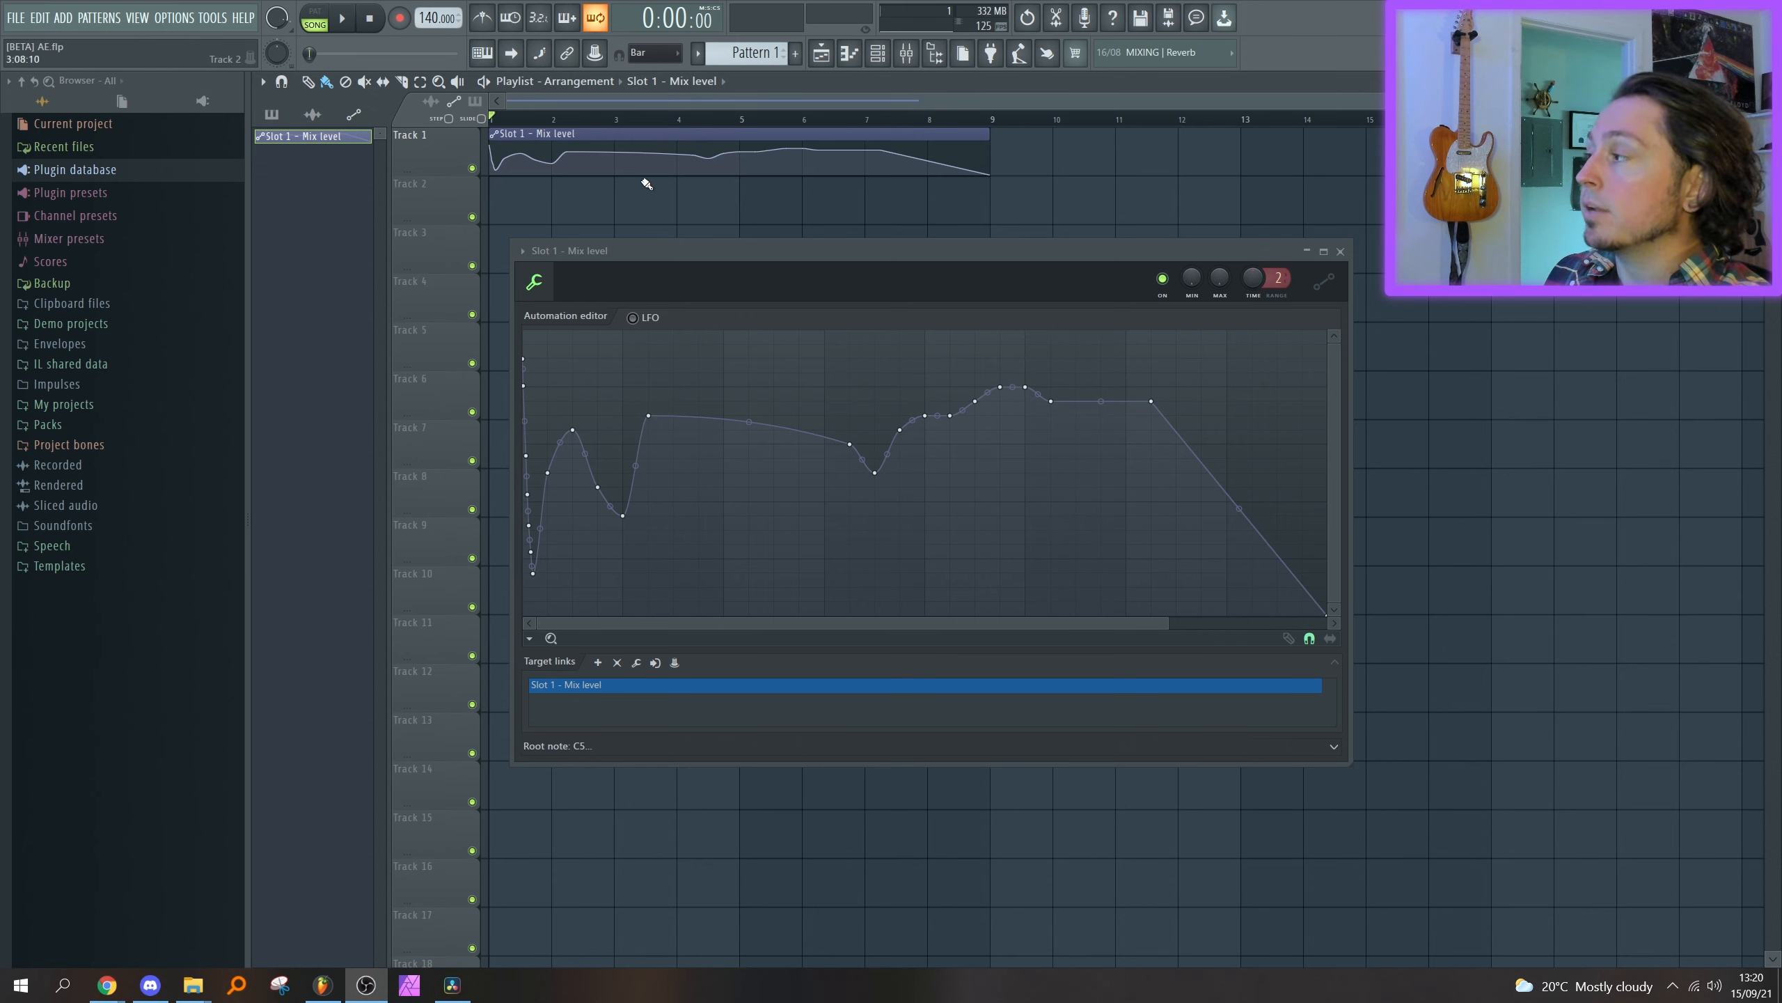
{"action": "mouse_move", "coordinate": [649, 414]}
{"action": "left_mouse_down"}
{"action": "mouse_move", "coordinate": [654, 347]}
{"action": "mouse_move", "coordinate": [653, 549]}
{"action": "mouse_move", "coordinate": [648, 386]}
{"action": "left_mouse_up"}
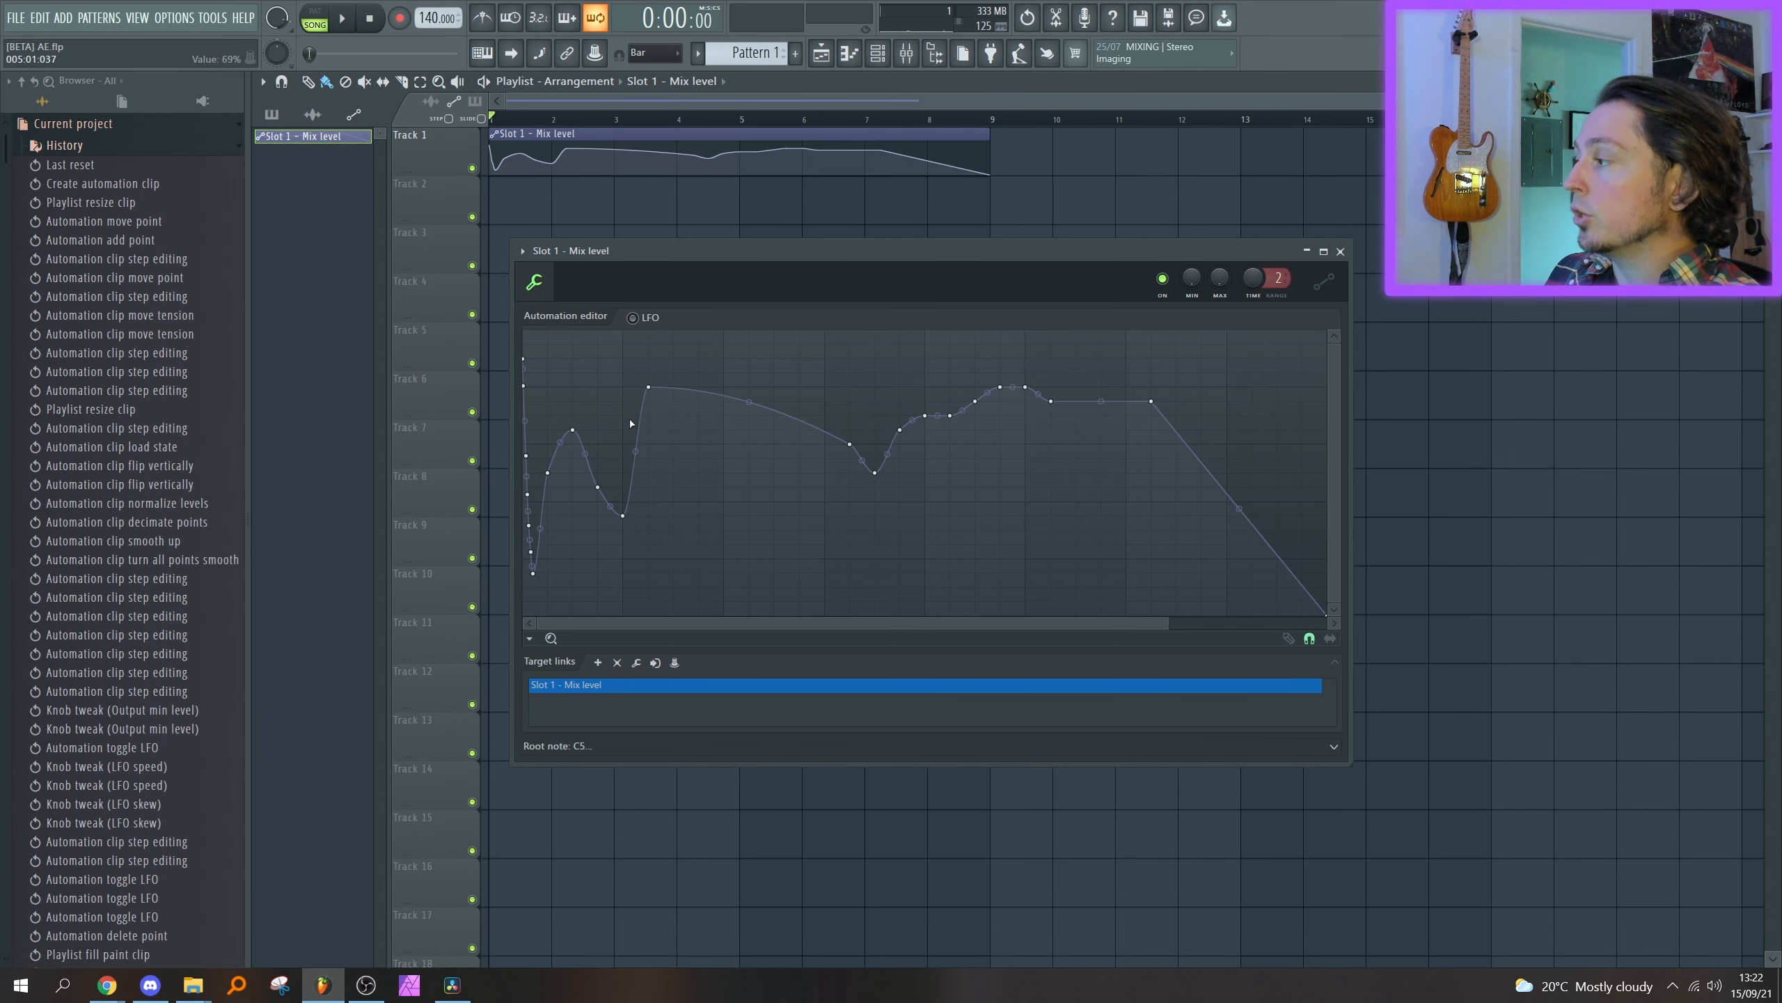
{"action": "right_click", "coordinate": [651, 387]}
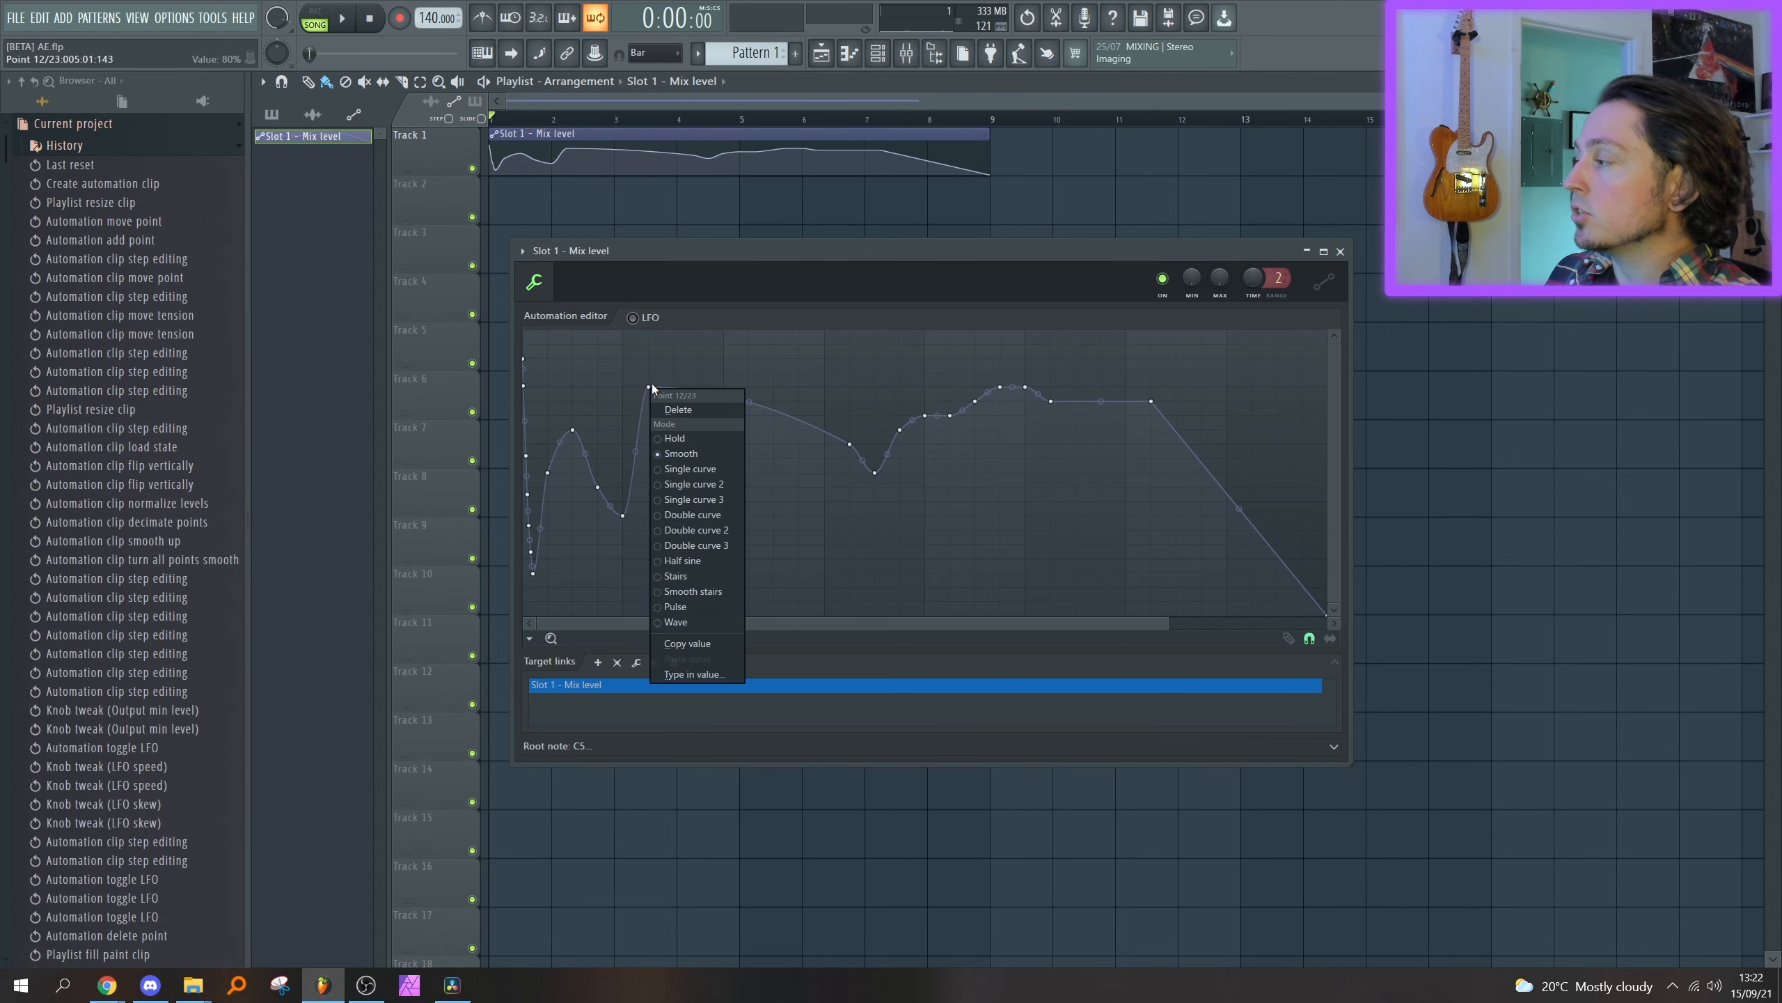
{"action": "left_click", "coordinate": [680, 410]}
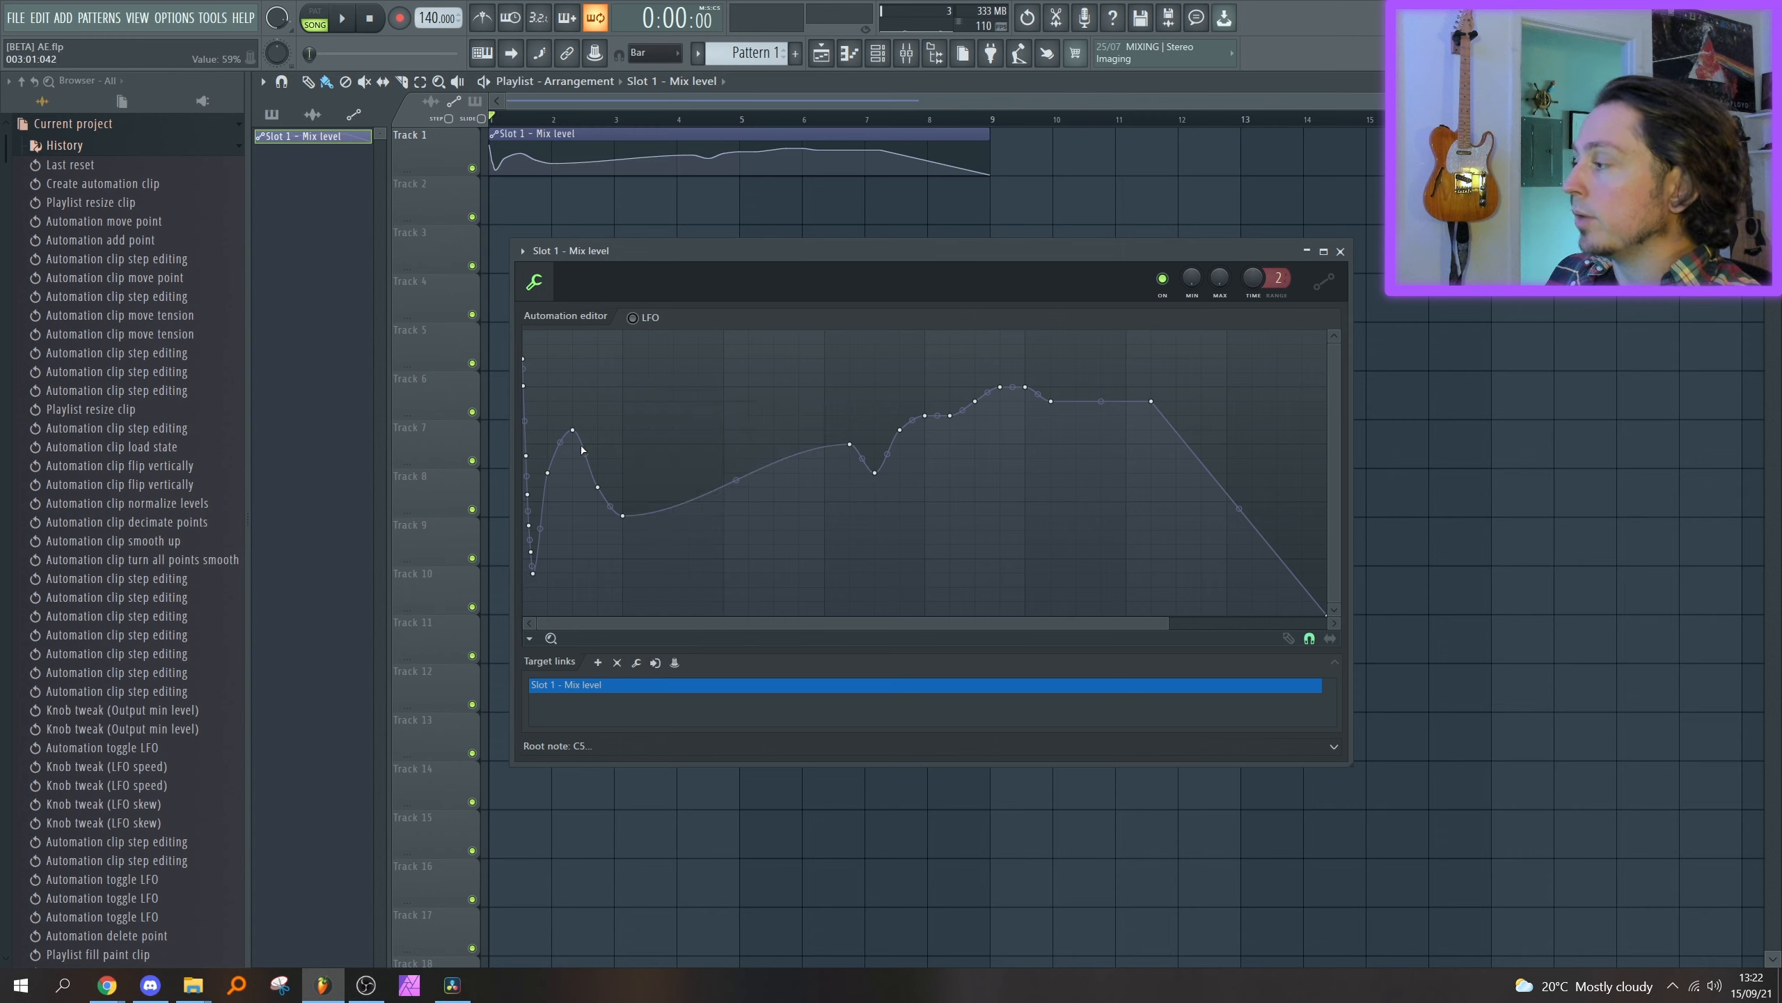
Move the point before the second dip up and over onto the dip's time position, and set the main snap to 1/4 beat.
{"action": "left_click_drag", "start_coordinate": [597, 487], "coordinate": [619, 456]}
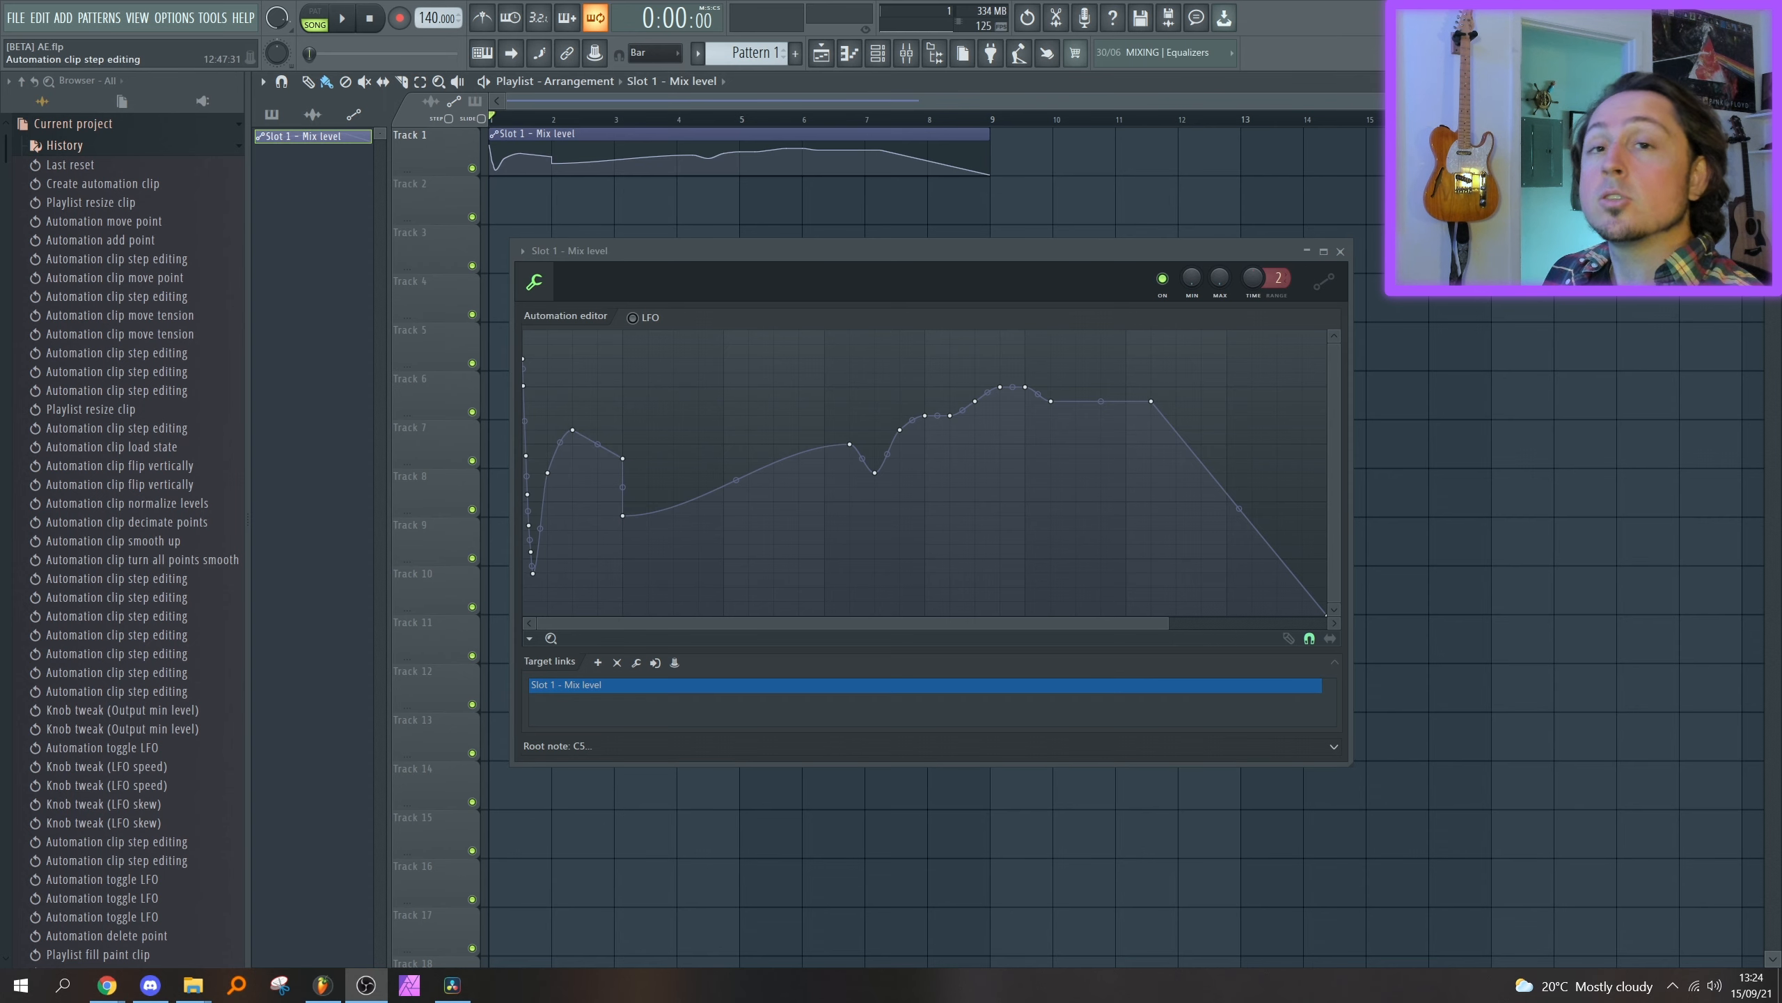
{"action": "left_click", "coordinate": [671, 57]}
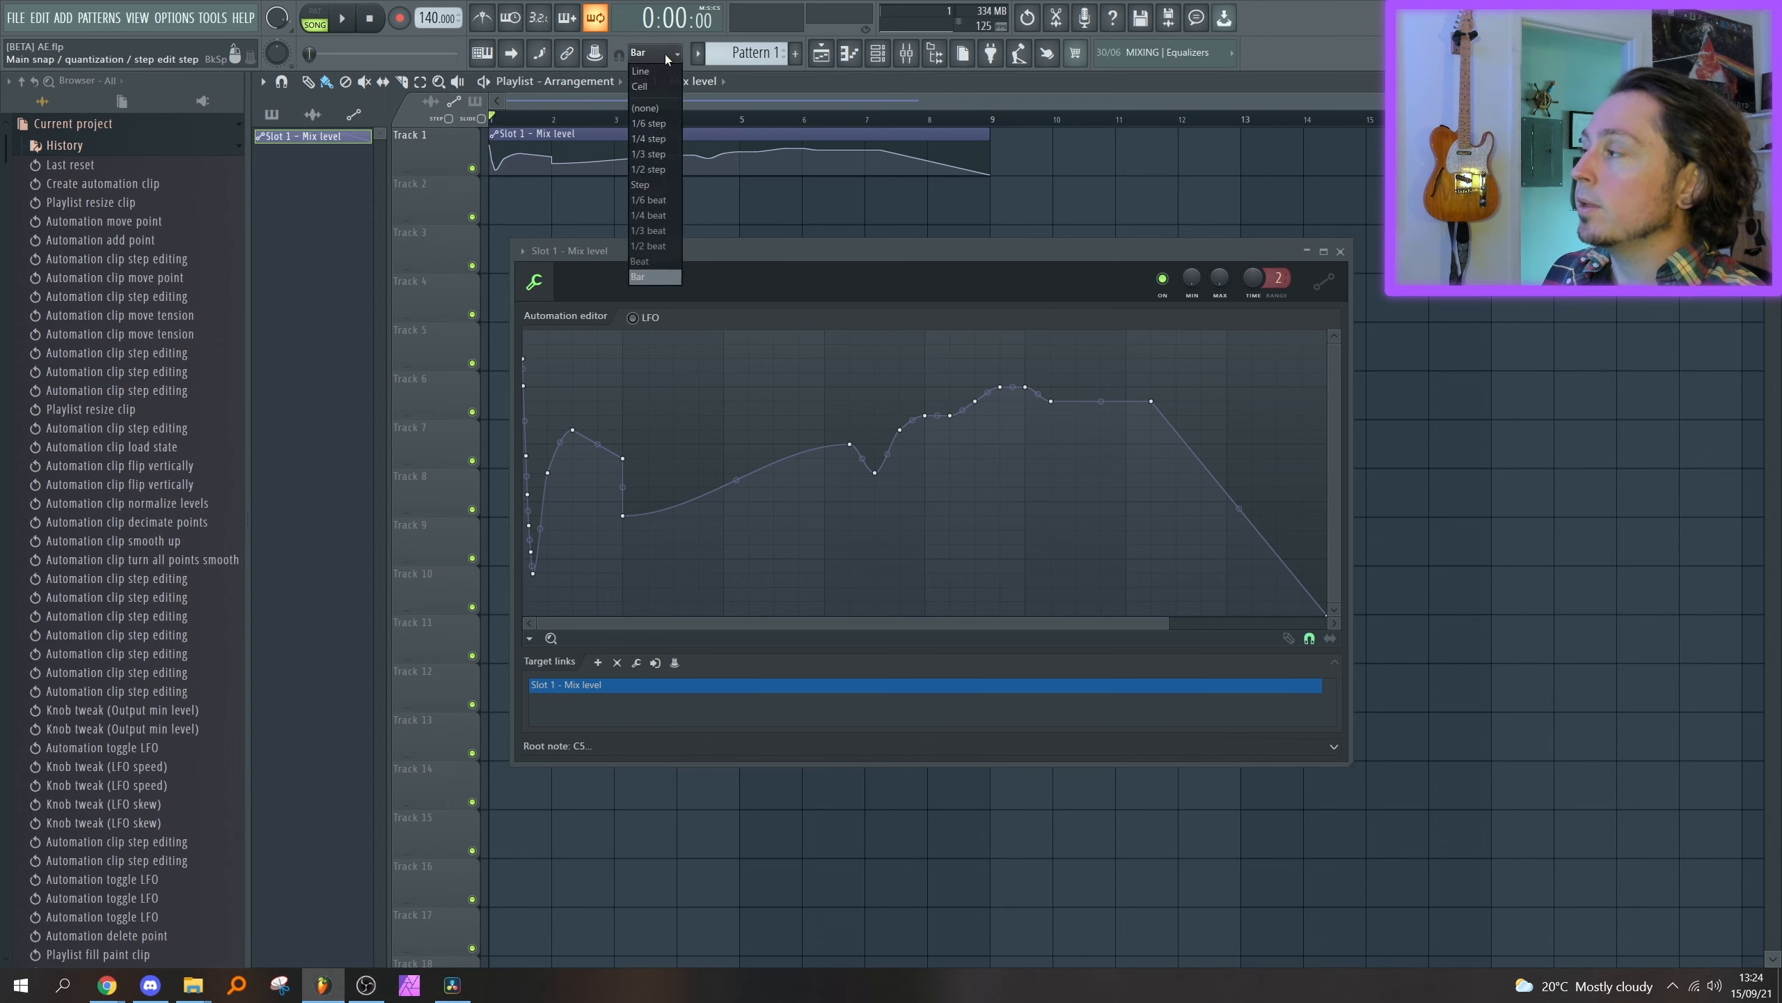
{"action": "left_click", "coordinate": [658, 217]}
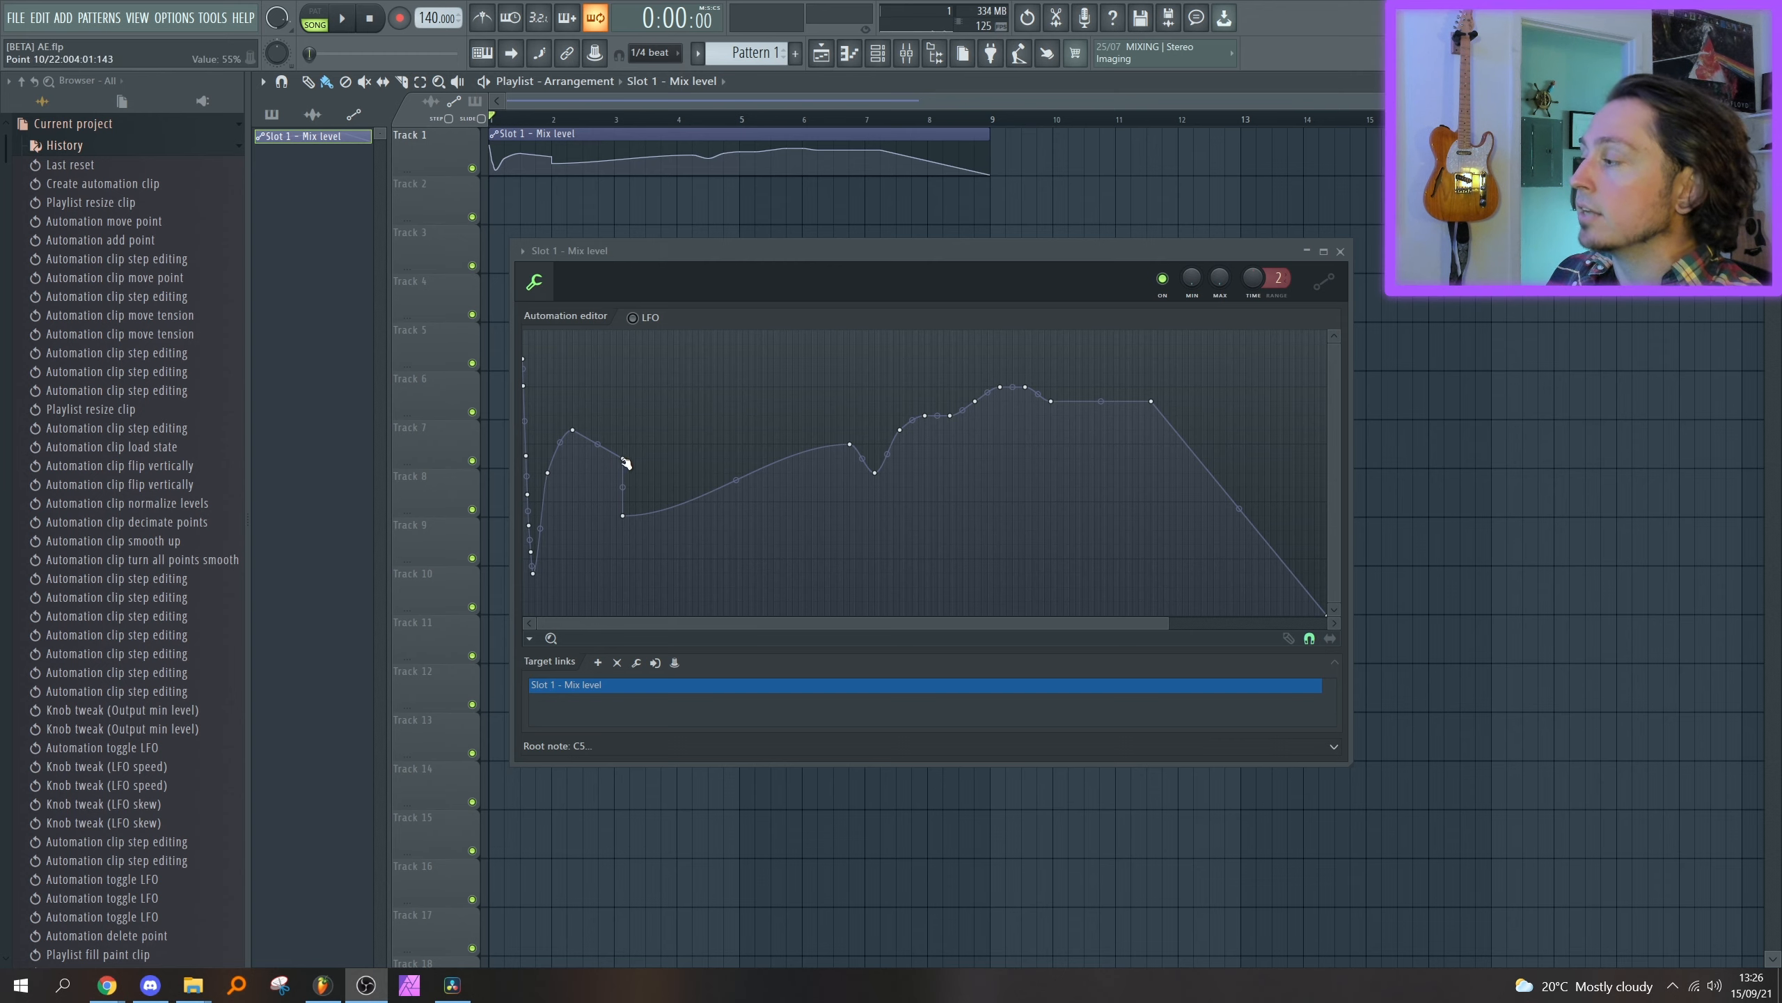
{"action": "scroll", "coordinate": [607, 474], "scroll_direction": "up", "scroll_amount": 8}
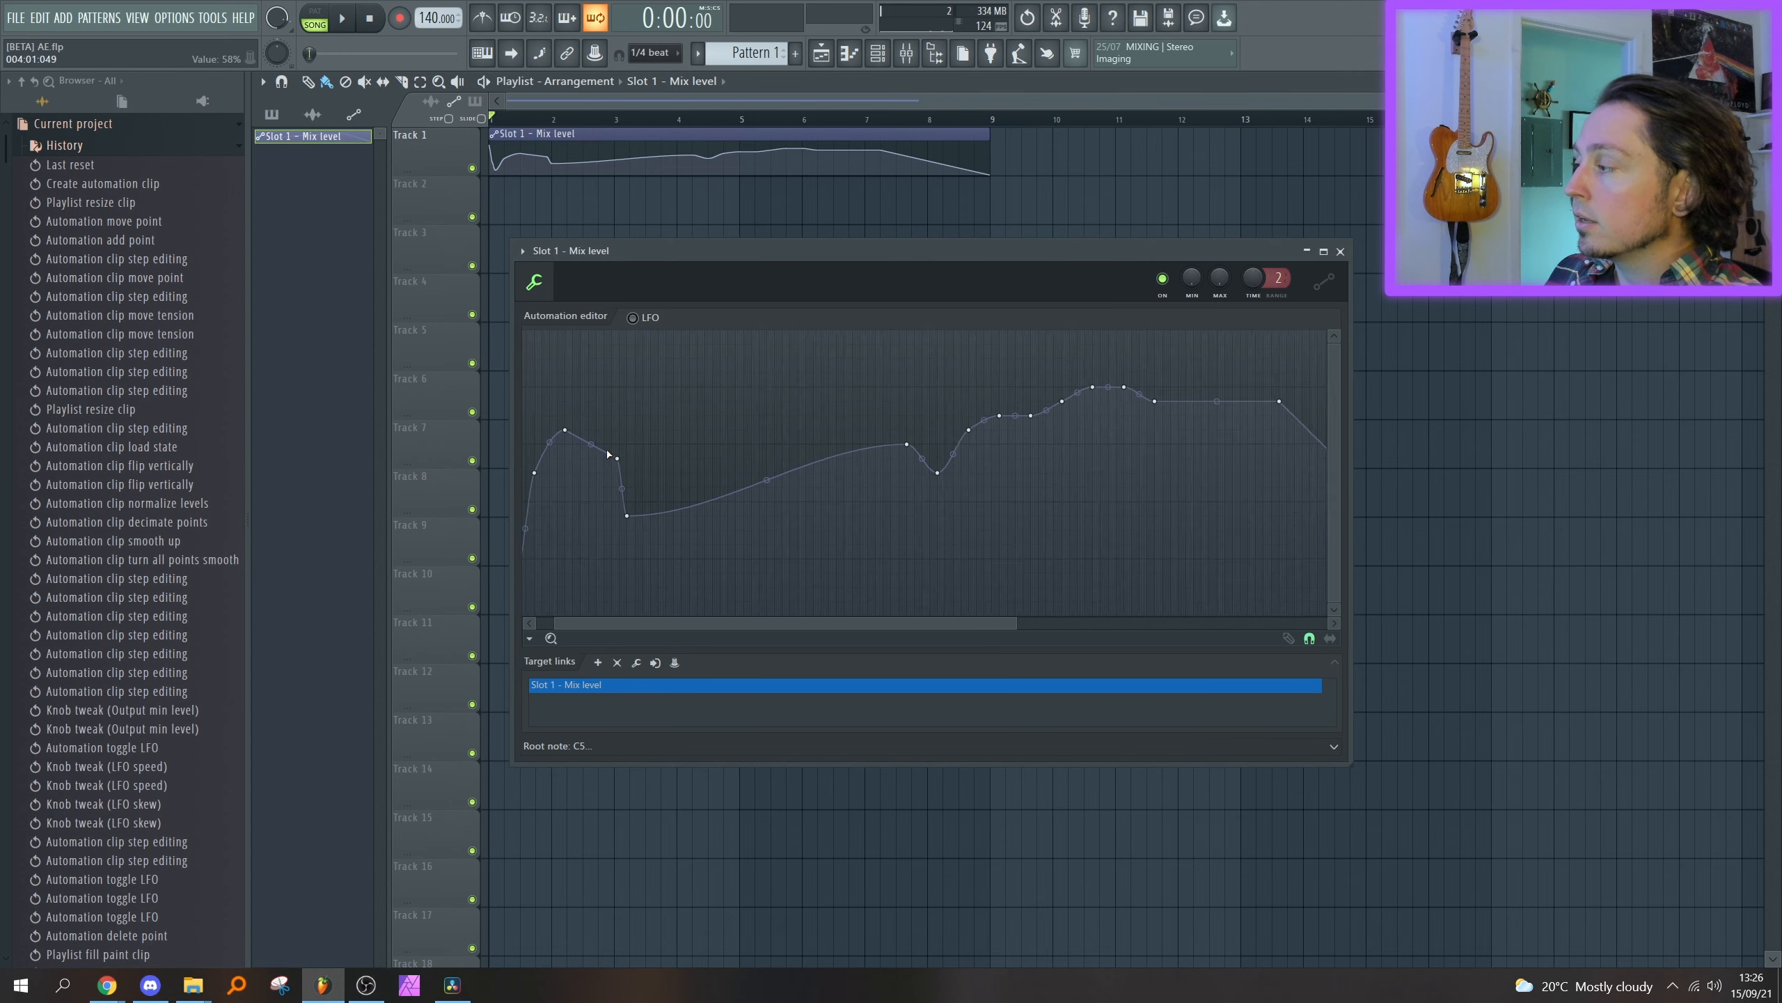
{"action": "scroll", "coordinate": [611, 485], "scroll_direction": "up", "scroll_amount": 3}
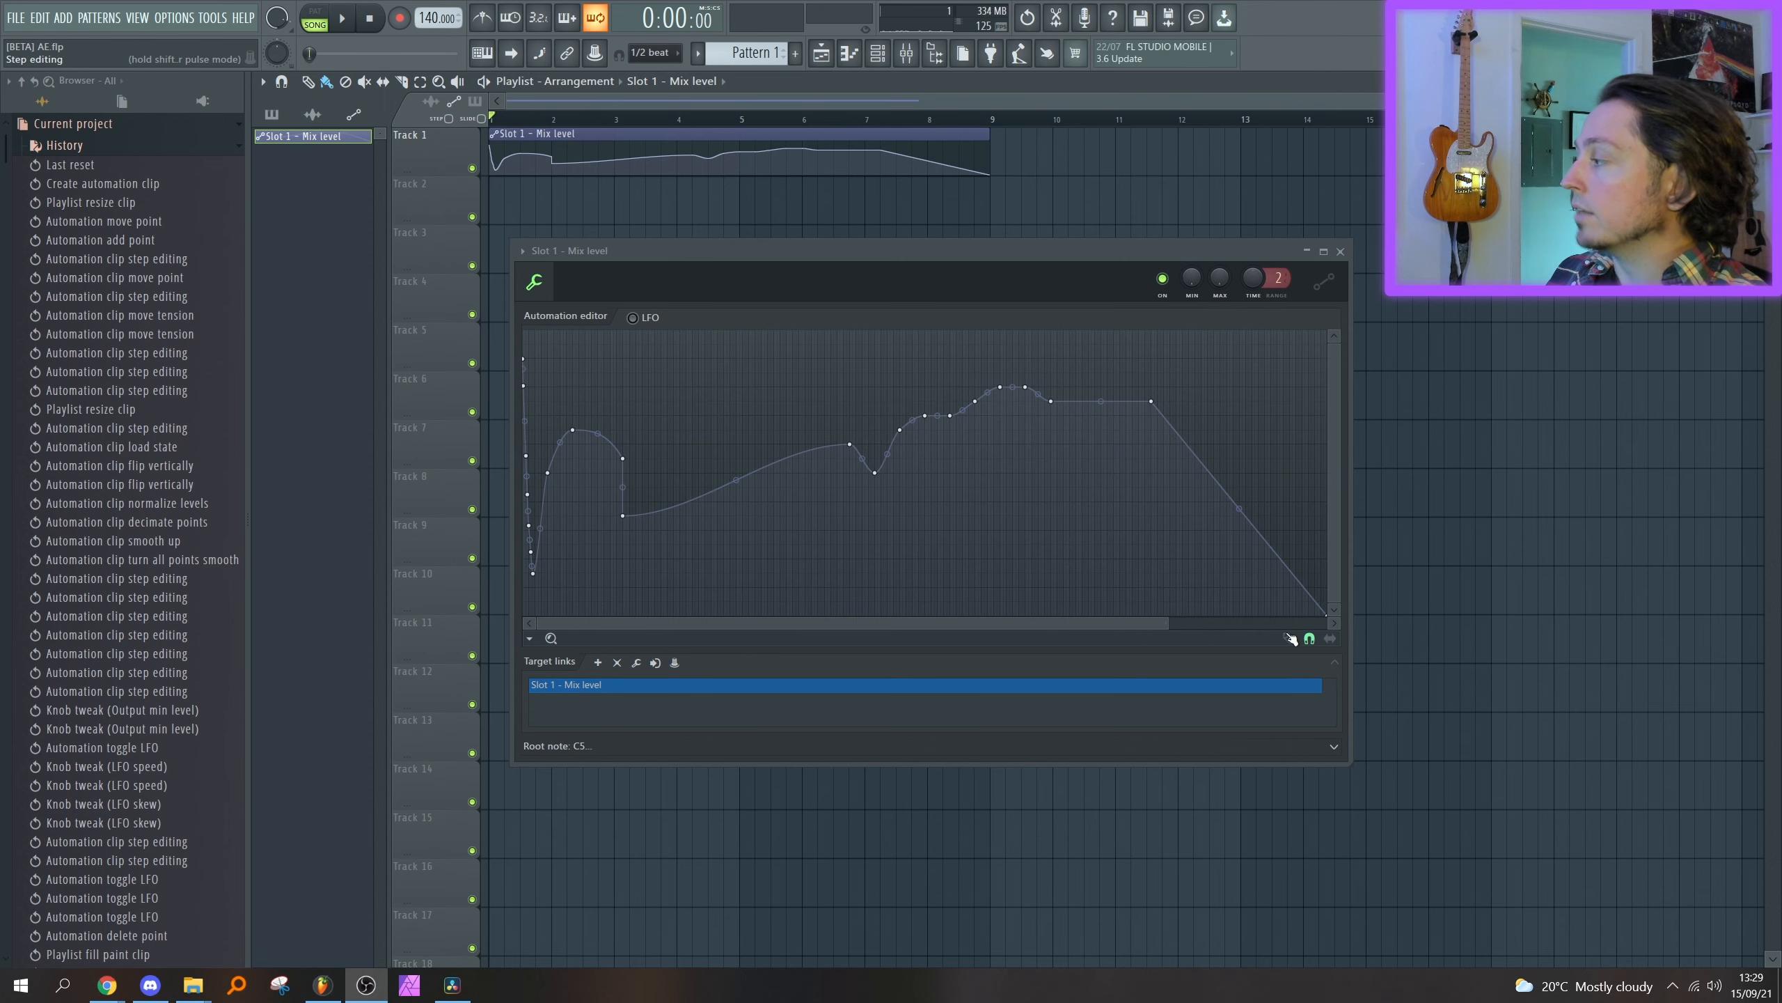
With step editing on and grid snap off, draw a freehand rising curve across the envelope's middle section and flip the envelope vertically.
{"action": "left_click", "coordinate": [1294, 639]}
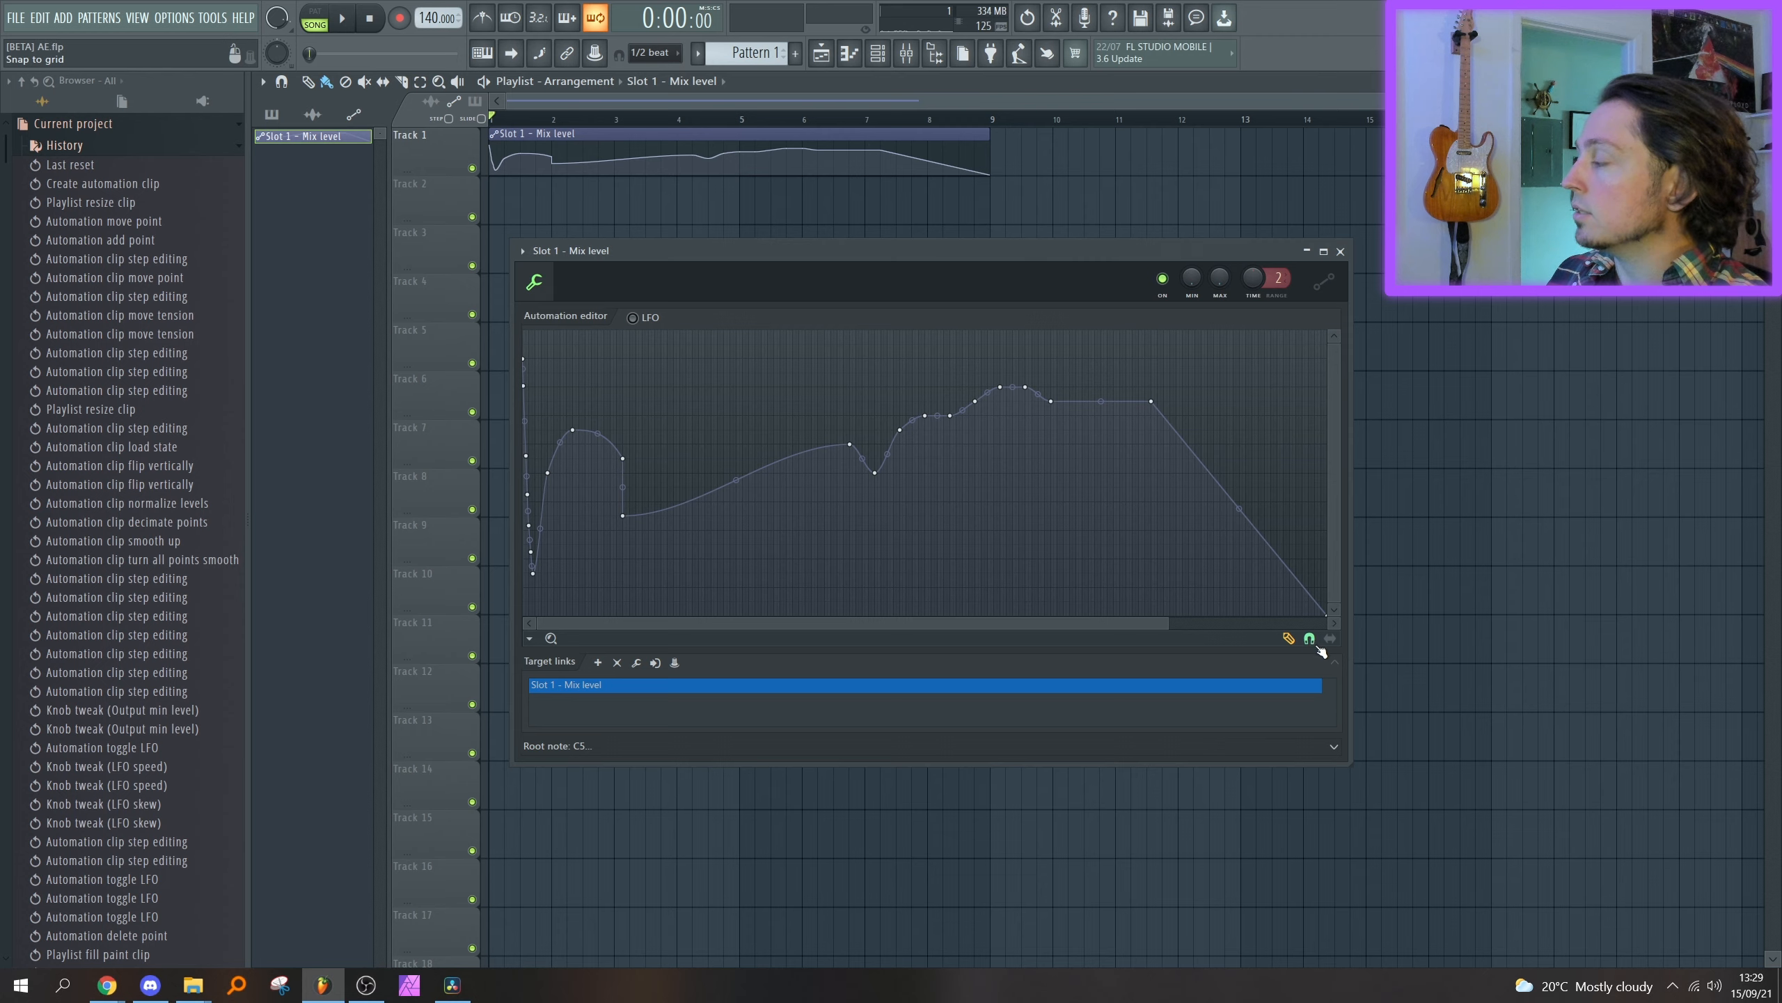
{"action": "mouse_move", "coordinate": [1166, 387]}
{"action": "left_mouse_down"}
{"action": "mouse_move", "coordinate": [905, 405]}
{"action": "mouse_move", "coordinate": [769, 494]}
{"action": "left_mouse_up"}
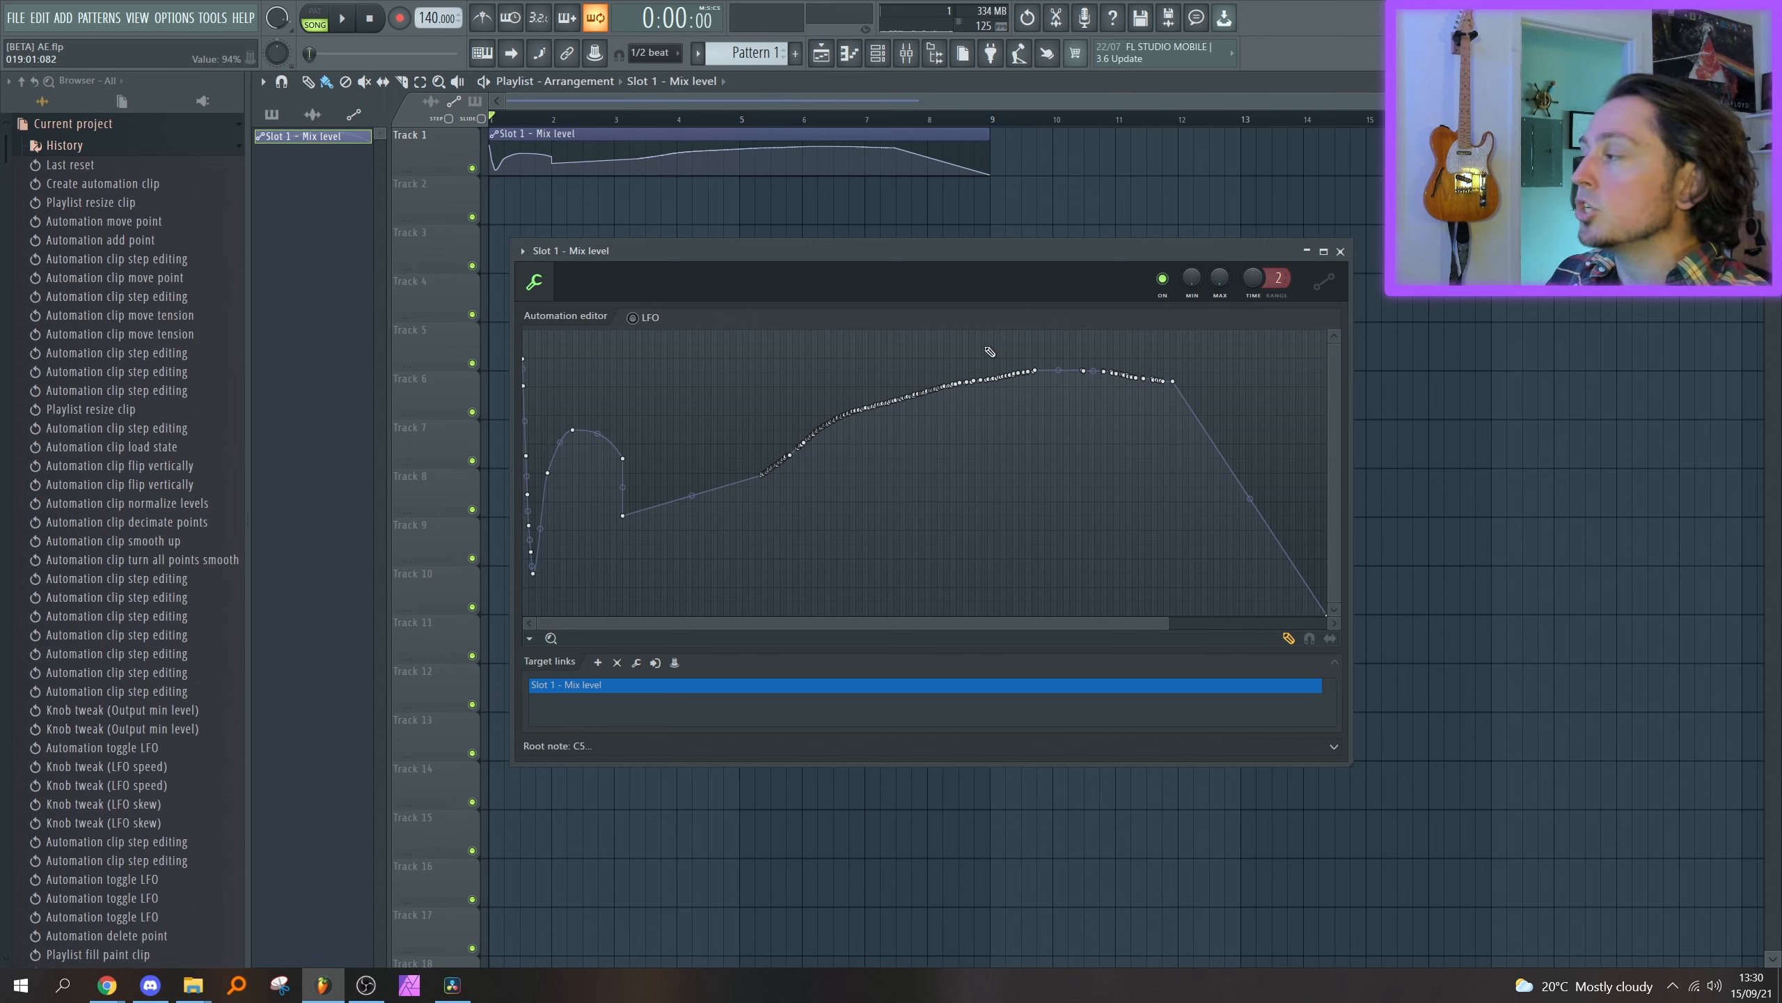
{"action": "left_click", "coordinate": [530, 639]}
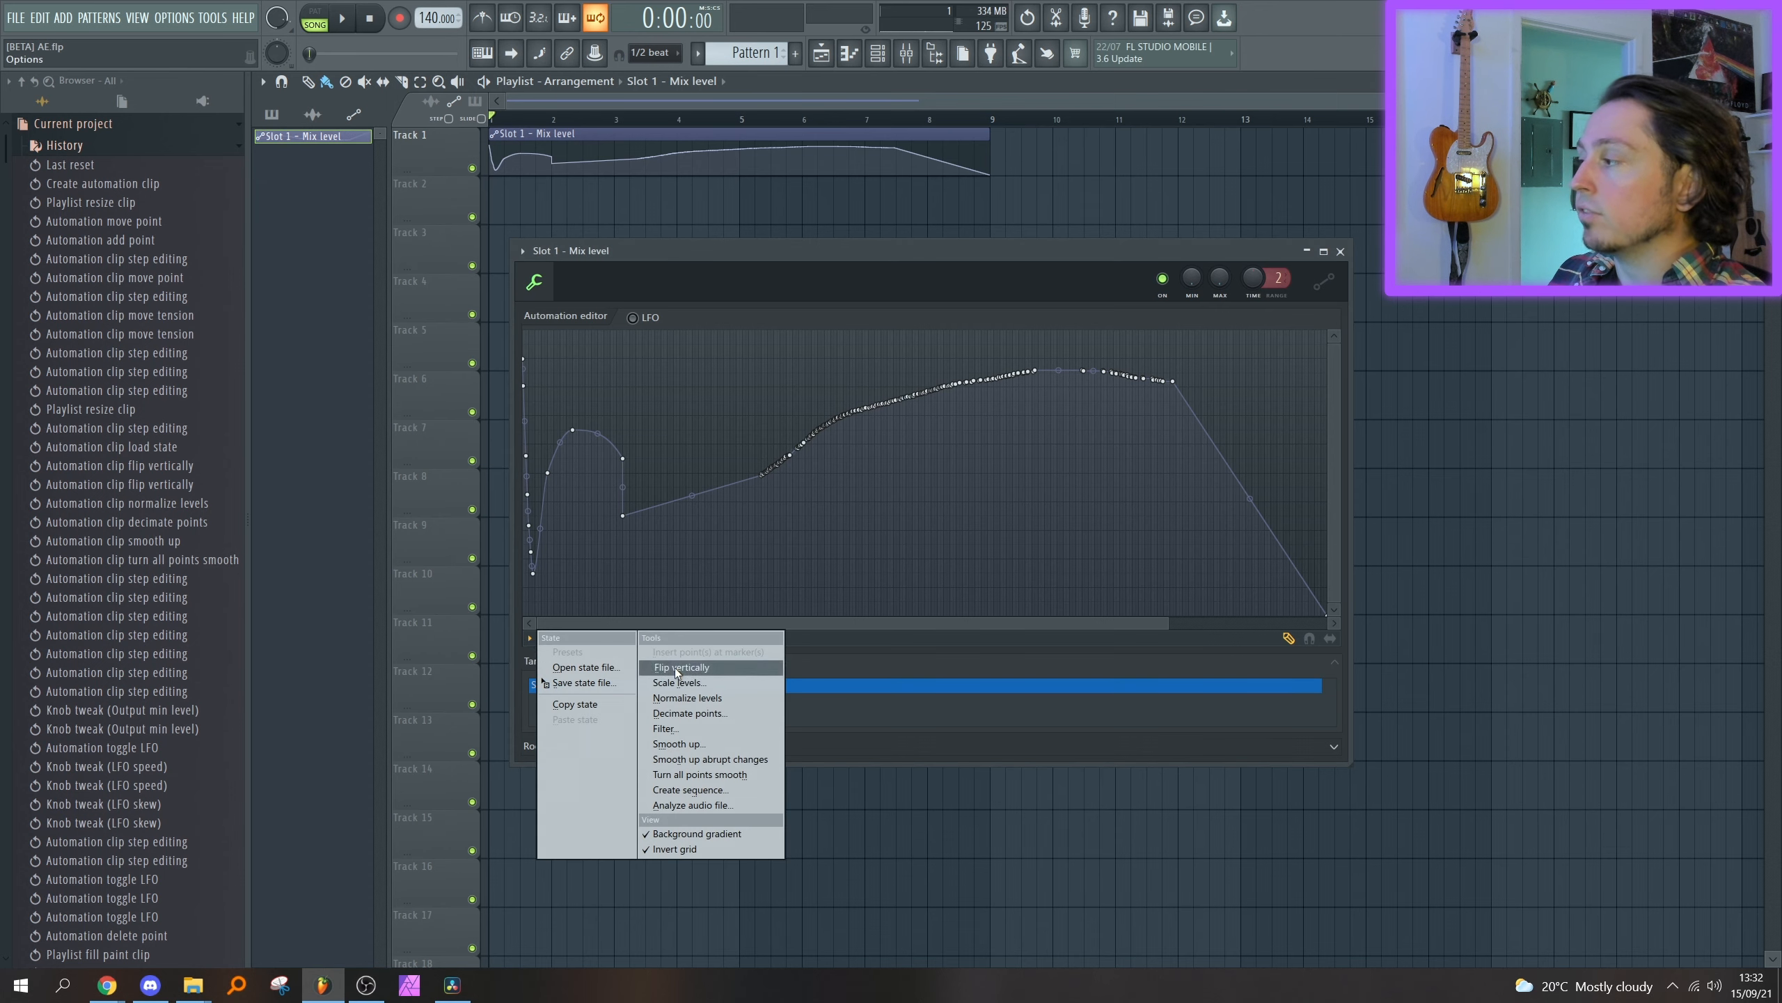
{"action": "left_click", "coordinate": [677, 668]}
Try smoothing the envelope with the Smooth up tool, adjusting its attack and release.
{"action": "left_click", "coordinate": [530, 639]}
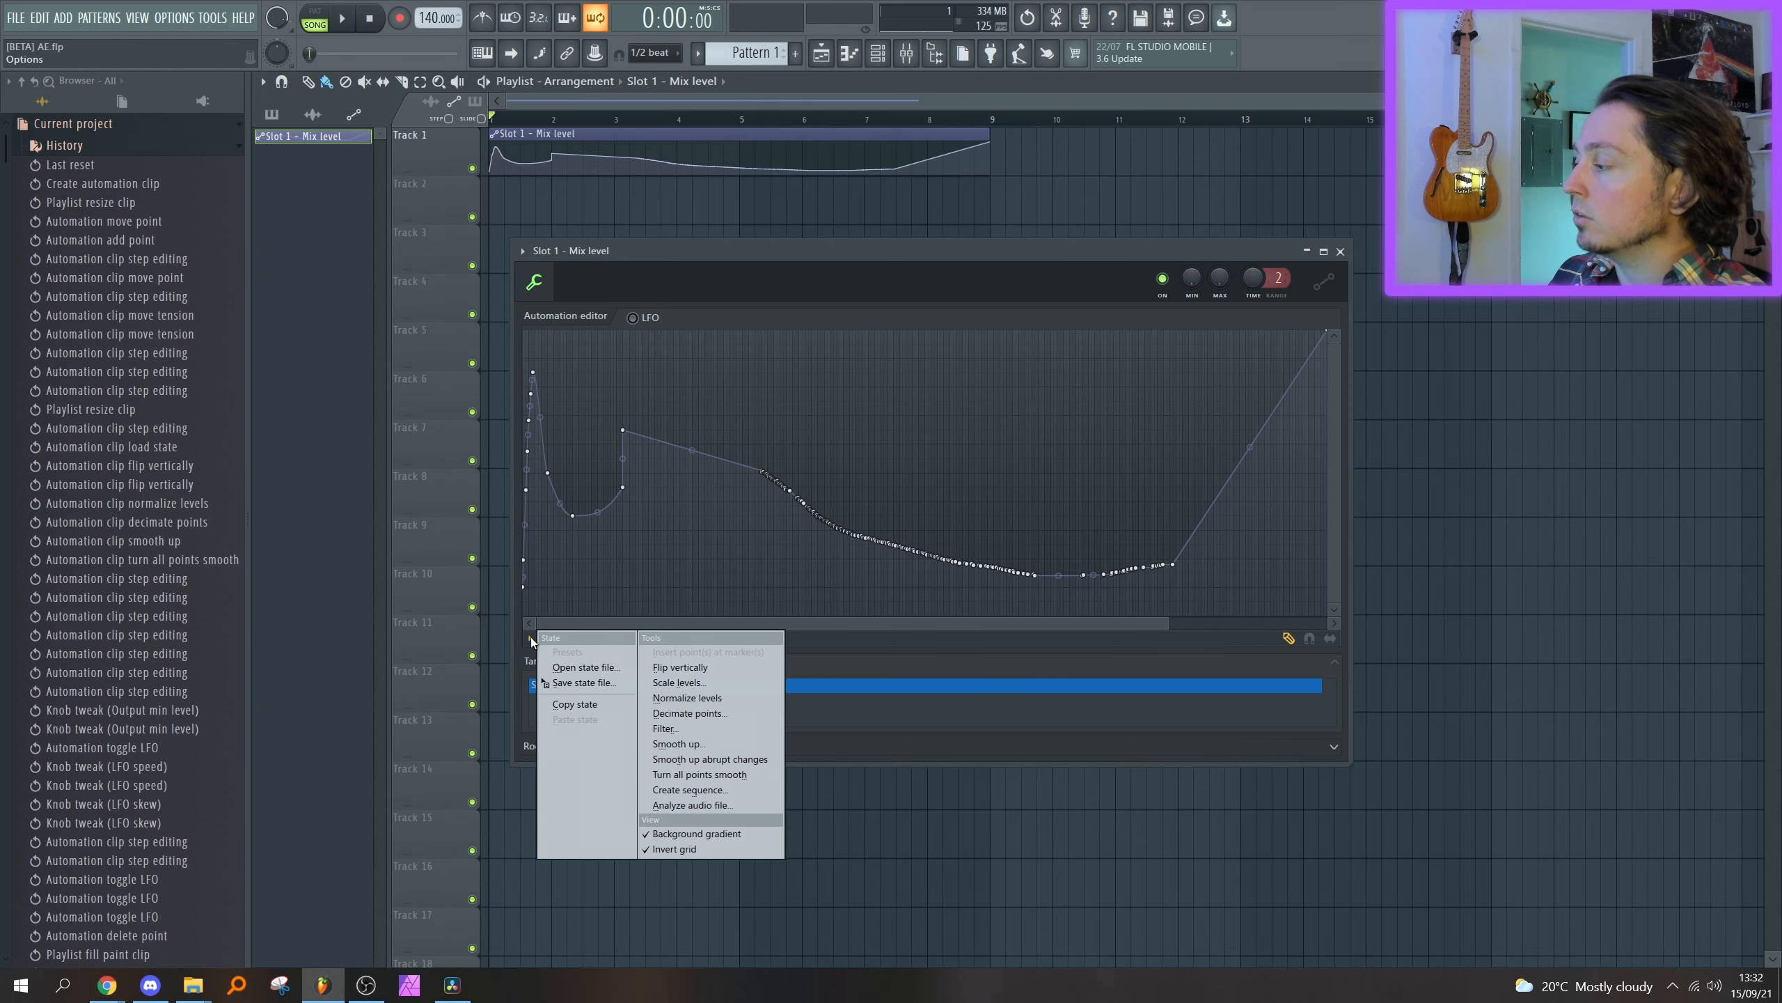
{"action": "left_click", "coordinate": [699, 744]}
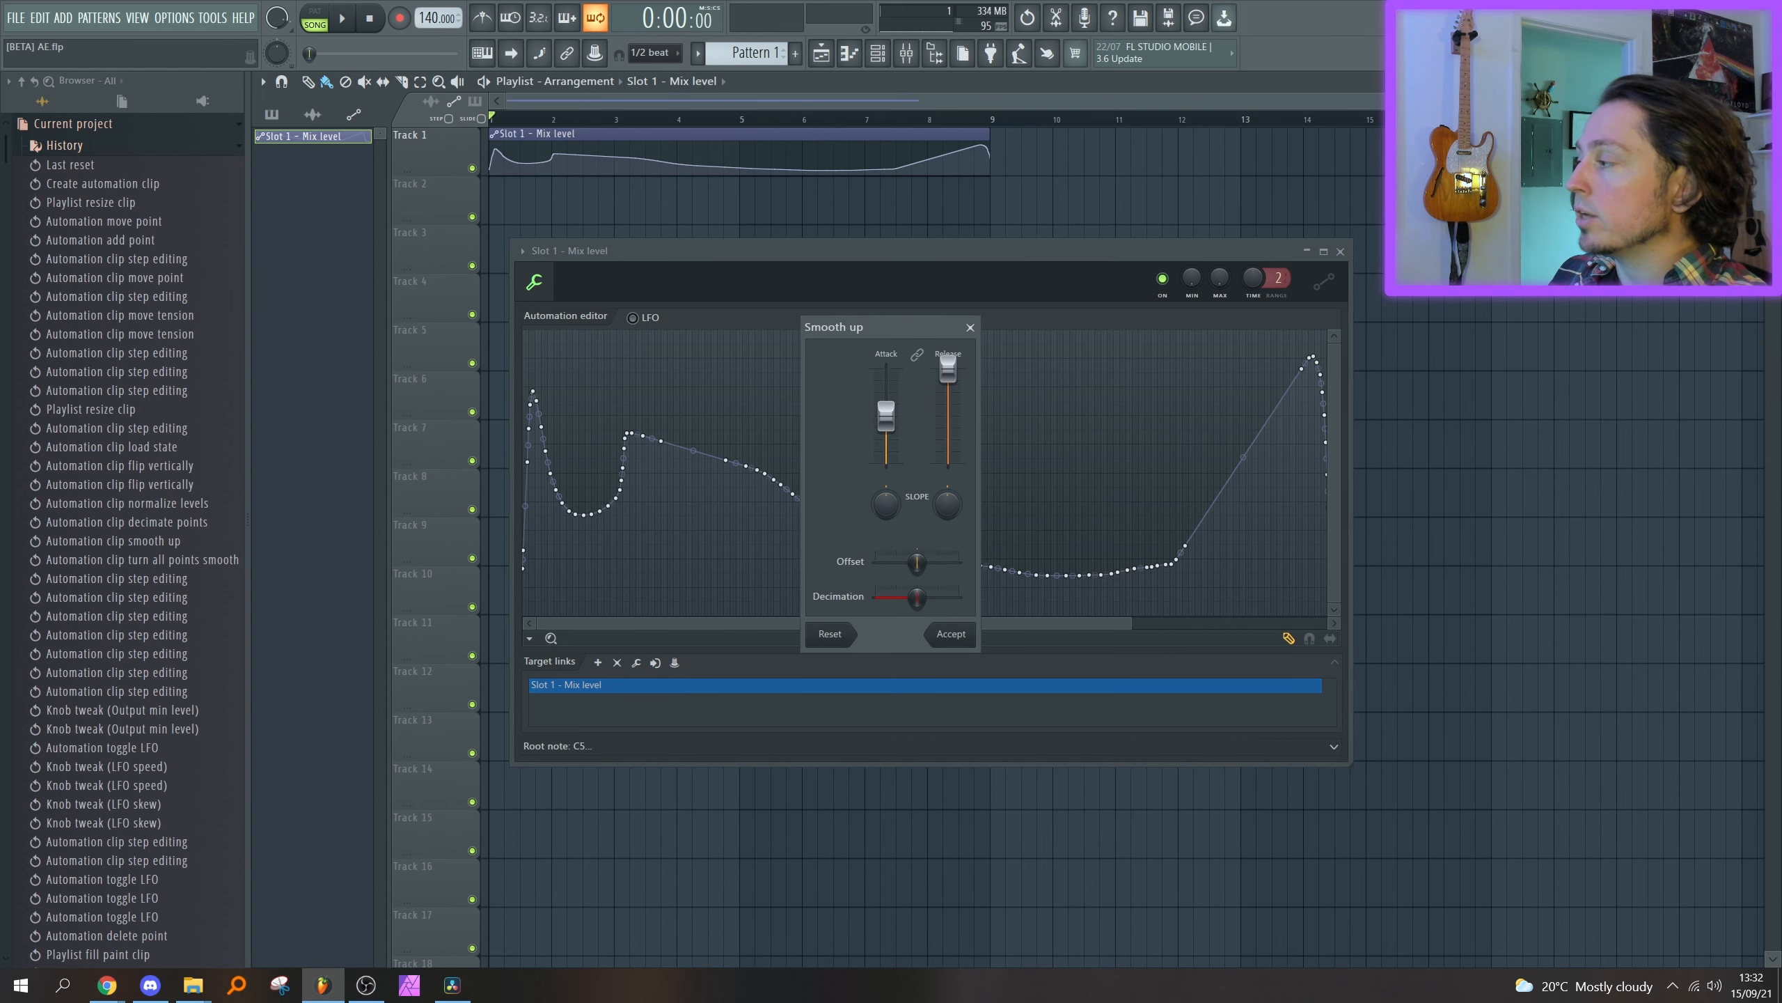
{"action": "left_click_drag", "start_coordinate": [948, 368], "coordinate": [882, 438]}
{"action": "key", "text": "Return"}
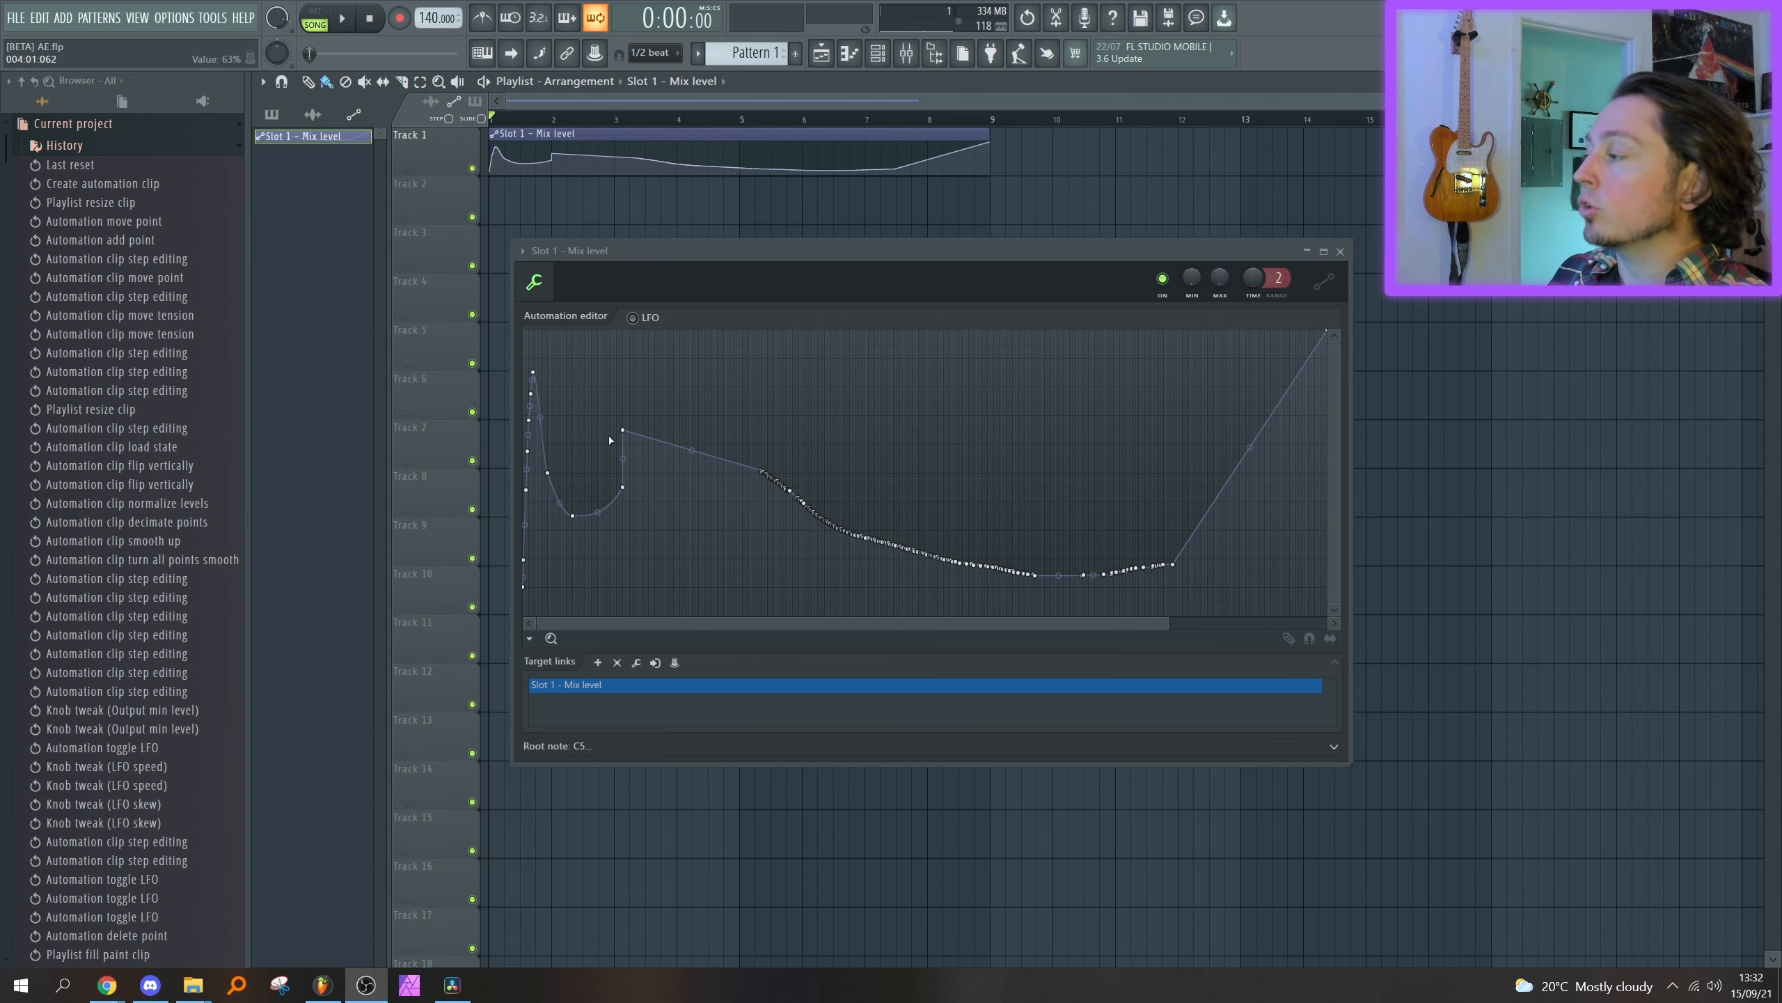
Delete the upper point of the vertical jump and copy the value of the point below it onto the low point before it.
{"action": "right_click", "coordinate": [625, 430]}
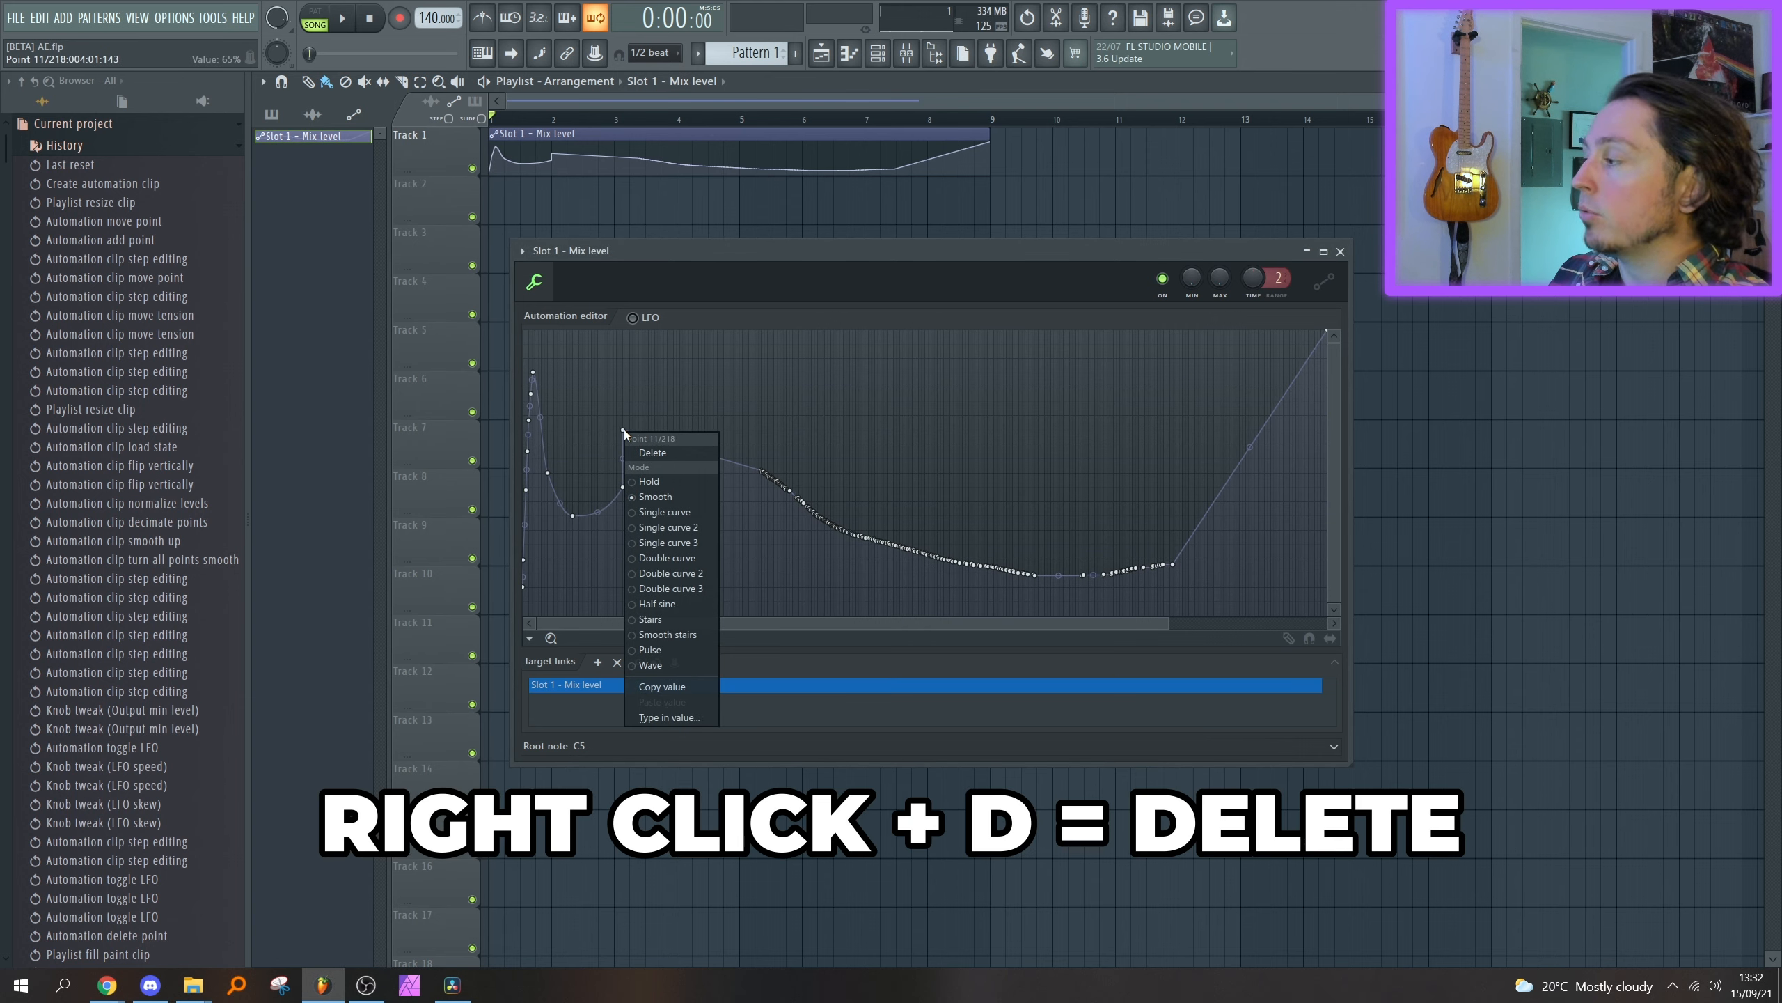
{"action": "key", "text": "d"}
{"action": "right_click", "coordinate": [625, 488]}
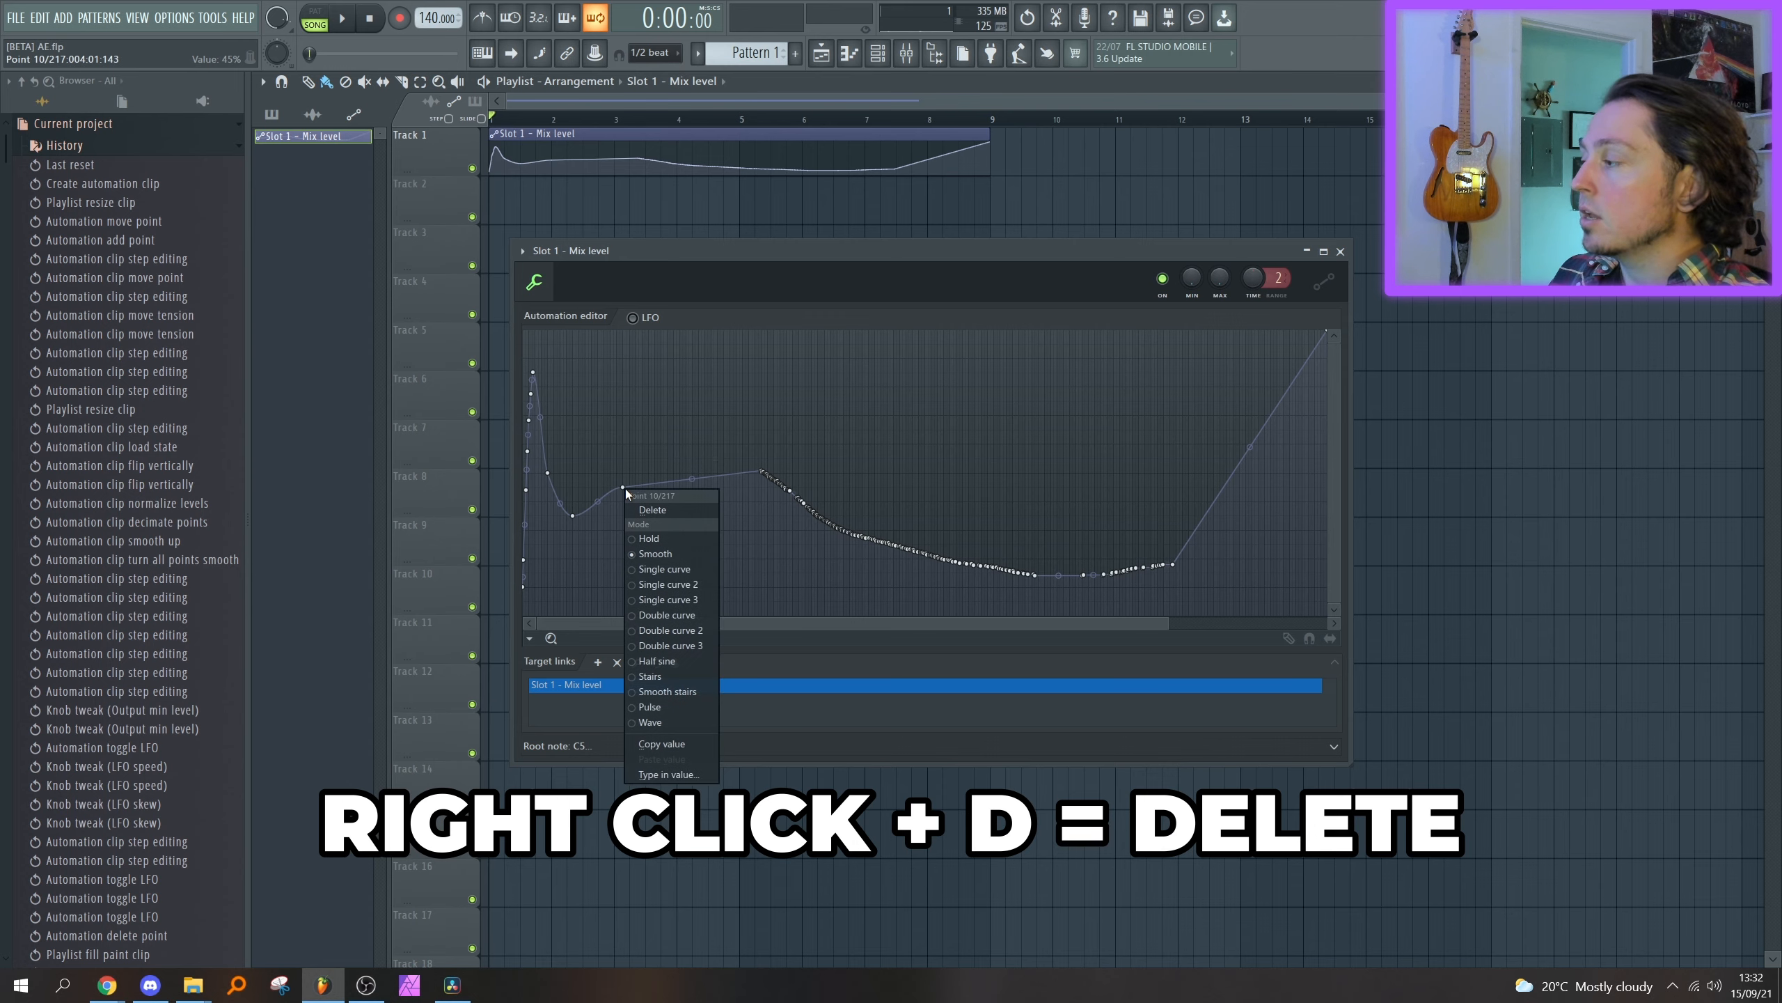
{"action": "key", "text": "c"}
{"action": "right_click", "coordinate": [574, 520]}
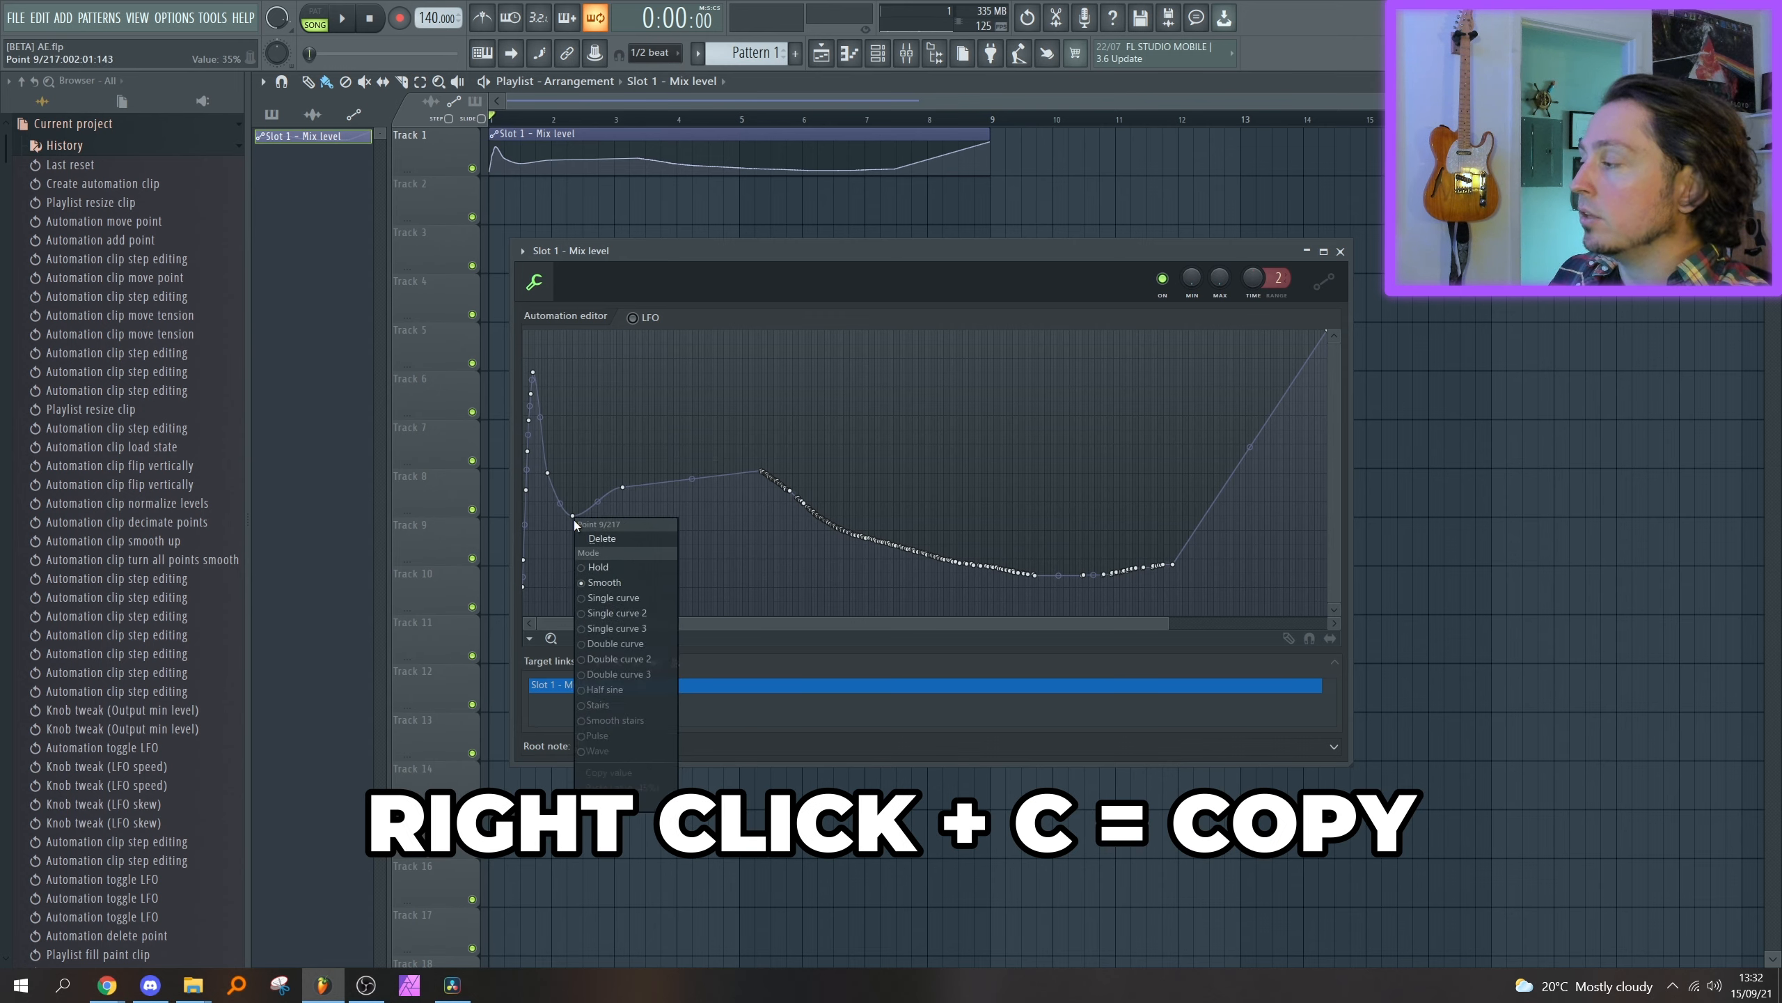
{"action": "key", "text": "v"}
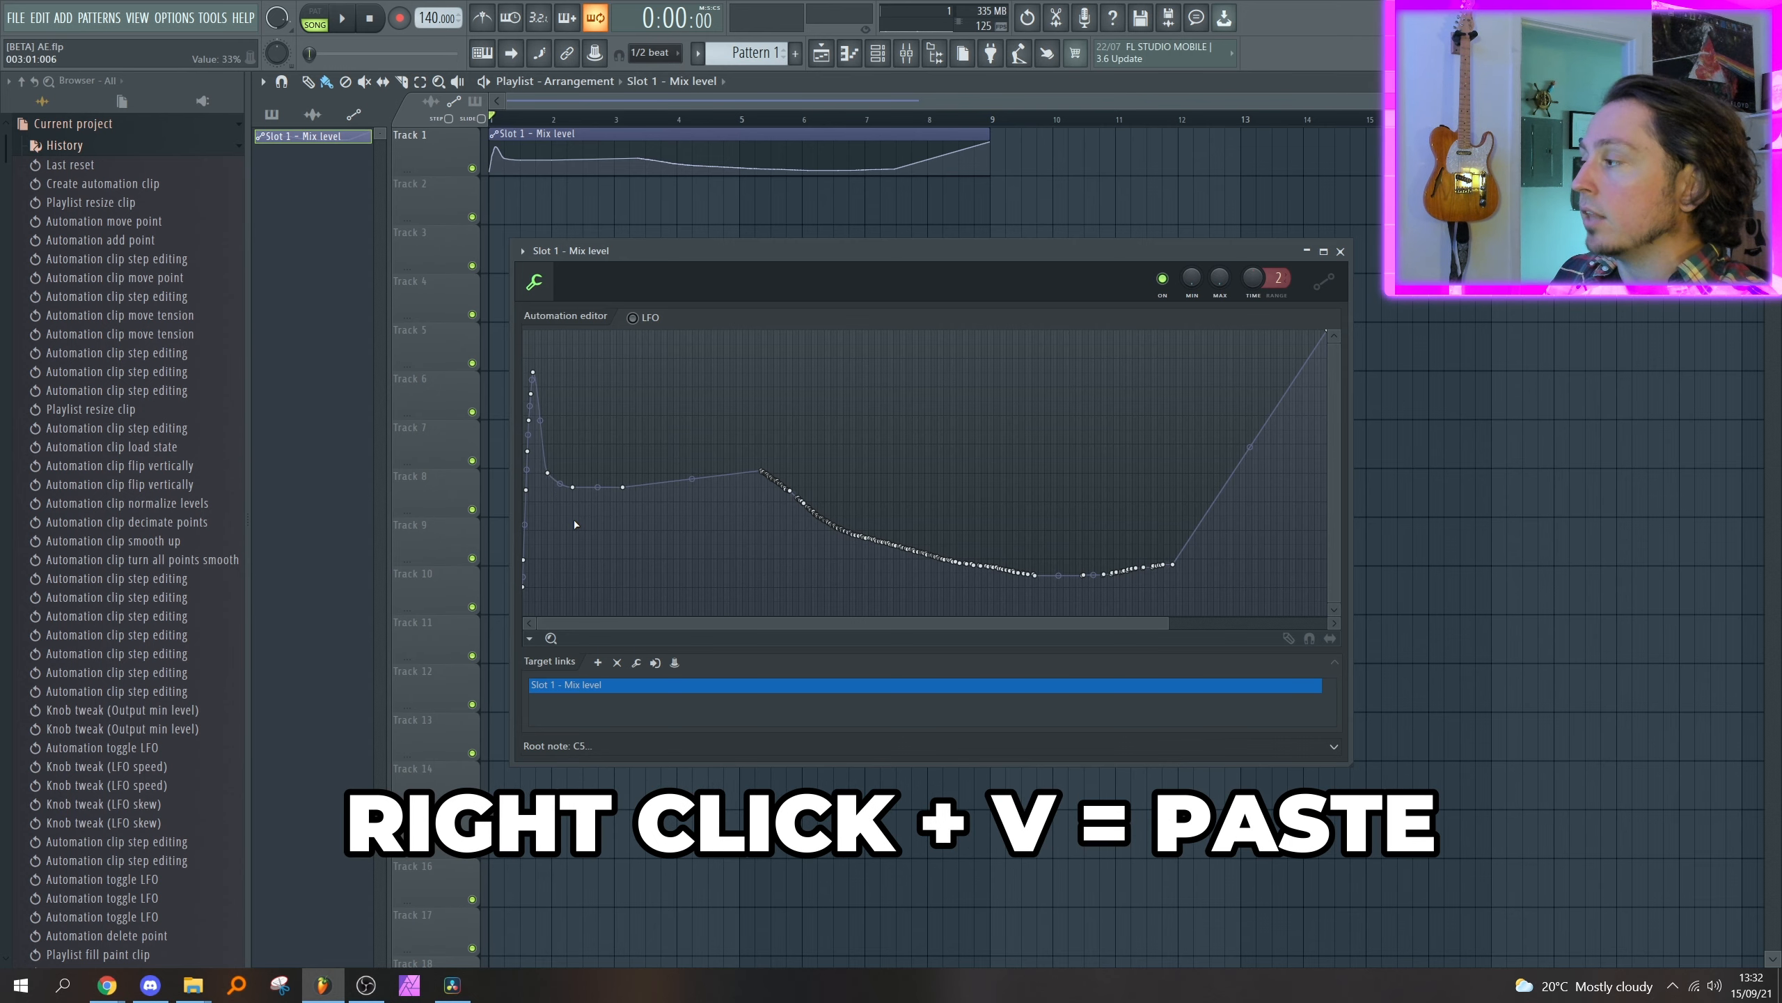
Set the value of the point that received the pasted level to 25%.
{"action": "right_click", "coordinate": [572, 487]}
{"action": "type", "text": "t"}
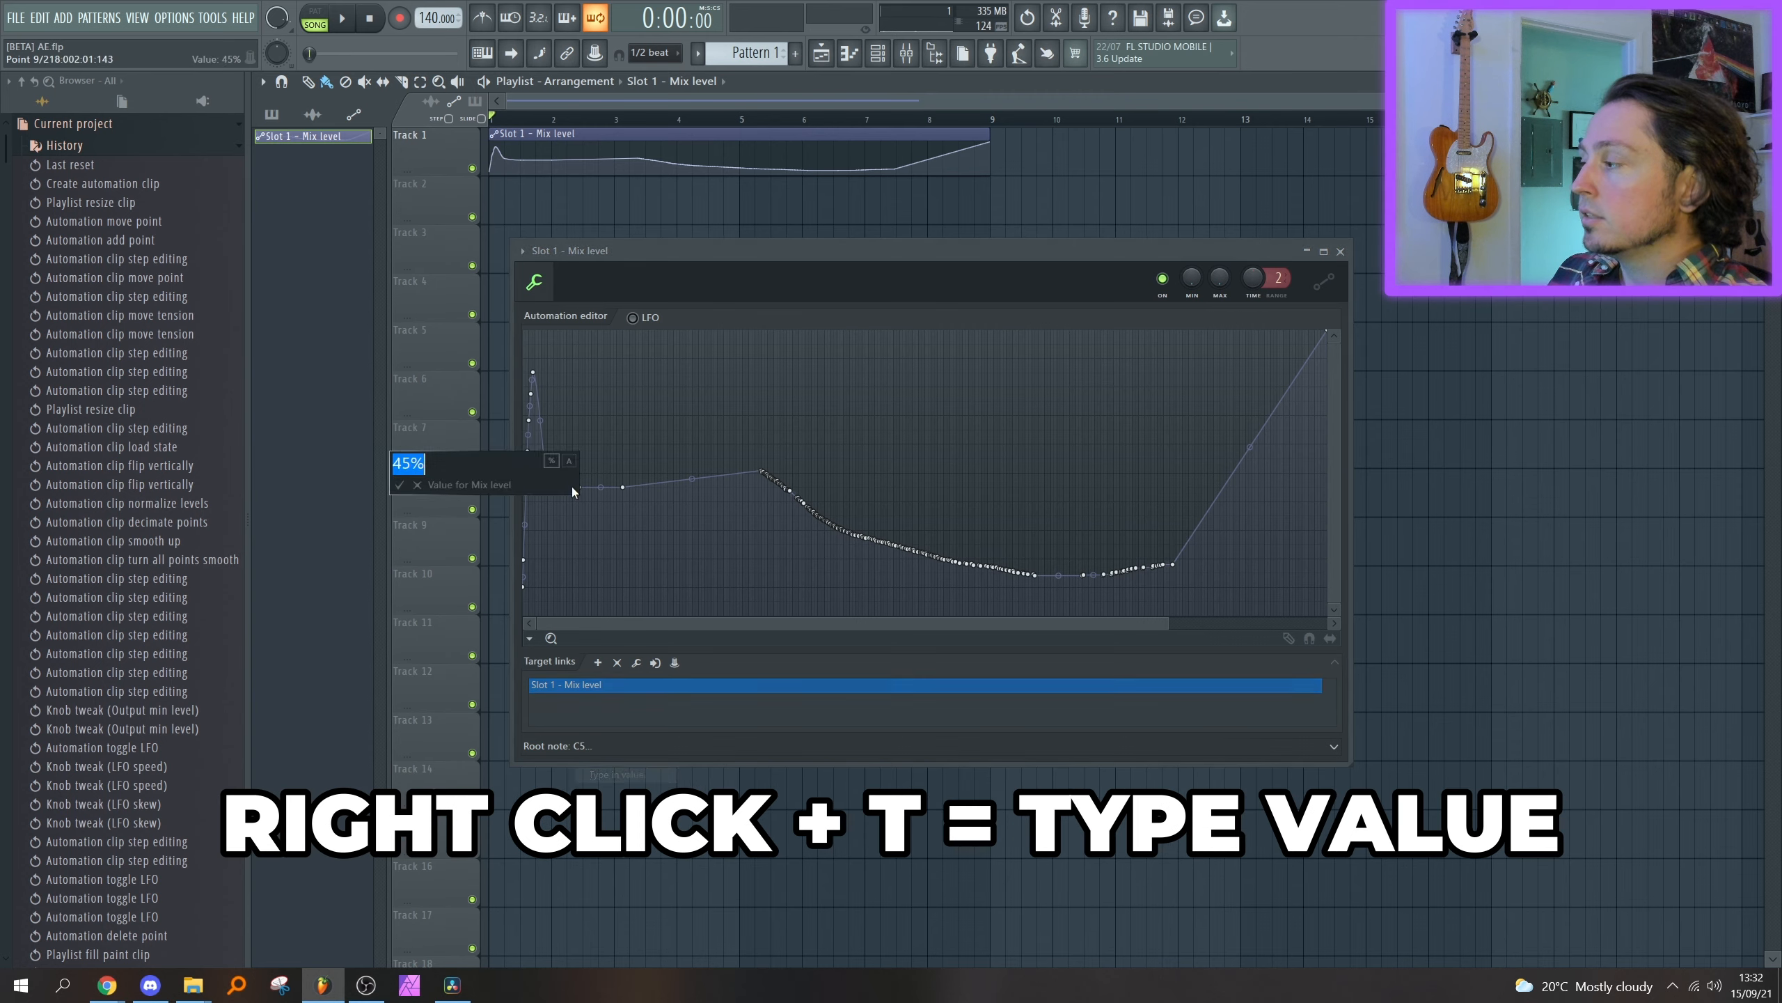
{"action": "type", "text": "25%"}
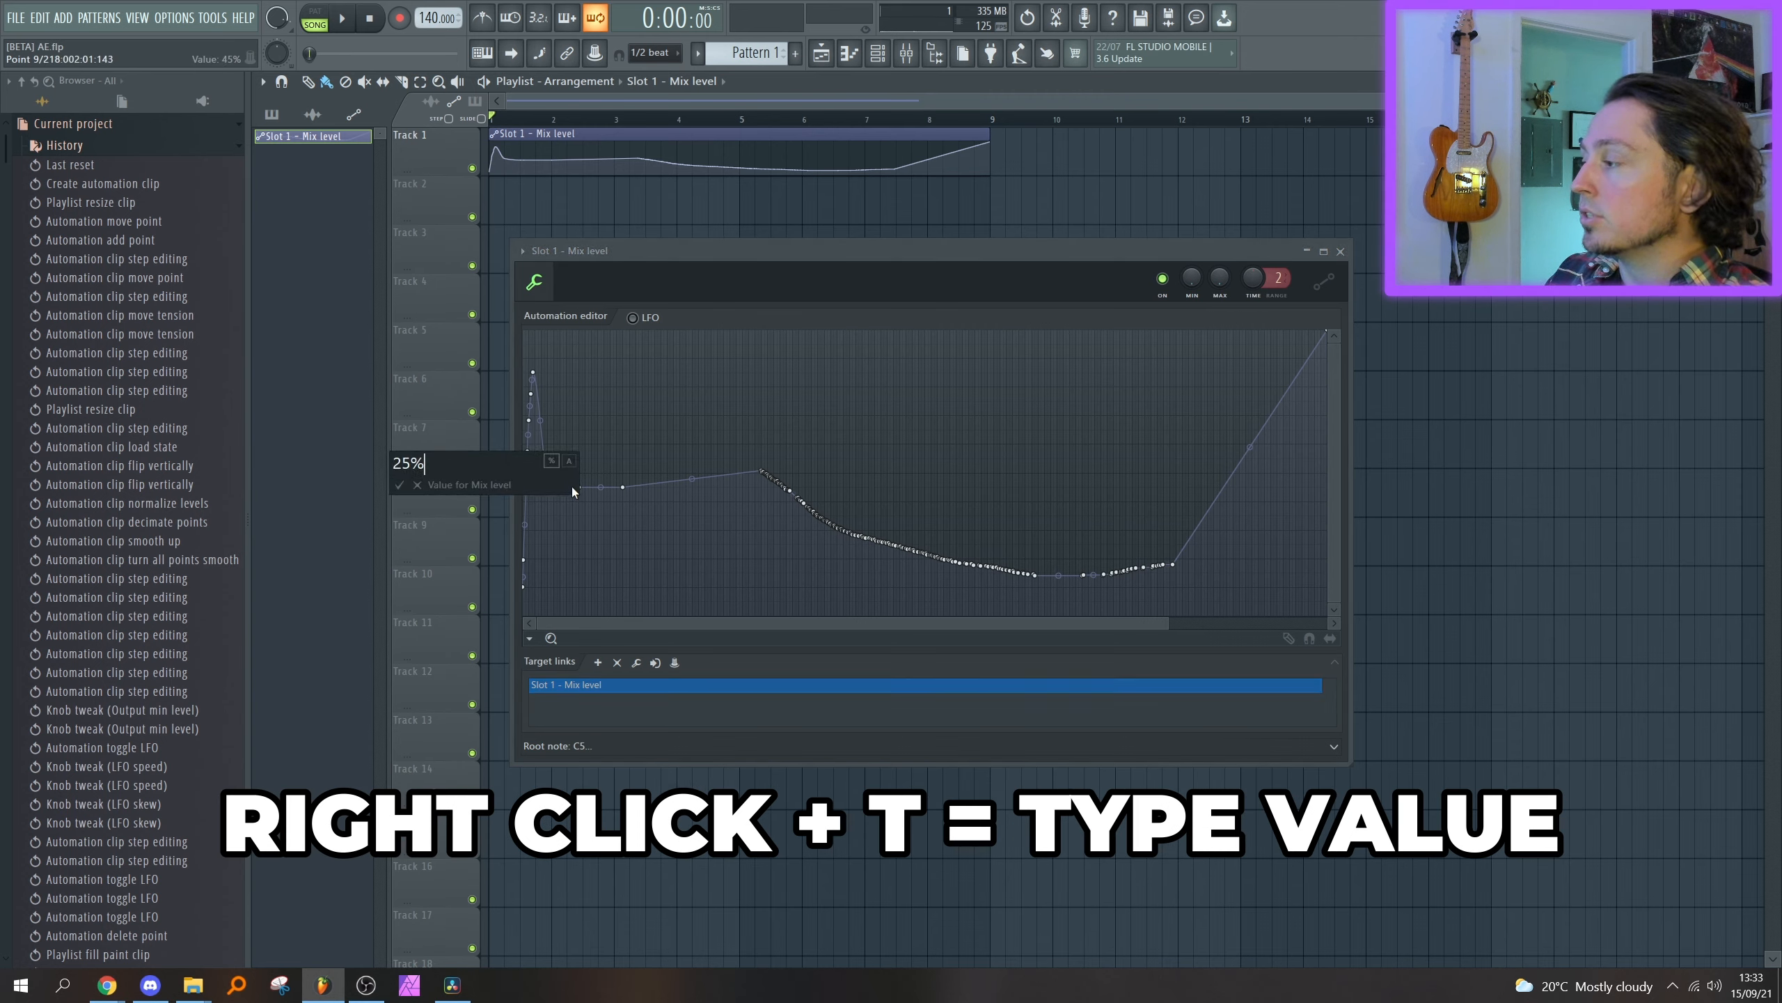
{"action": "key", "text": "Return"}
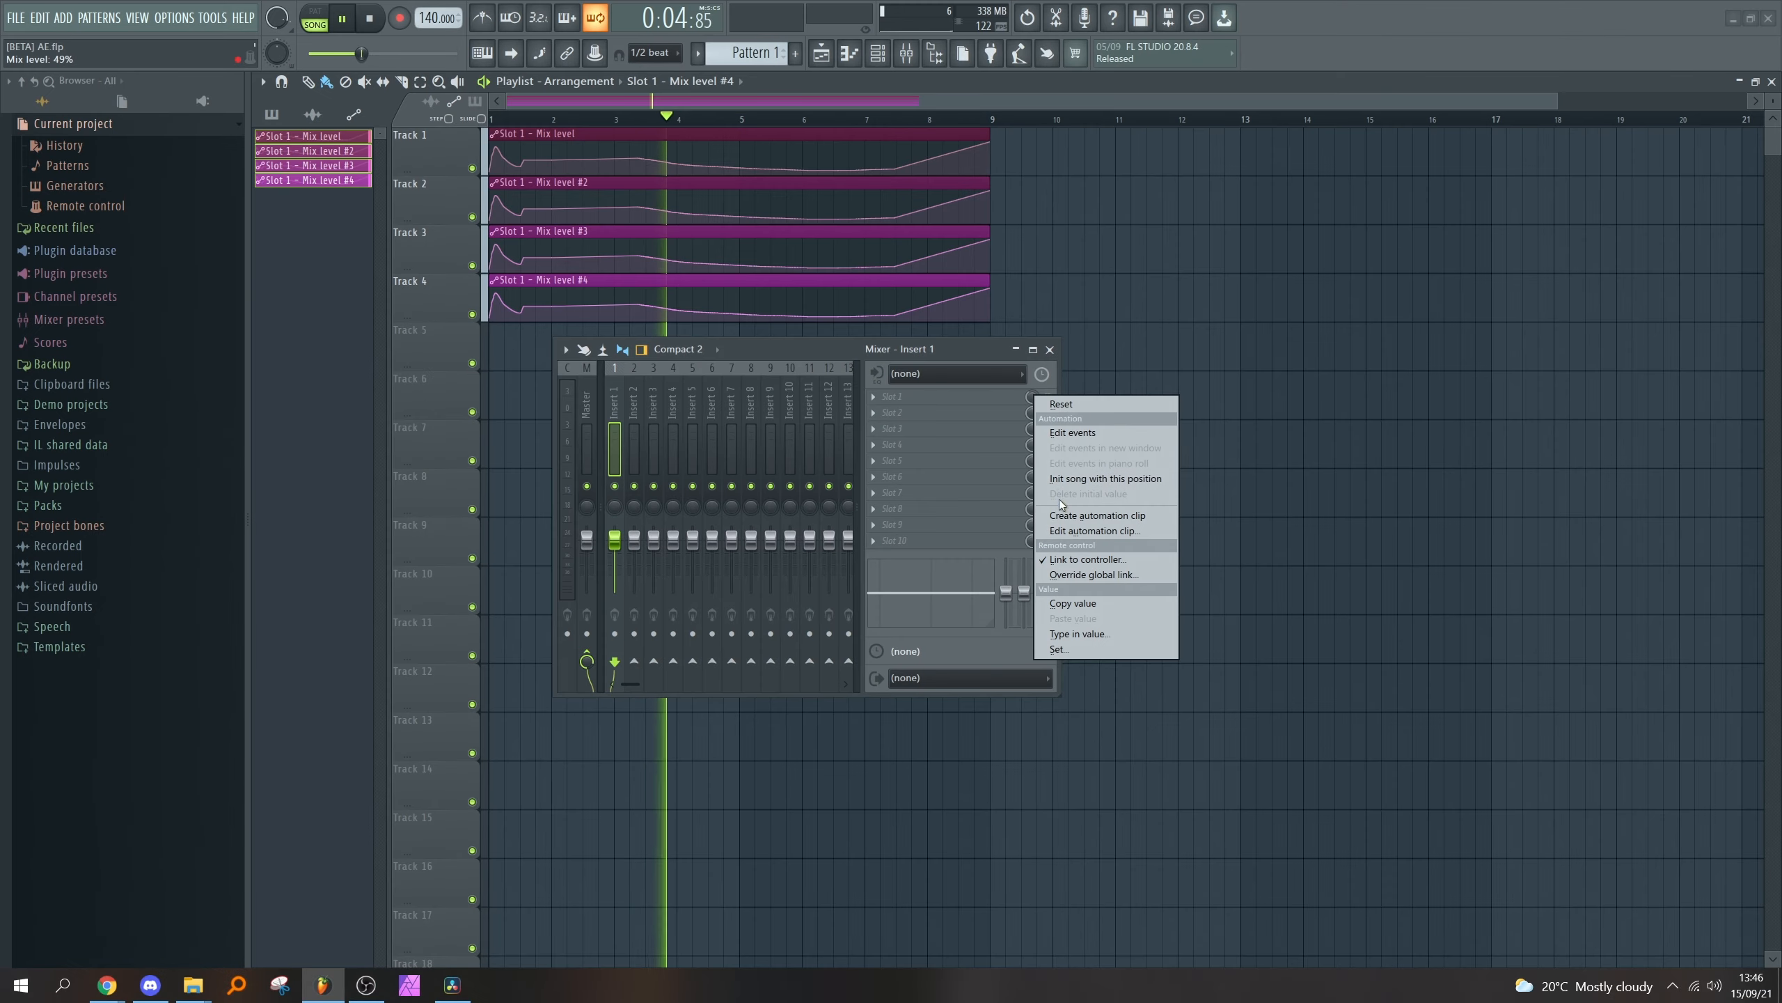
Open the controller link settings for the slot 1 mix level on Insert 1 and view Link 2, Link 3 and Link 4.
{"action": "left_click", "coordinate": [1062, 561]}
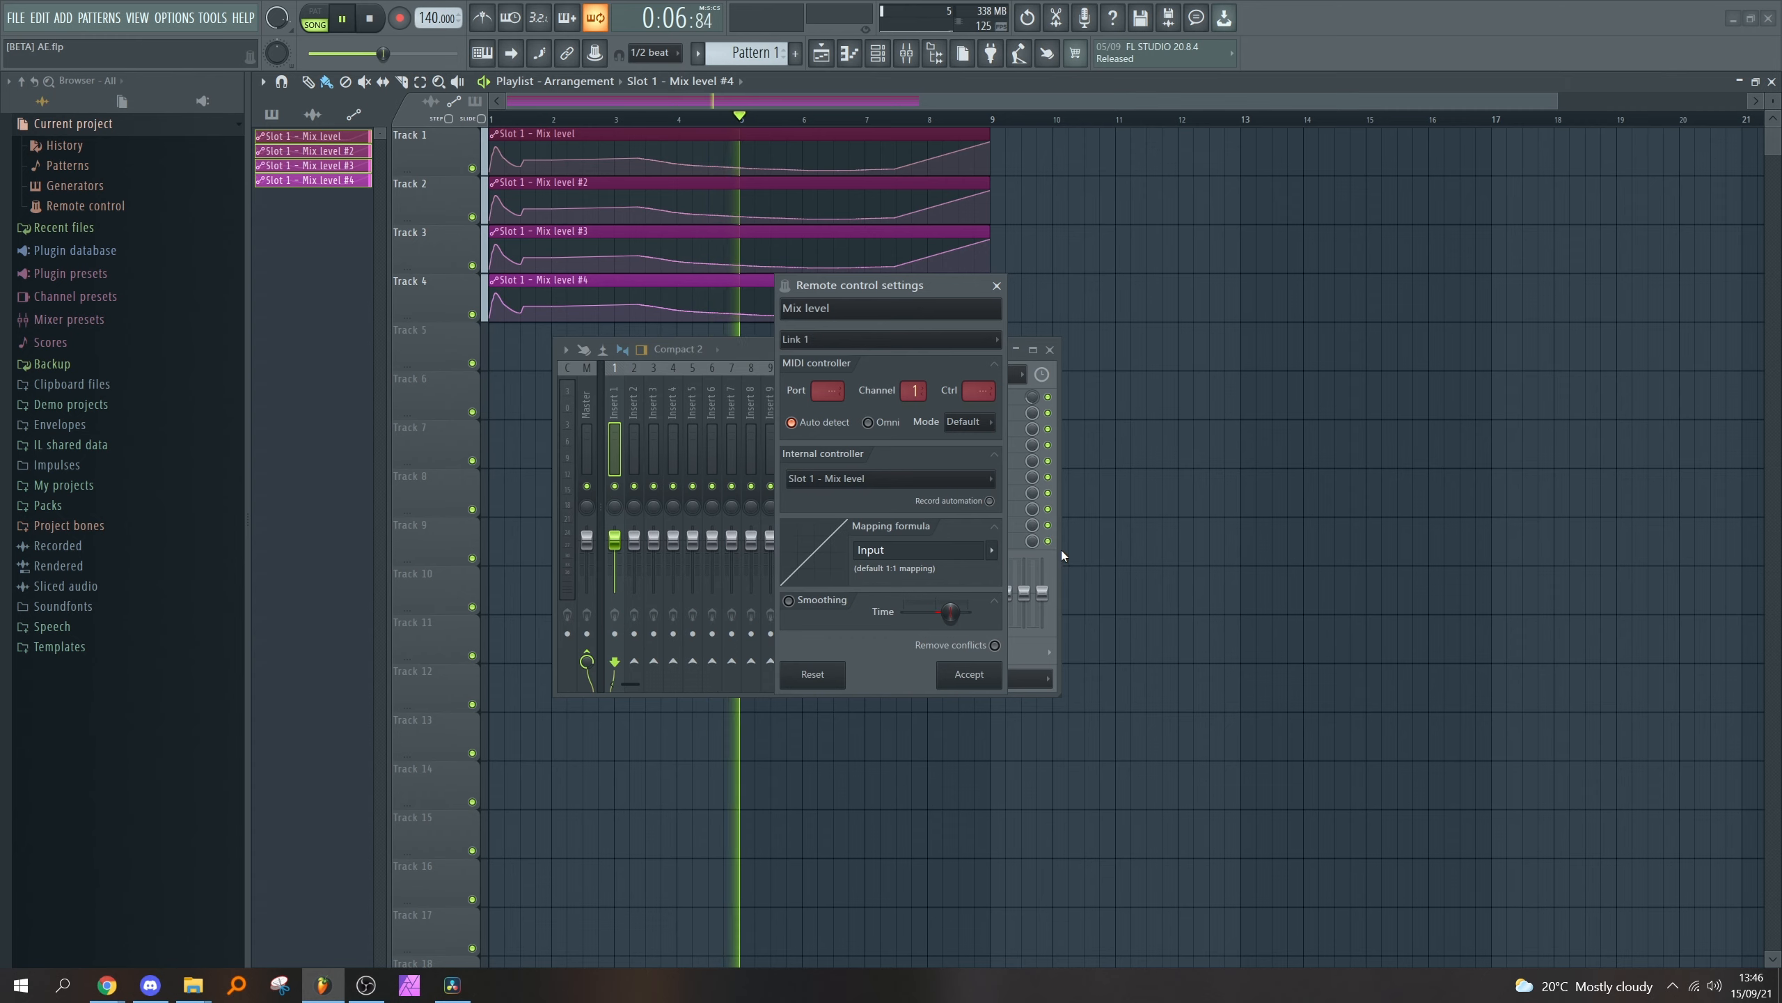
{"action": "left_click", "coordinate": [990, 340]}
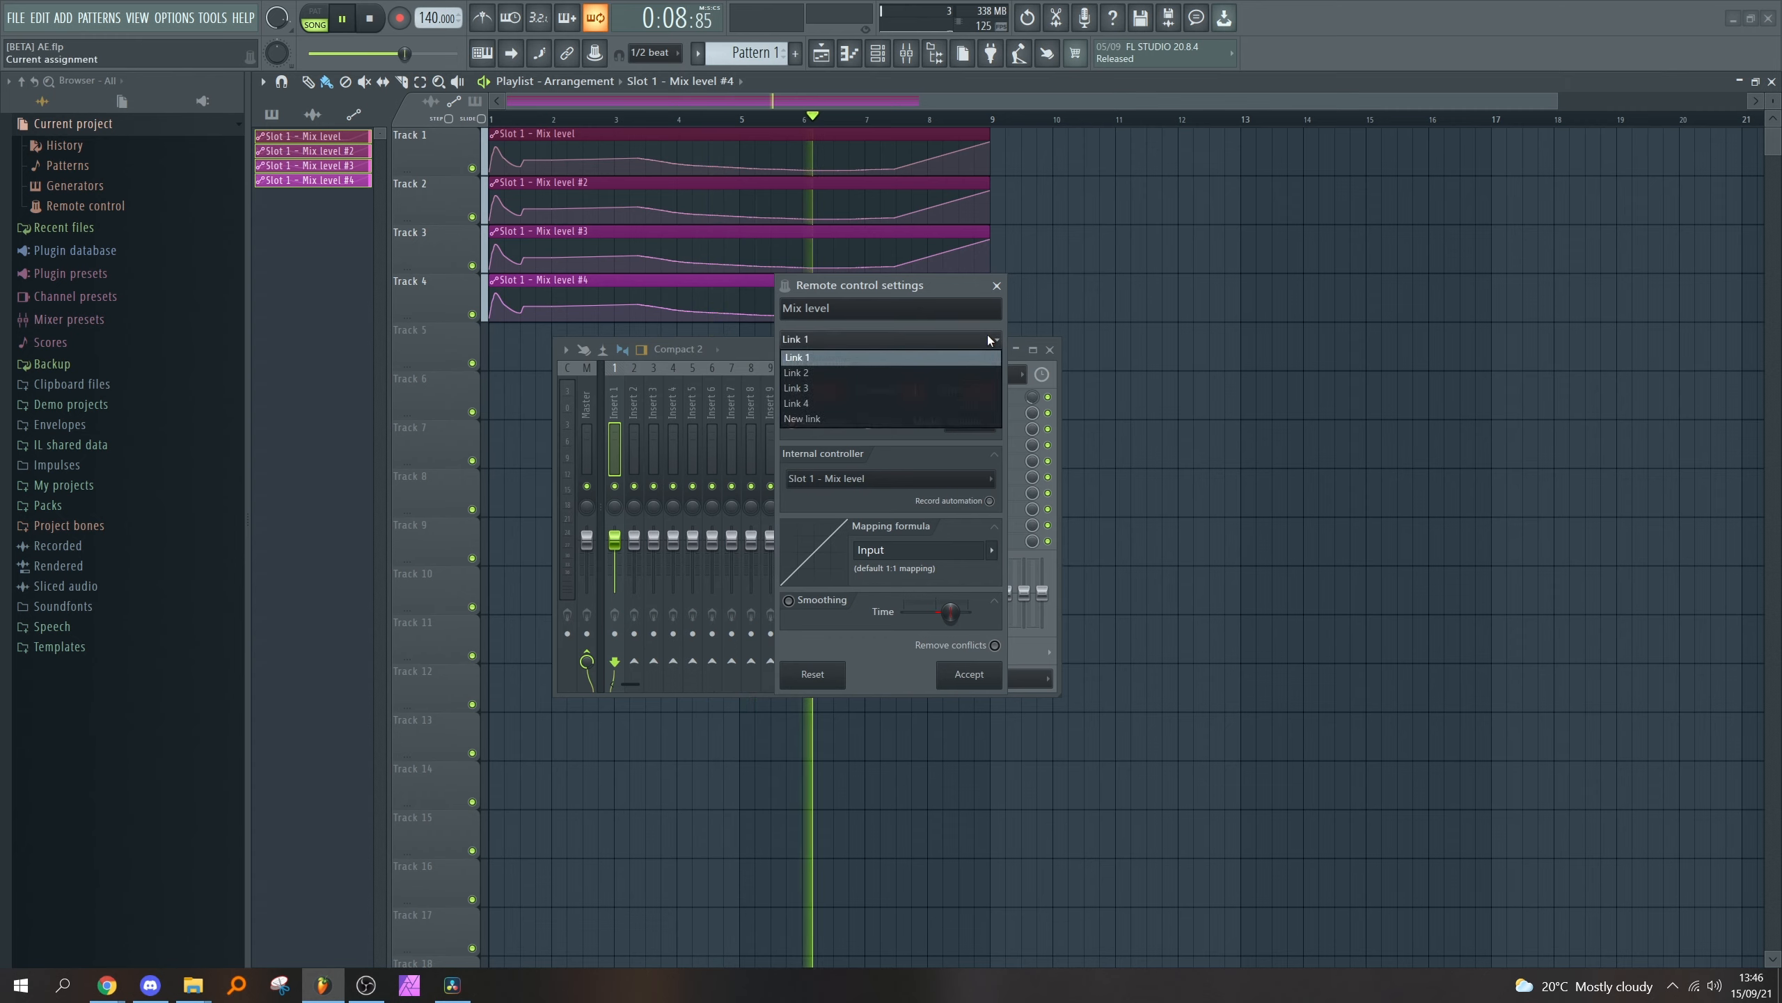
{"action": "left_click", "coordinate": [961, 372]}
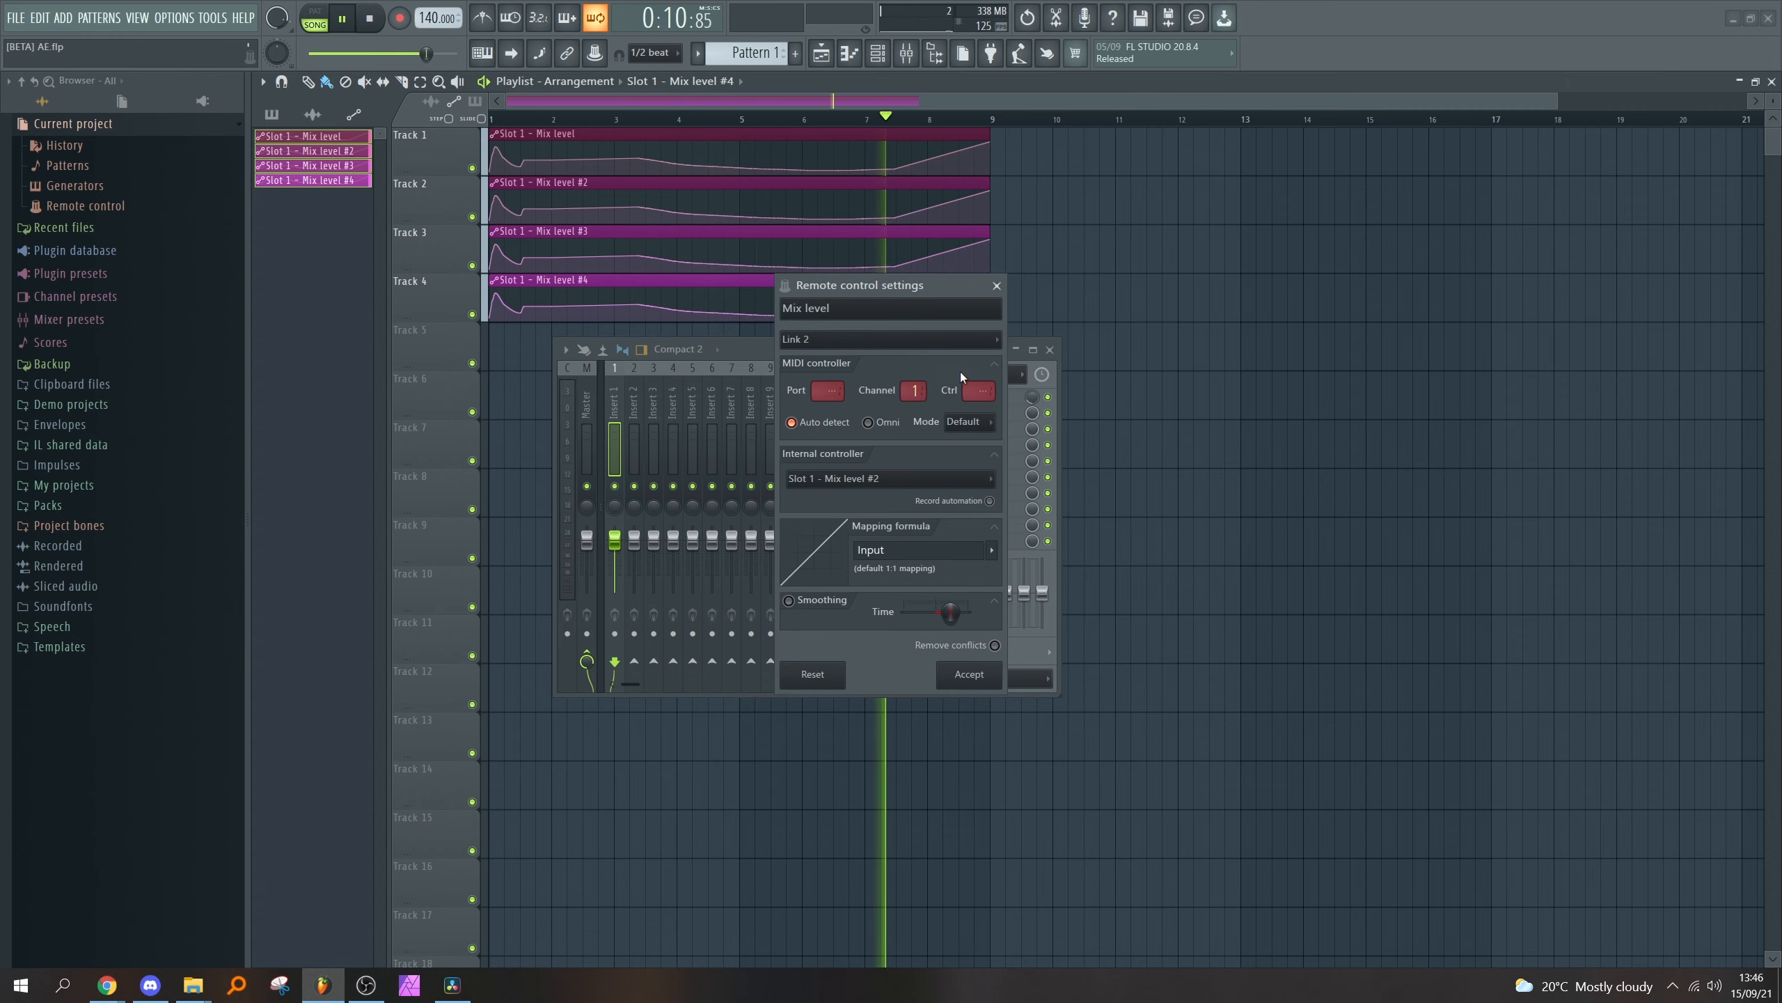
{"action": "left_click", "coordinate": [960, 342]}
{"action": "left_click", "coordinate": [947, 388]}
{"action": "left_click", "coordinate": [950, 344]}
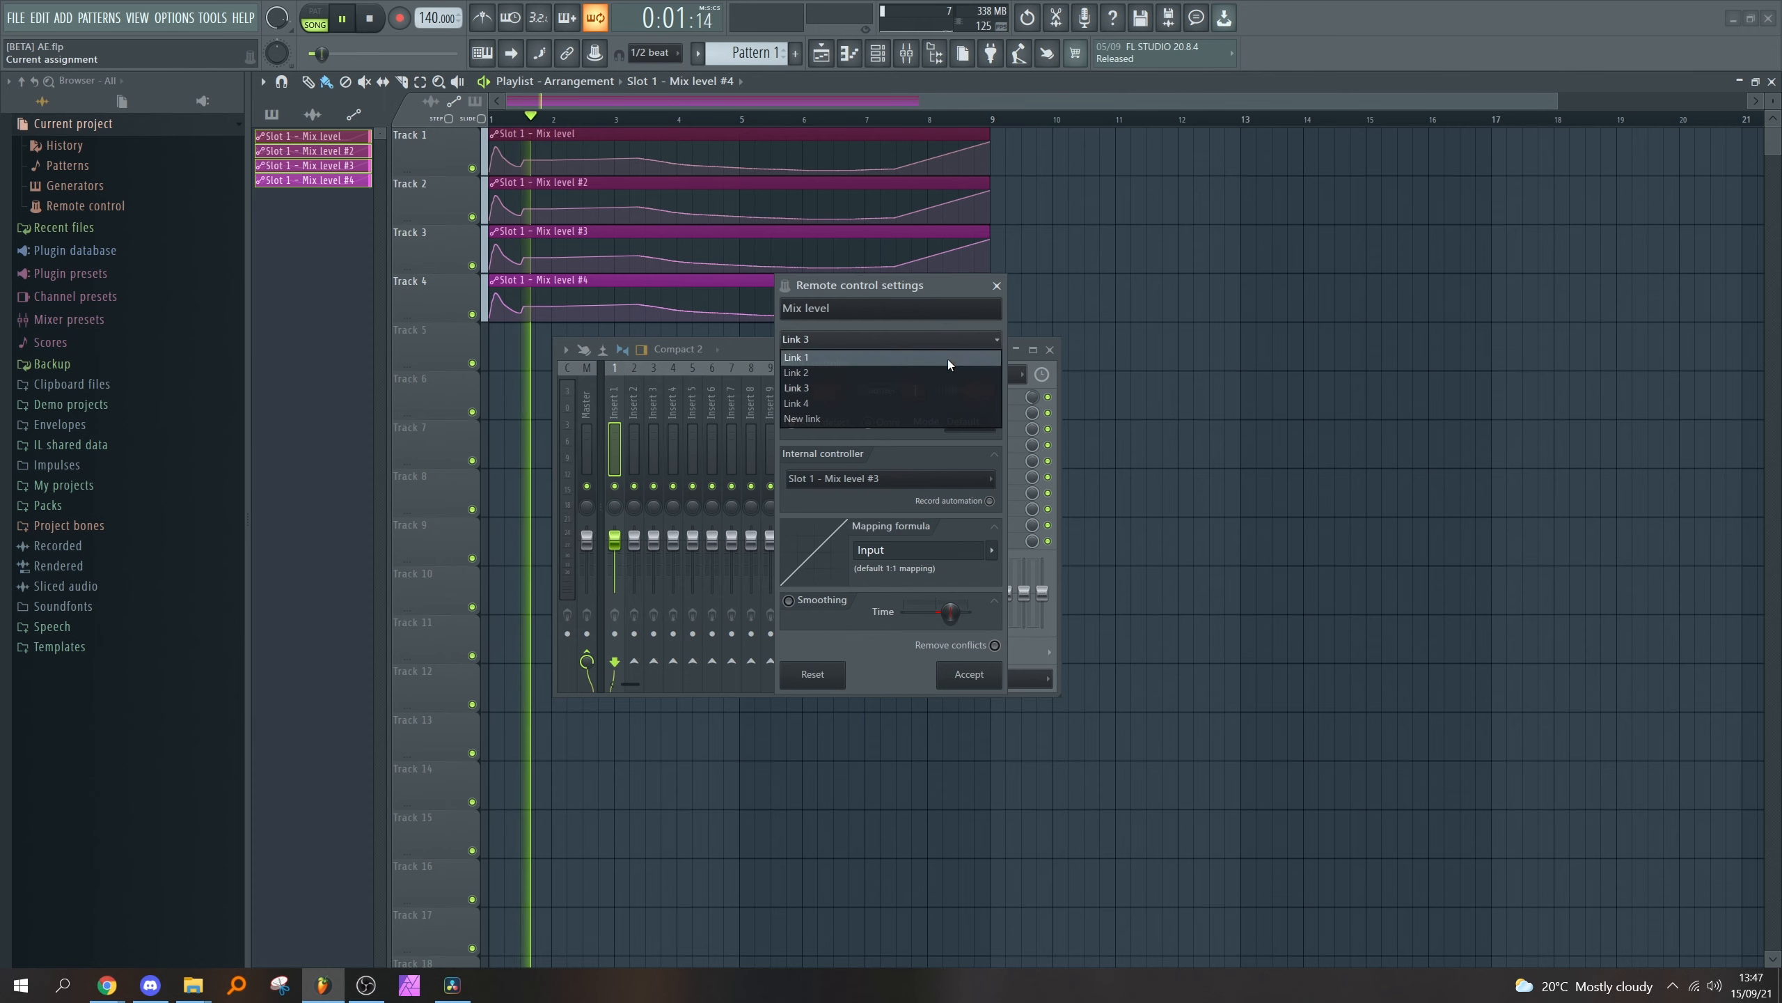
{"action": "left_click", "coordinate": [930, 401]}
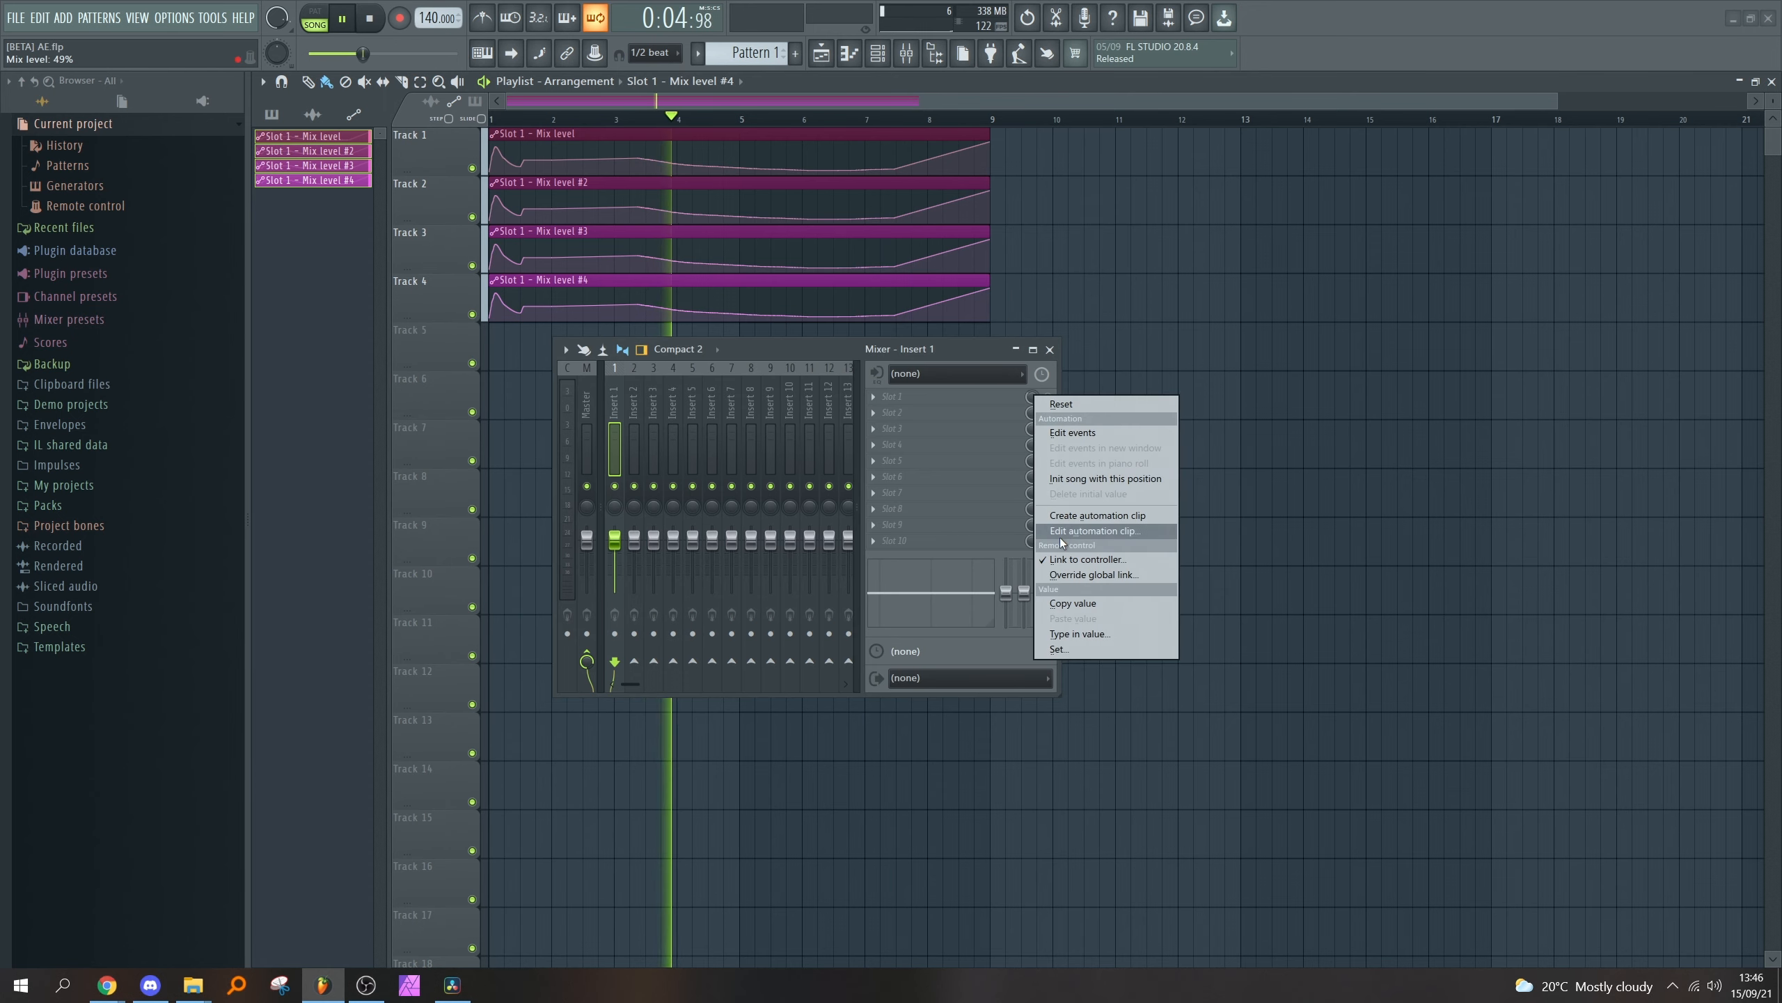
Reopen the mix level's remote control settings and check the internal controller assigned to each link, from Link 1 through Link 4.
{"action": "left_click", "coordinate": [1062, 557]}
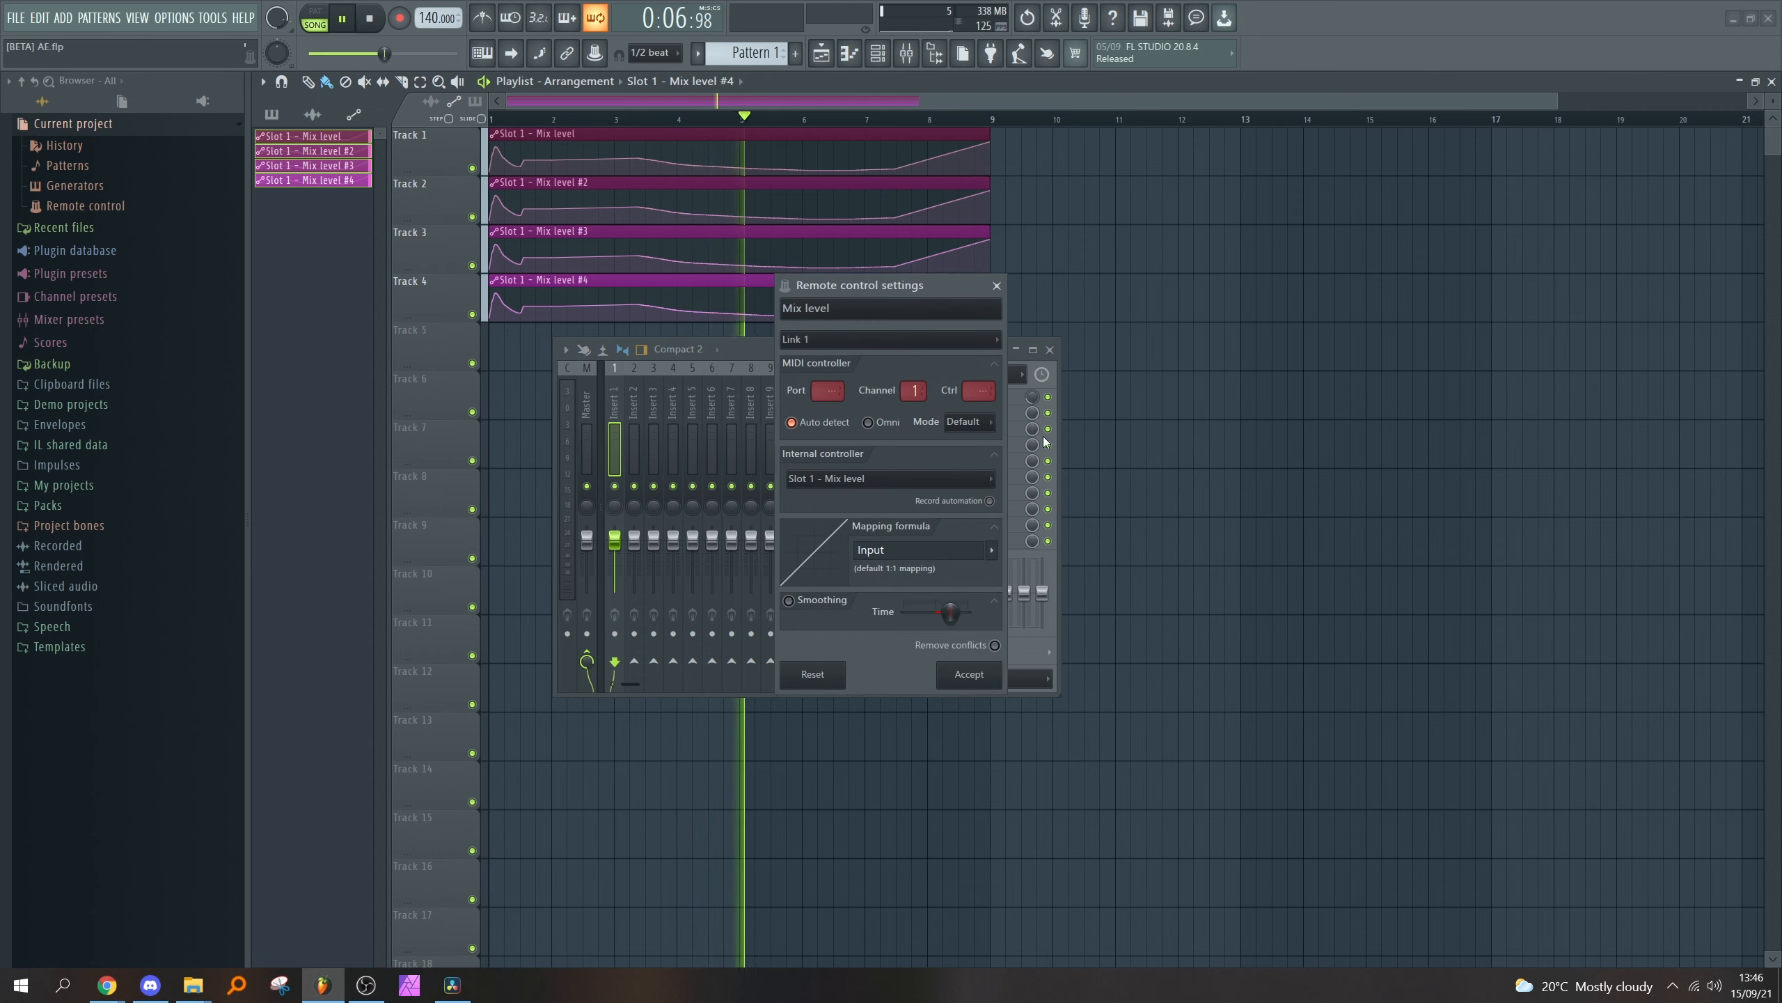
{"action": "left_click", "coordinate": [989, 340]}
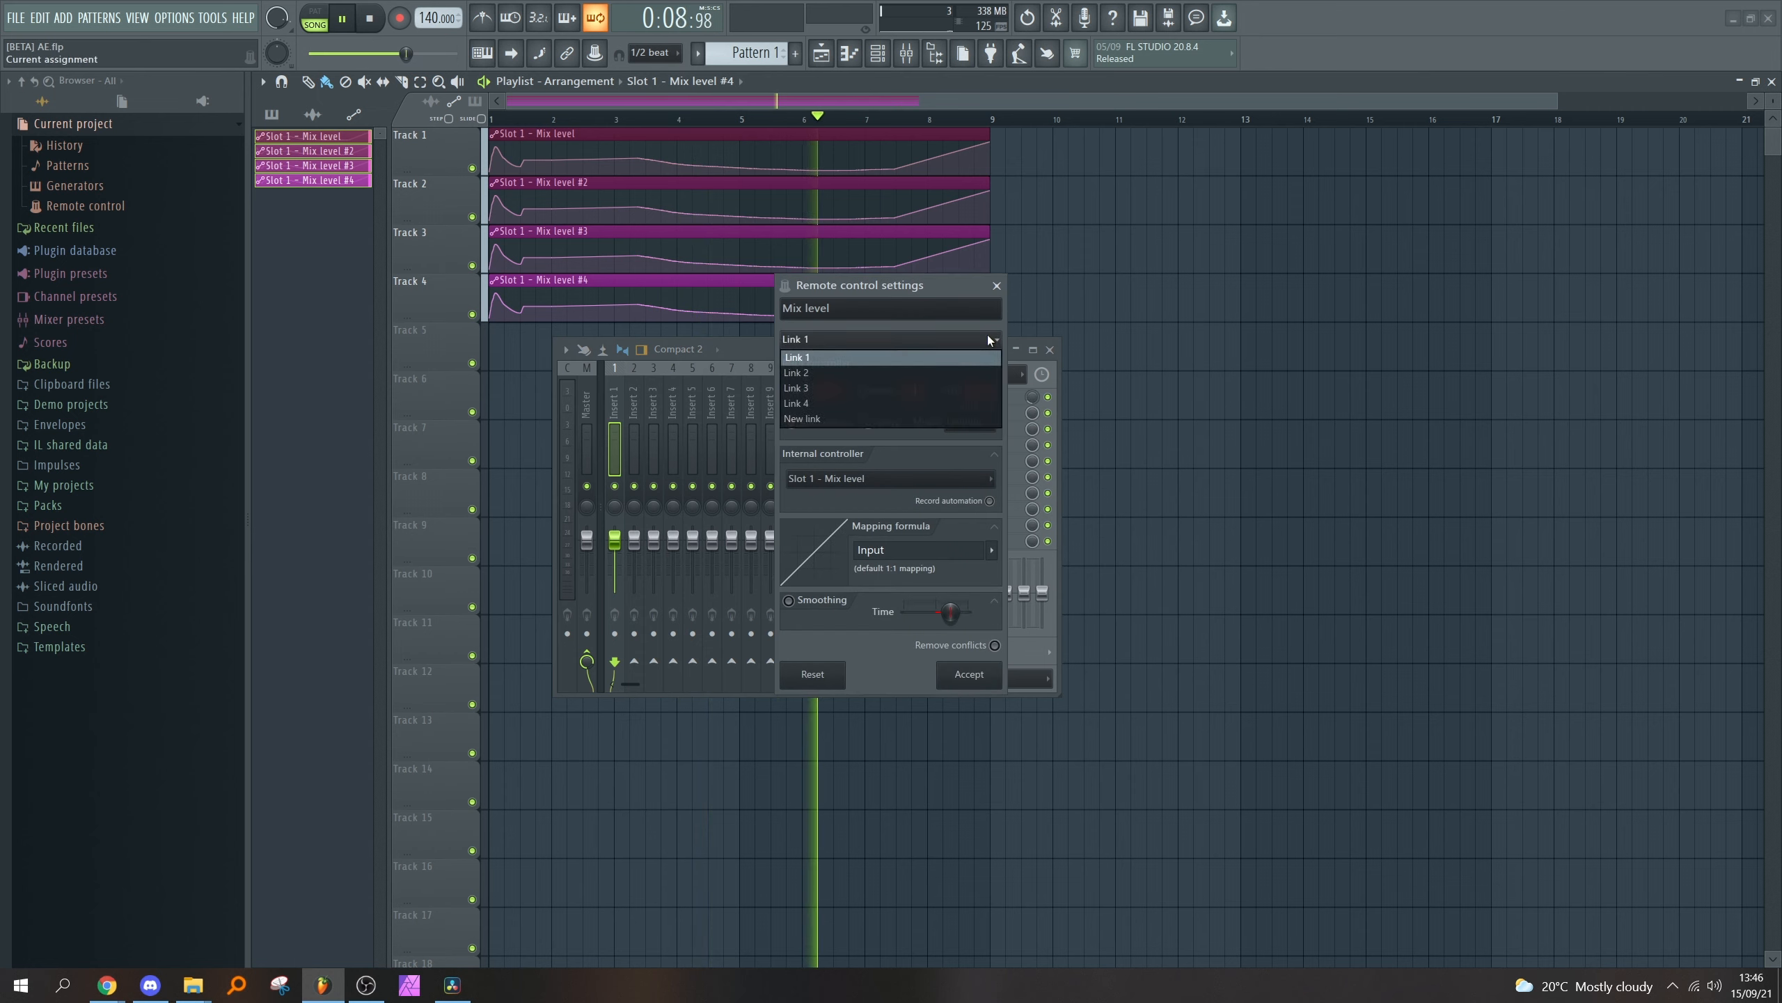
{"action": "left_click", "coordinate": [961, 370]}
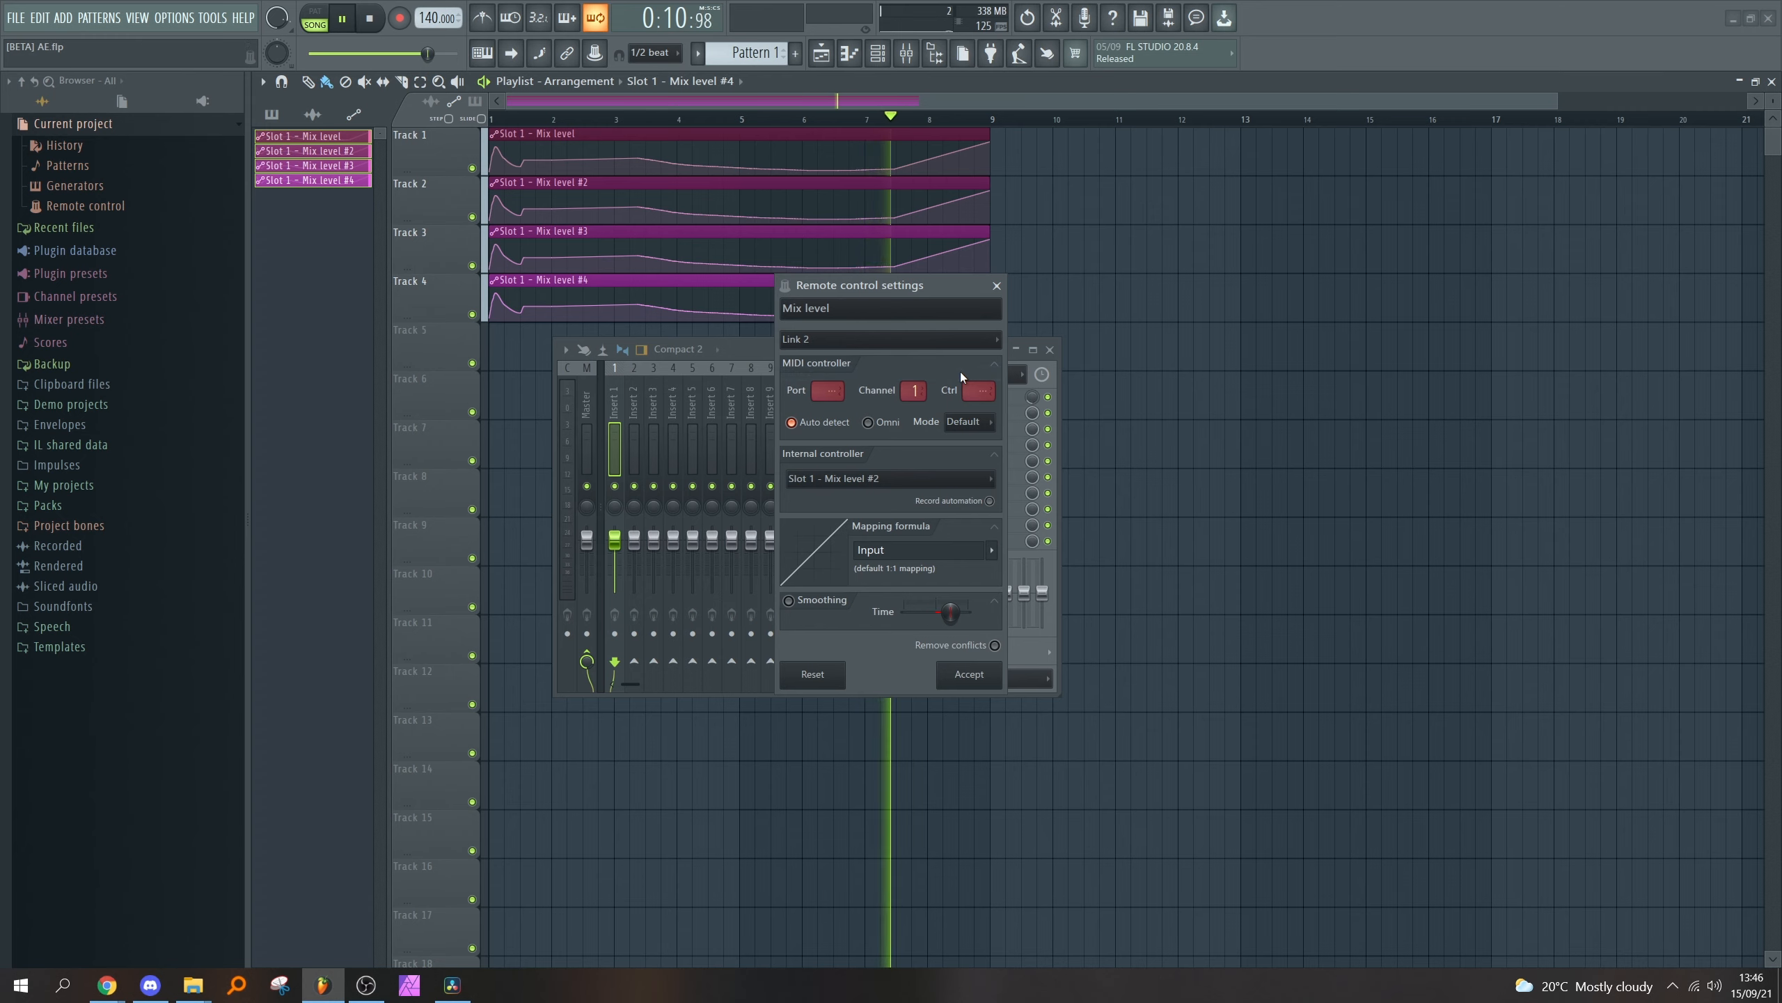
{"action": "left_click", "coordinate": [960, 340]}
{"action": "left_click", "coordinate": [947, 388]}
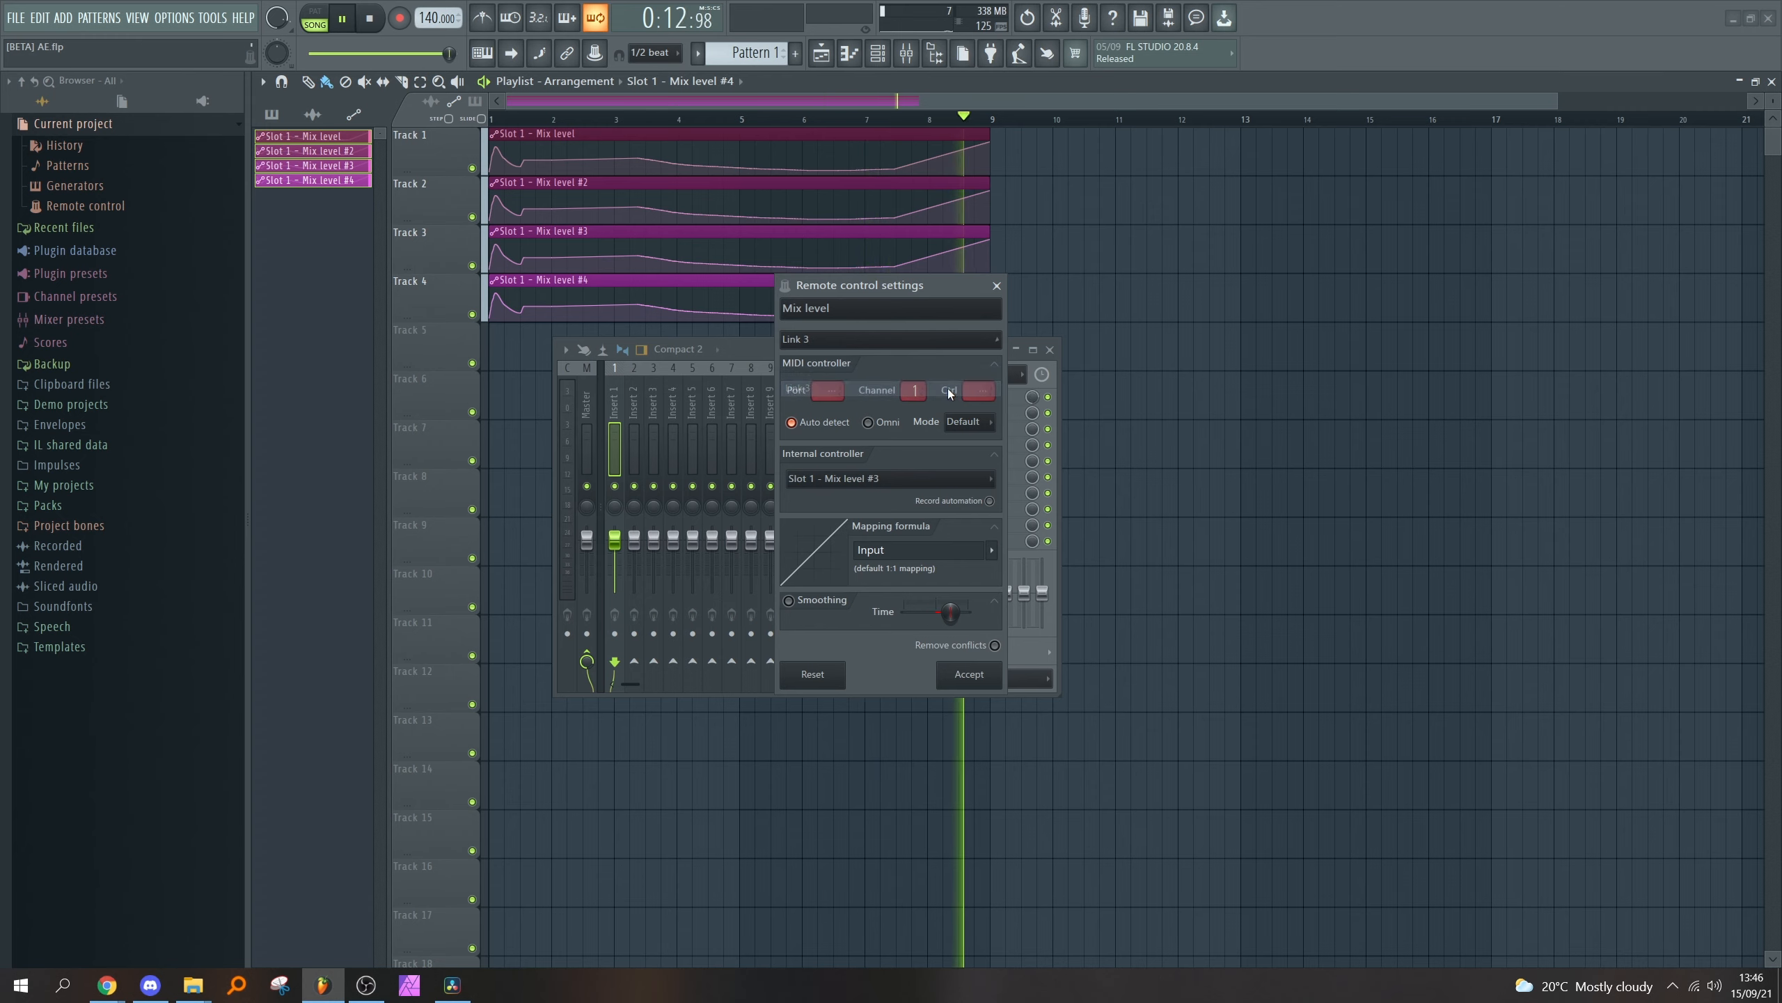
{"action": "left_click", "coordinate": [950, 345]}
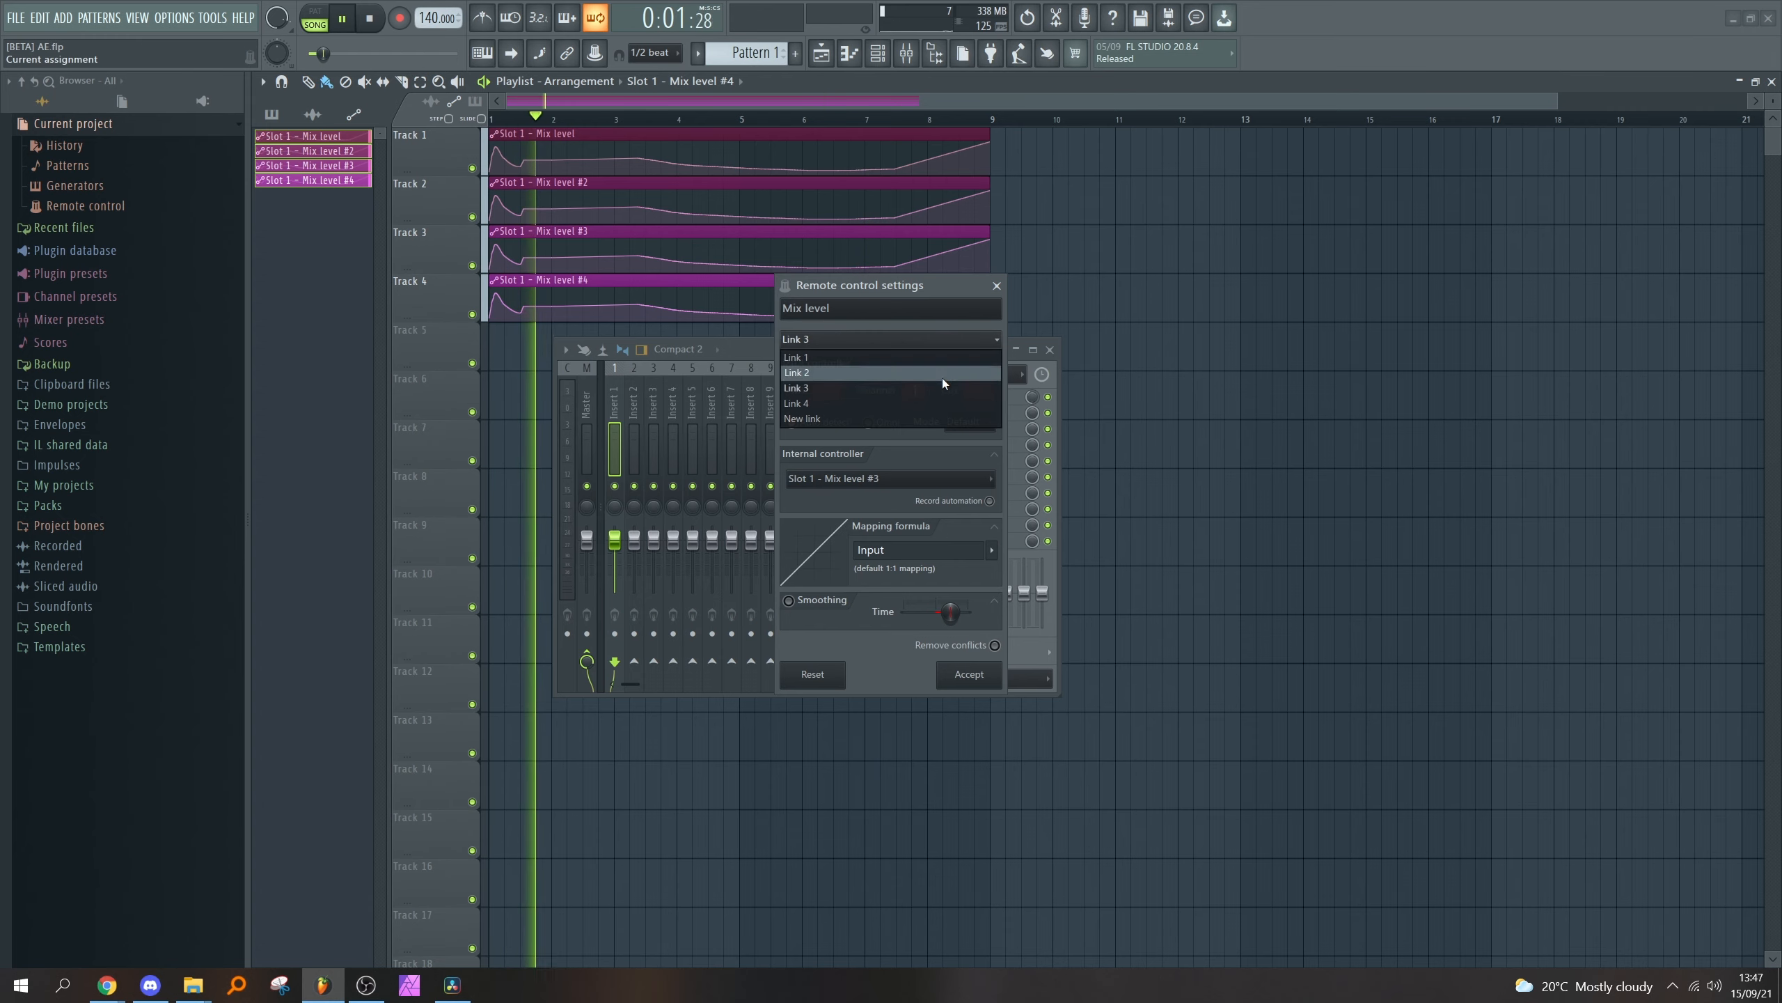
{"action": "left_click", "coordinate": [931, 402]}
{"action": "right_click", "coordinate": [1033, 393]}
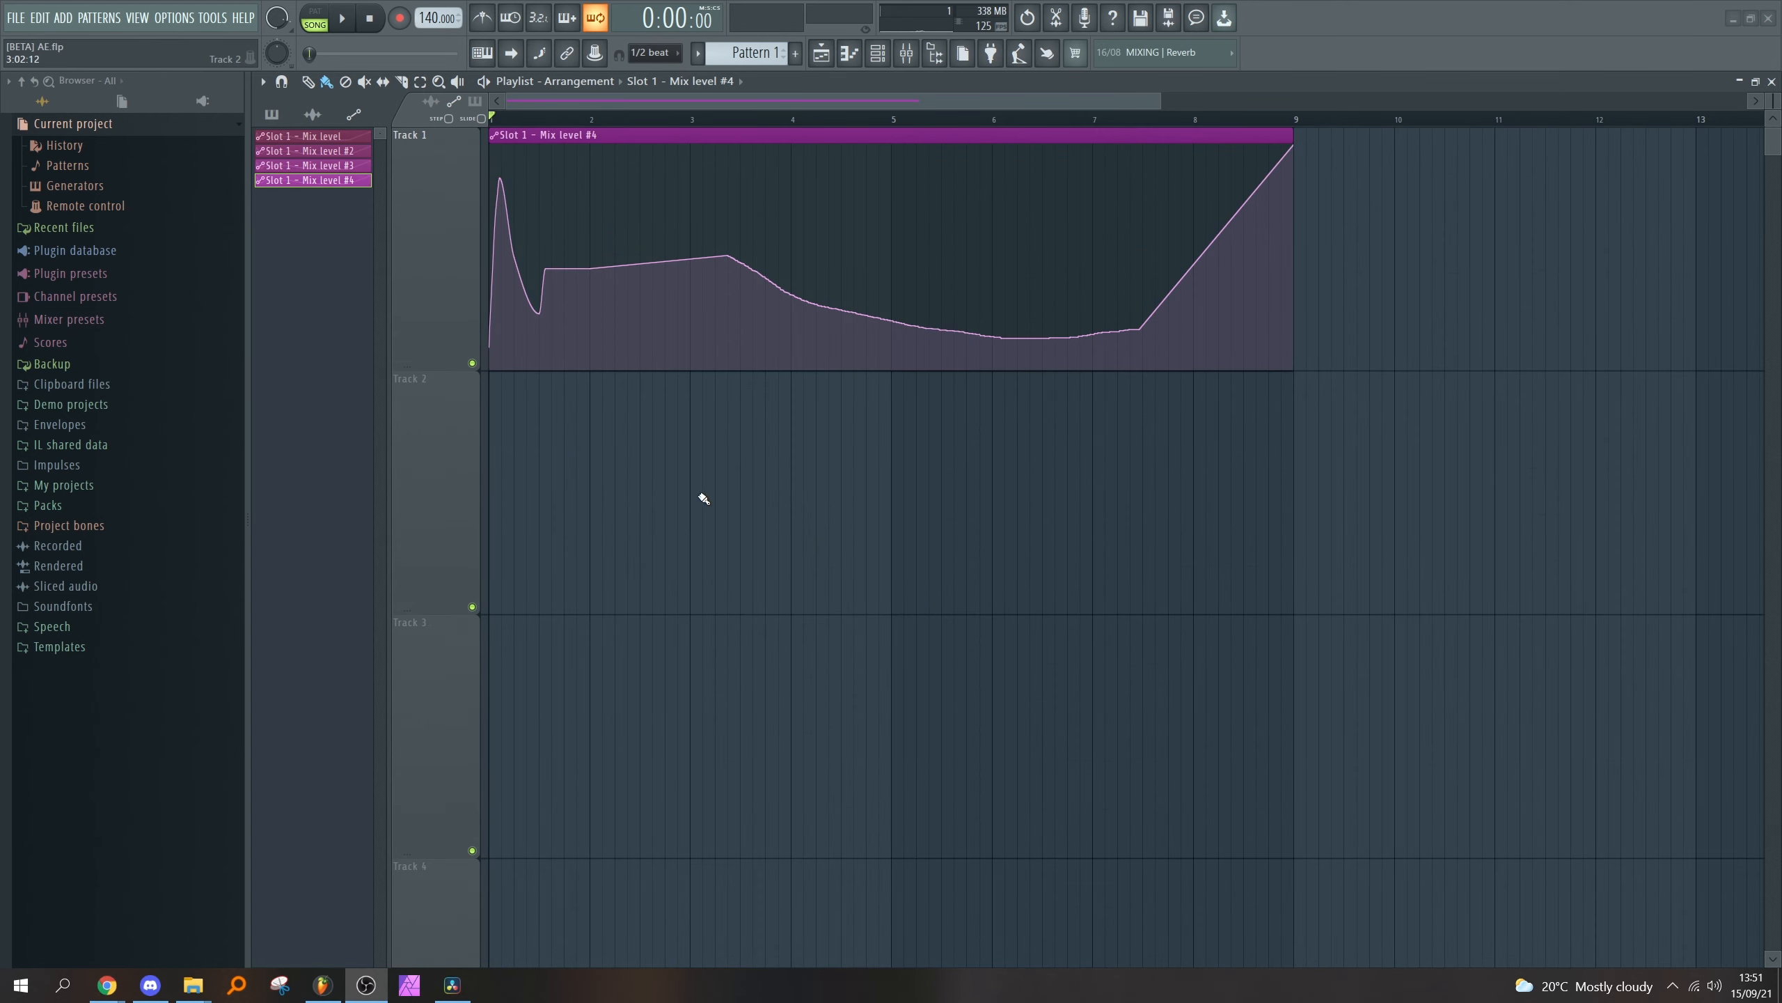
Open the Slot 1 - Mix level #4 automation clip's editor and look through its list of target links.
{"action": "double_click", "coordinate": [696, 136]}
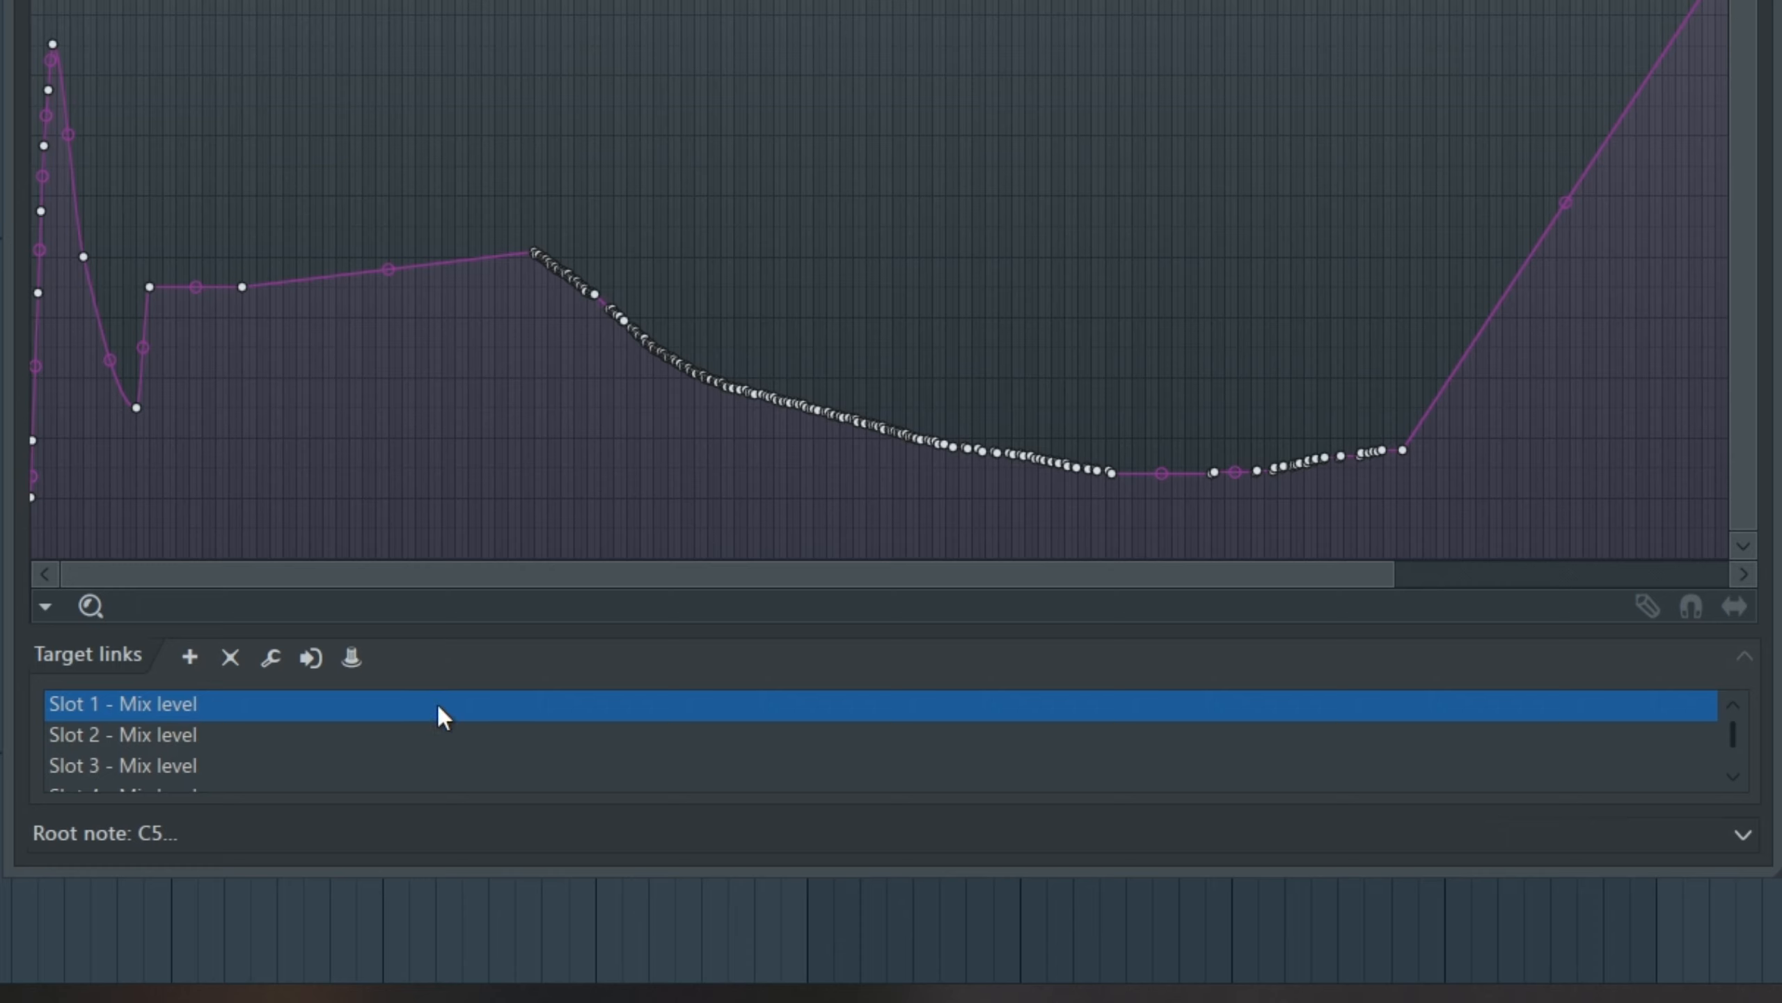
{"action": "left_click_drag", "start_coordinate": [1738, 734], "coordinate": [1738, 765]}
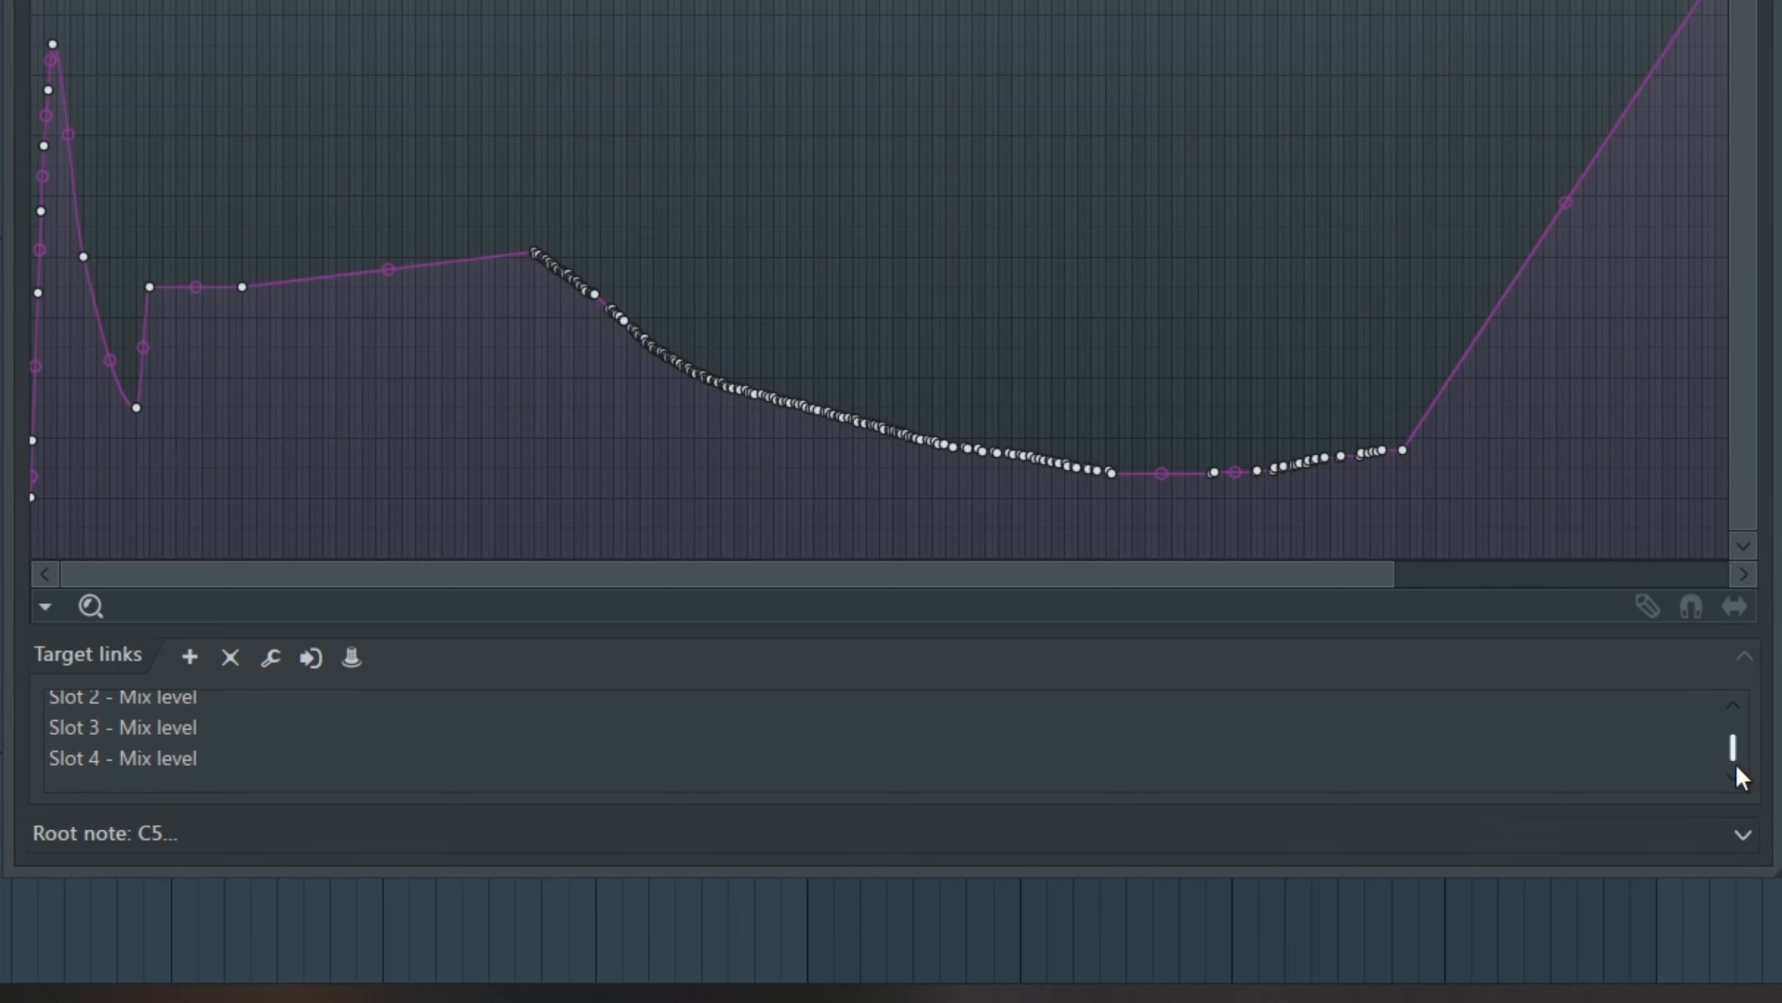
{"action": "key", "text": "F9"}
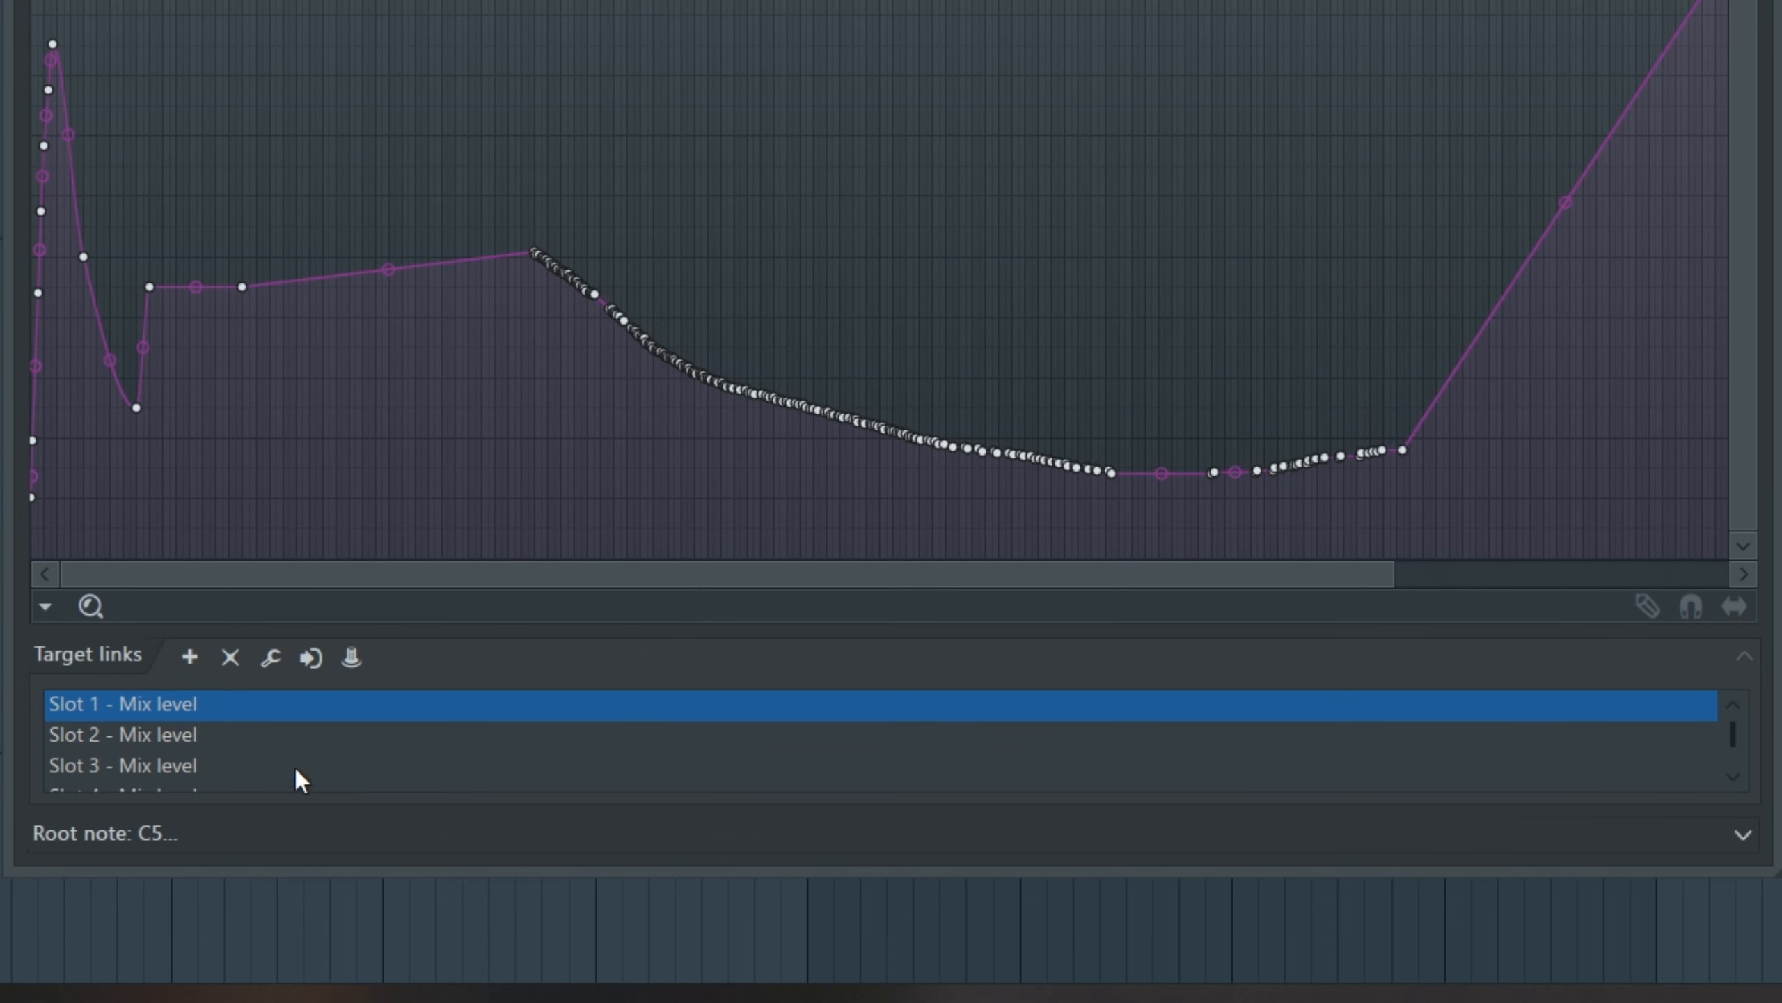
Remove the Slot 4, Slot 3 and Slot 2 mix level links from the clip's target links.
{"action": "left_click", "coordinate": [190, 763]}
{"action": "key", "text": "Down"}
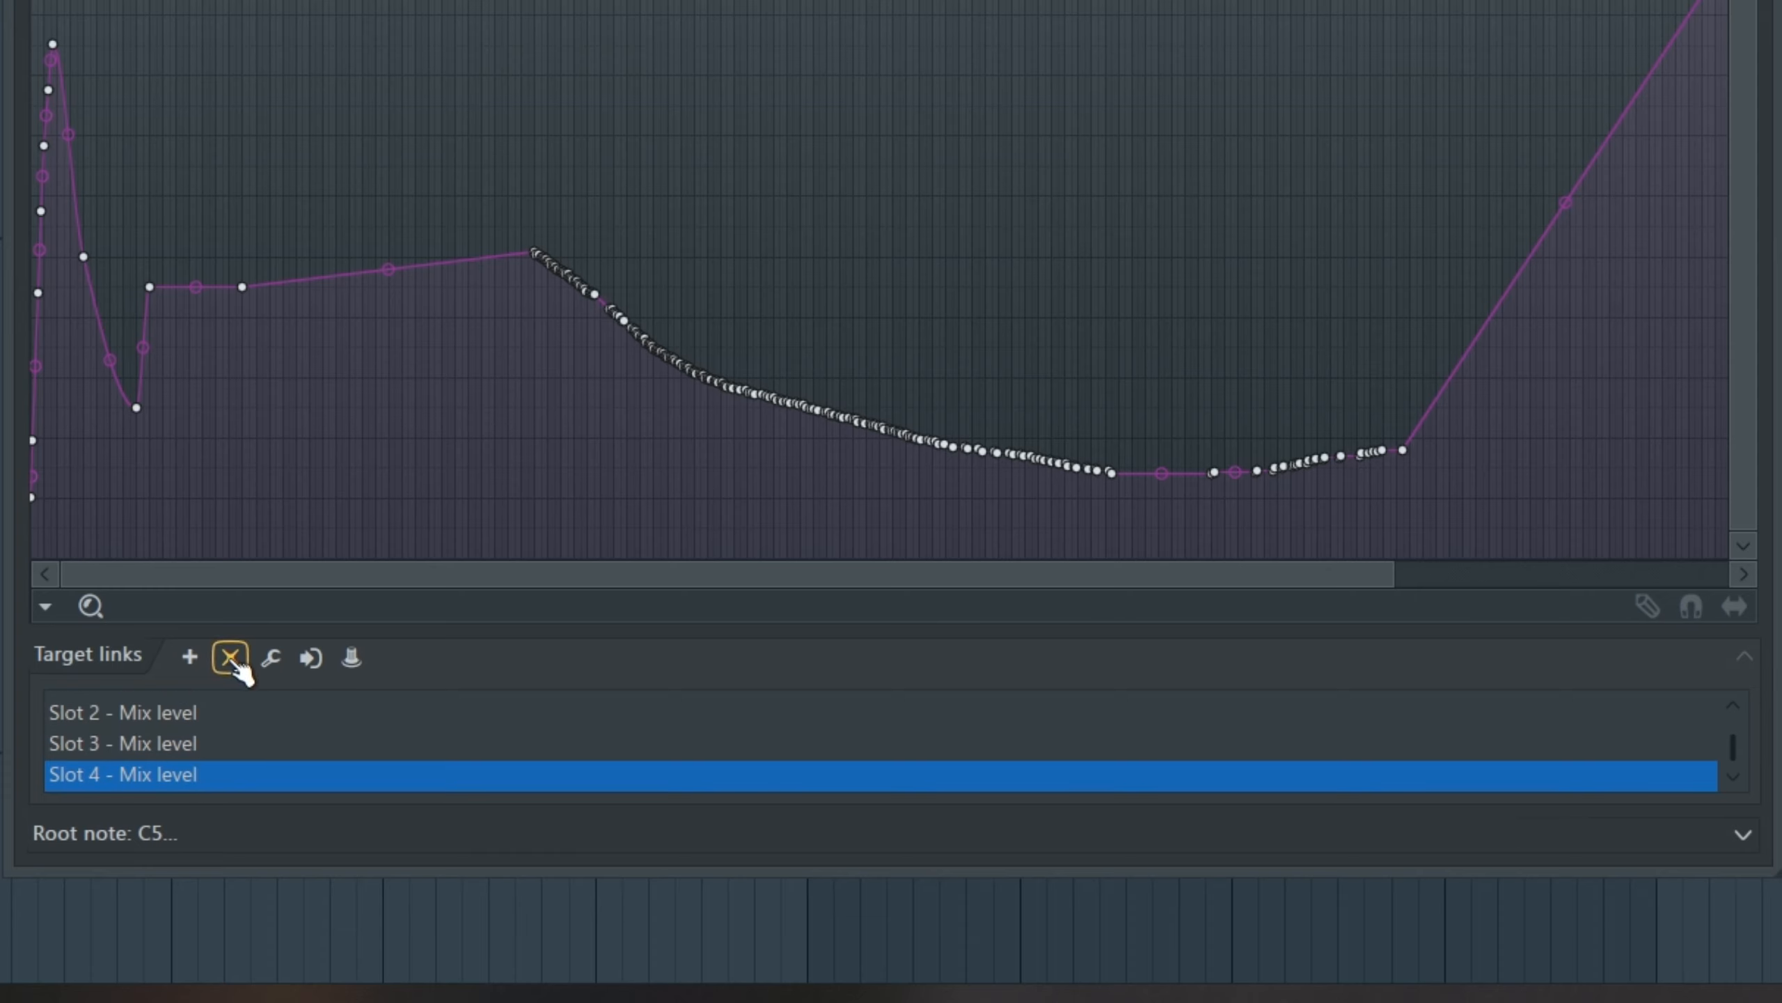
{"action": "left_click", "coordinate": [232, 658]}
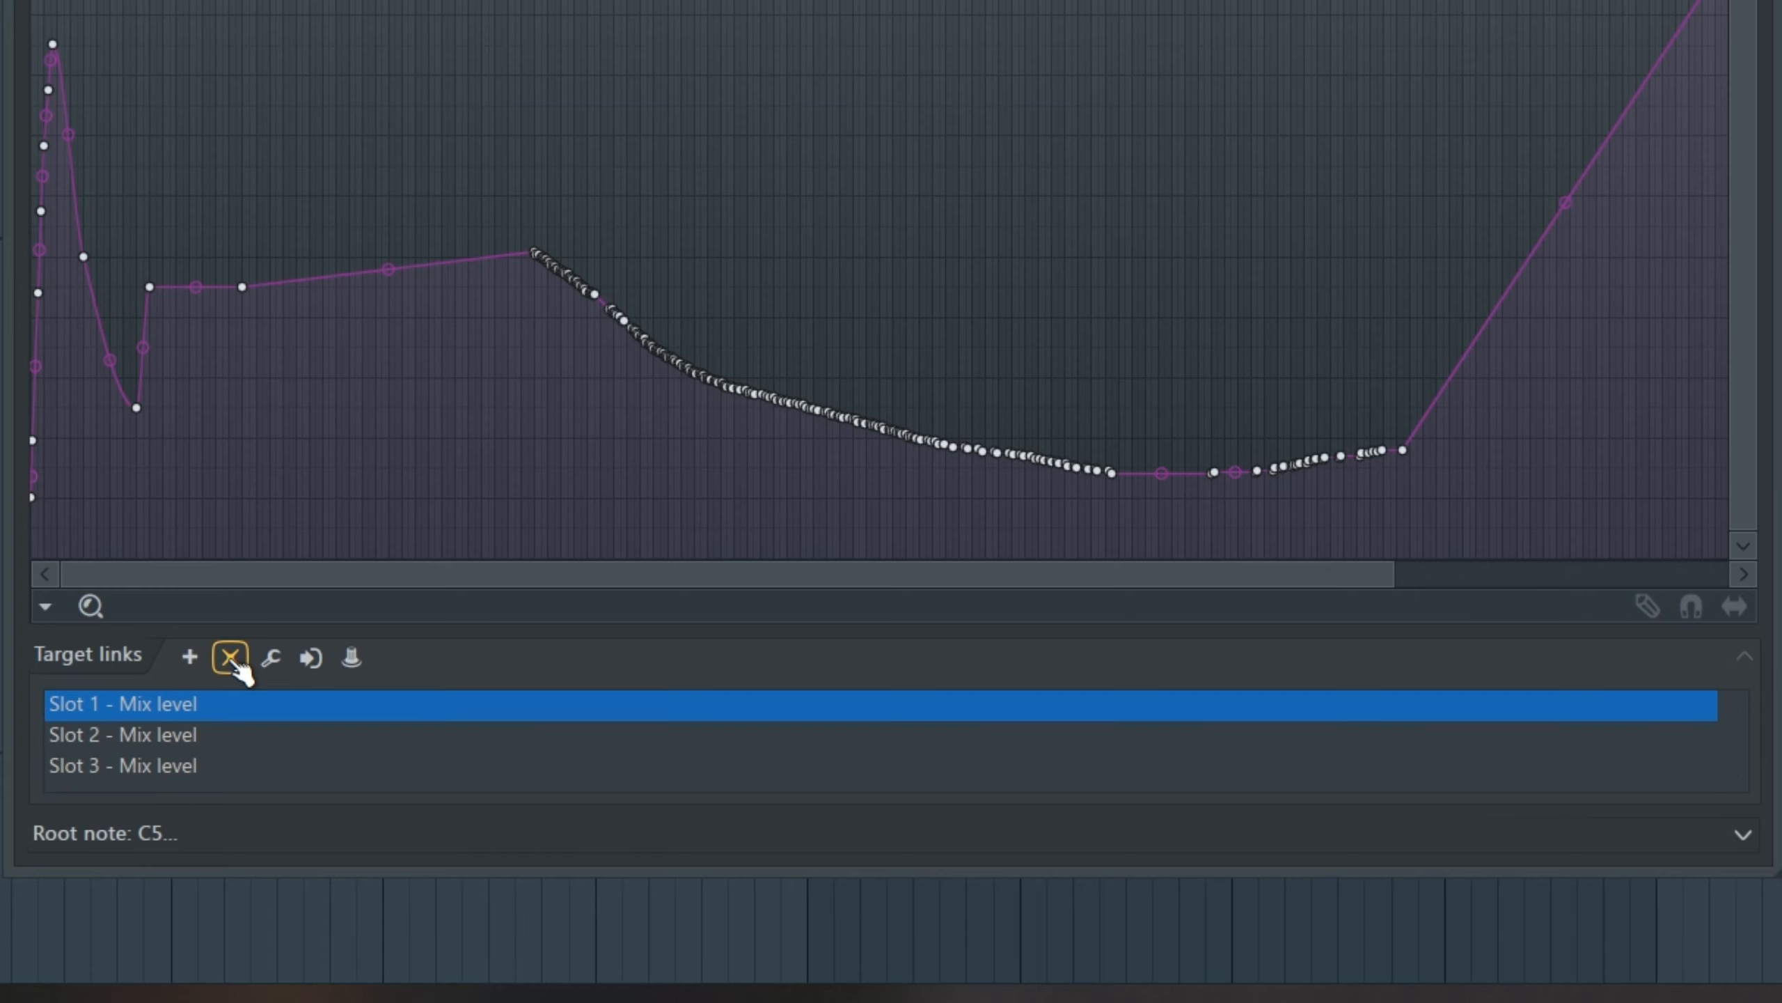
{"action": "left_click", "coordinate": [198, 764]}
{"action": "left_click", "coordinate": [231, 659]}
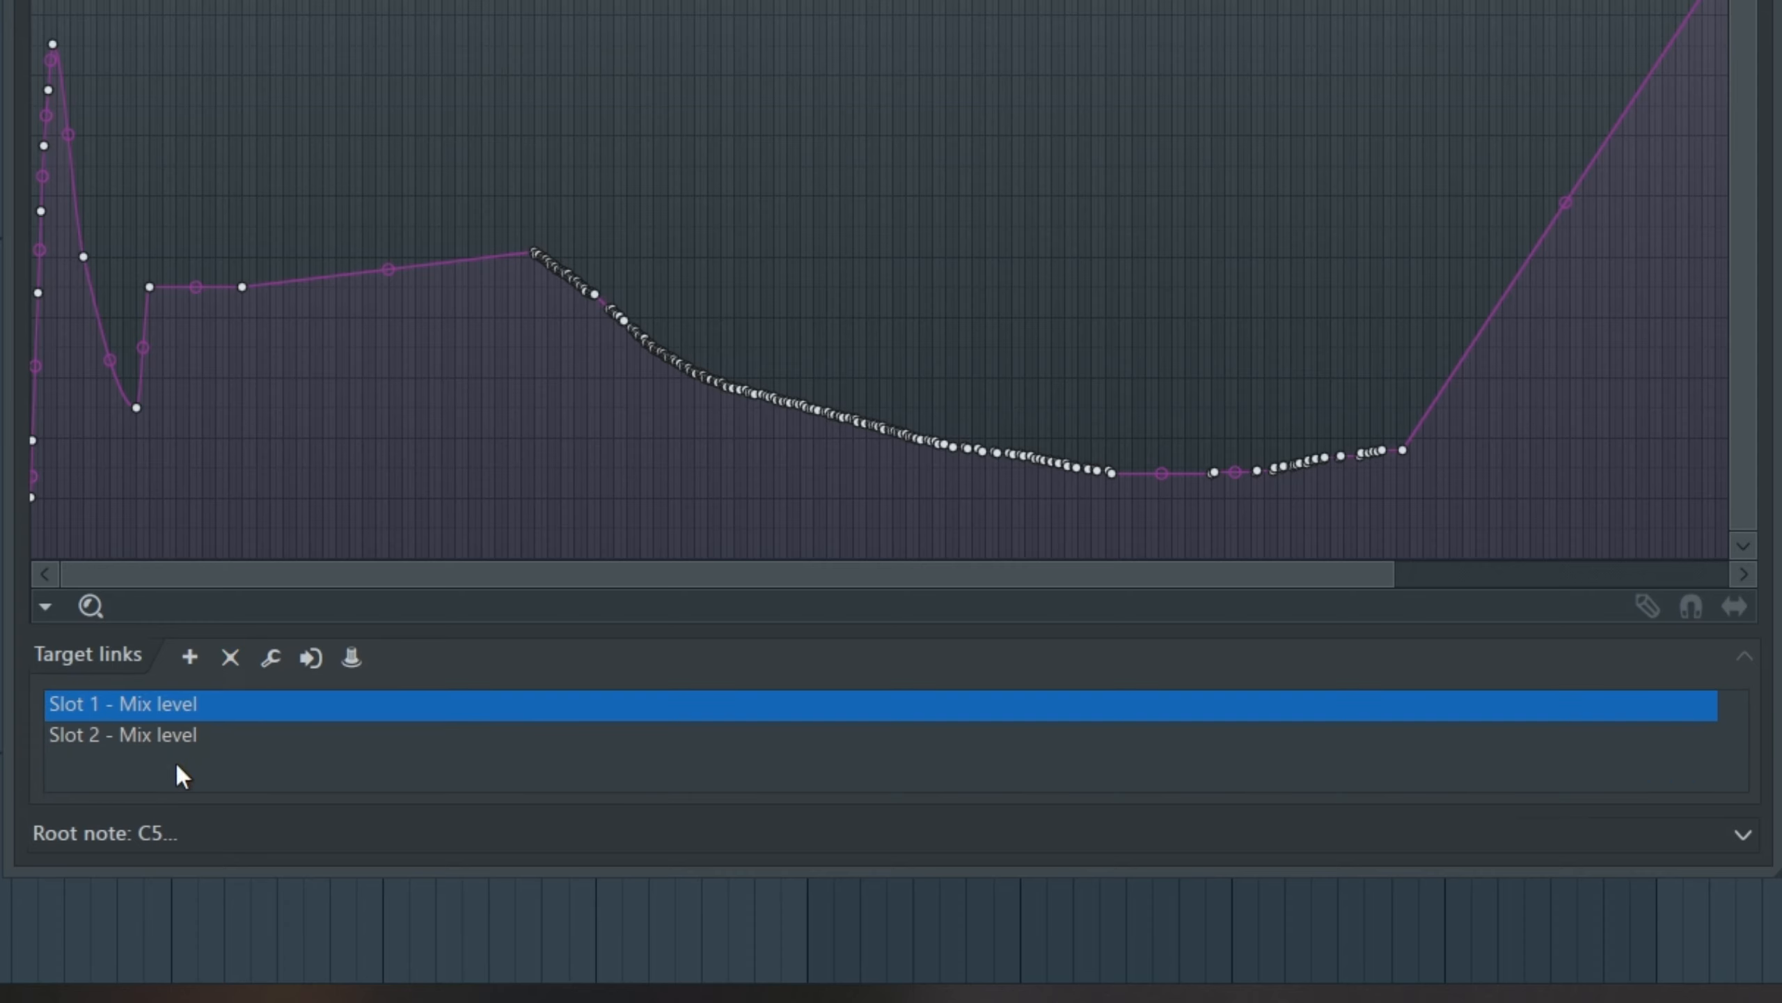
{"action": "left_click", "coordinate": [191, 737]}
{"action": "left_click", "coordinate": [231, 659]}
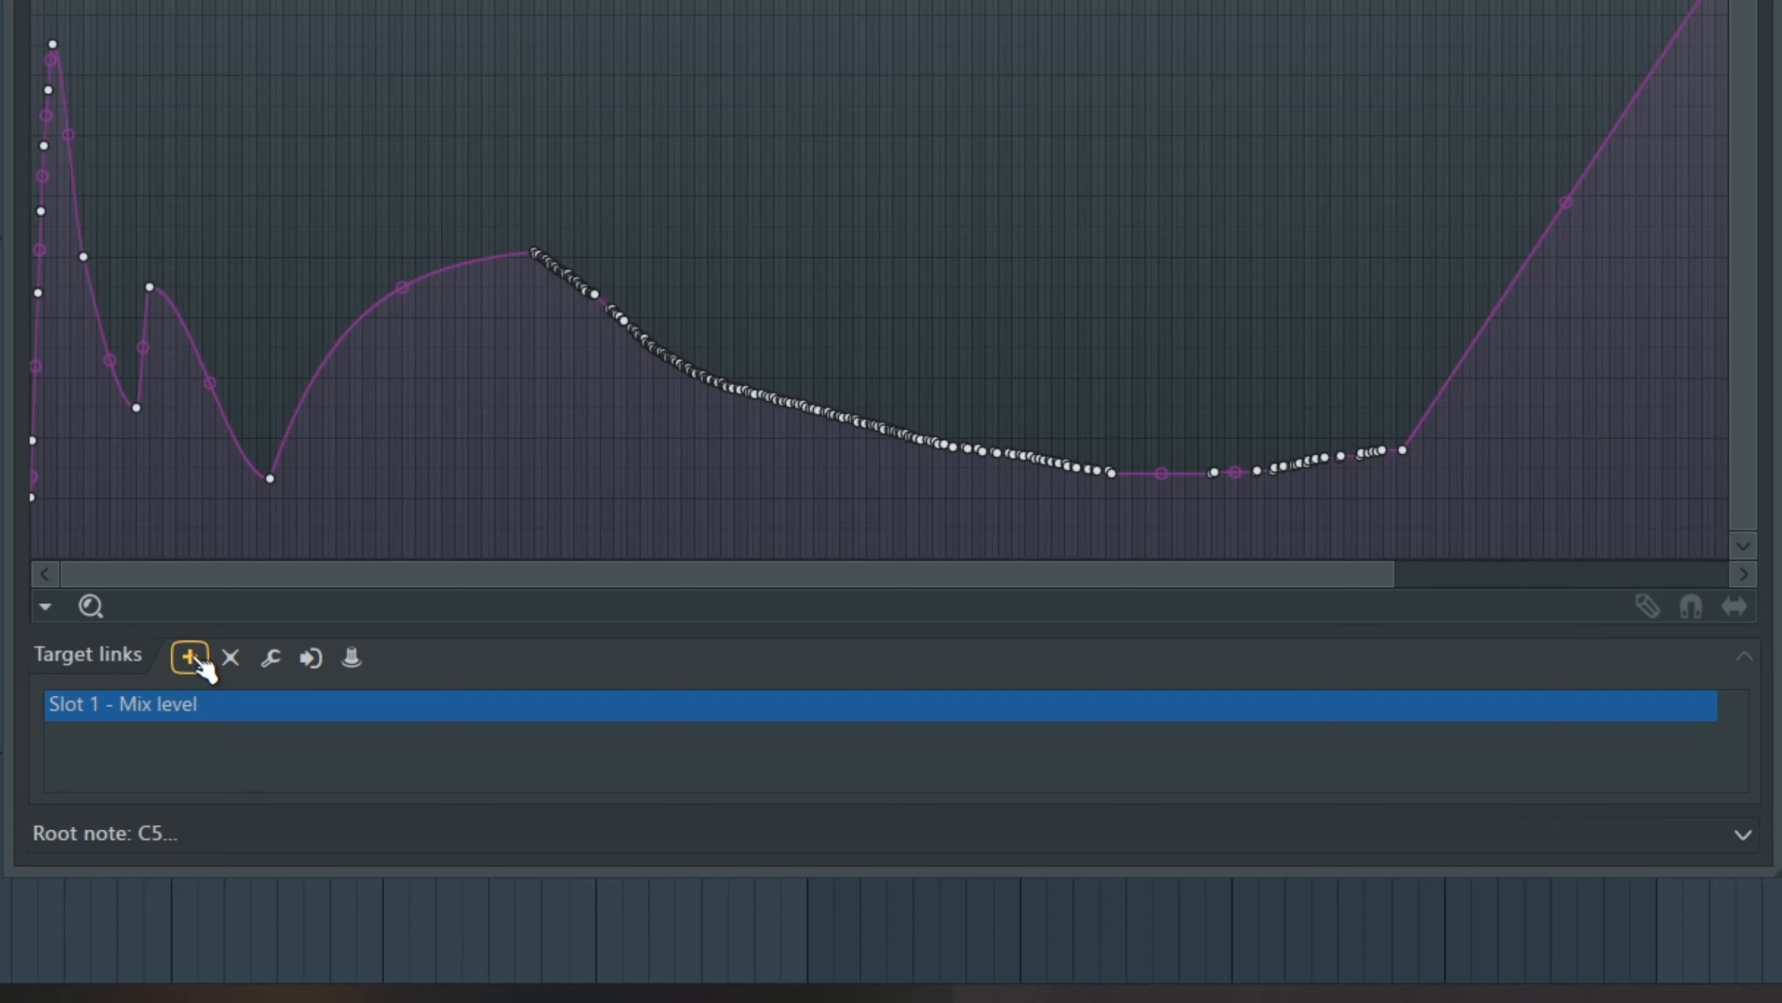
Add target links to the clip by adjusting the slot 5 mix level on Insert 1 and the Porta knob in Serum.
{"action": "left_click", "coordinate": [195, 659]}
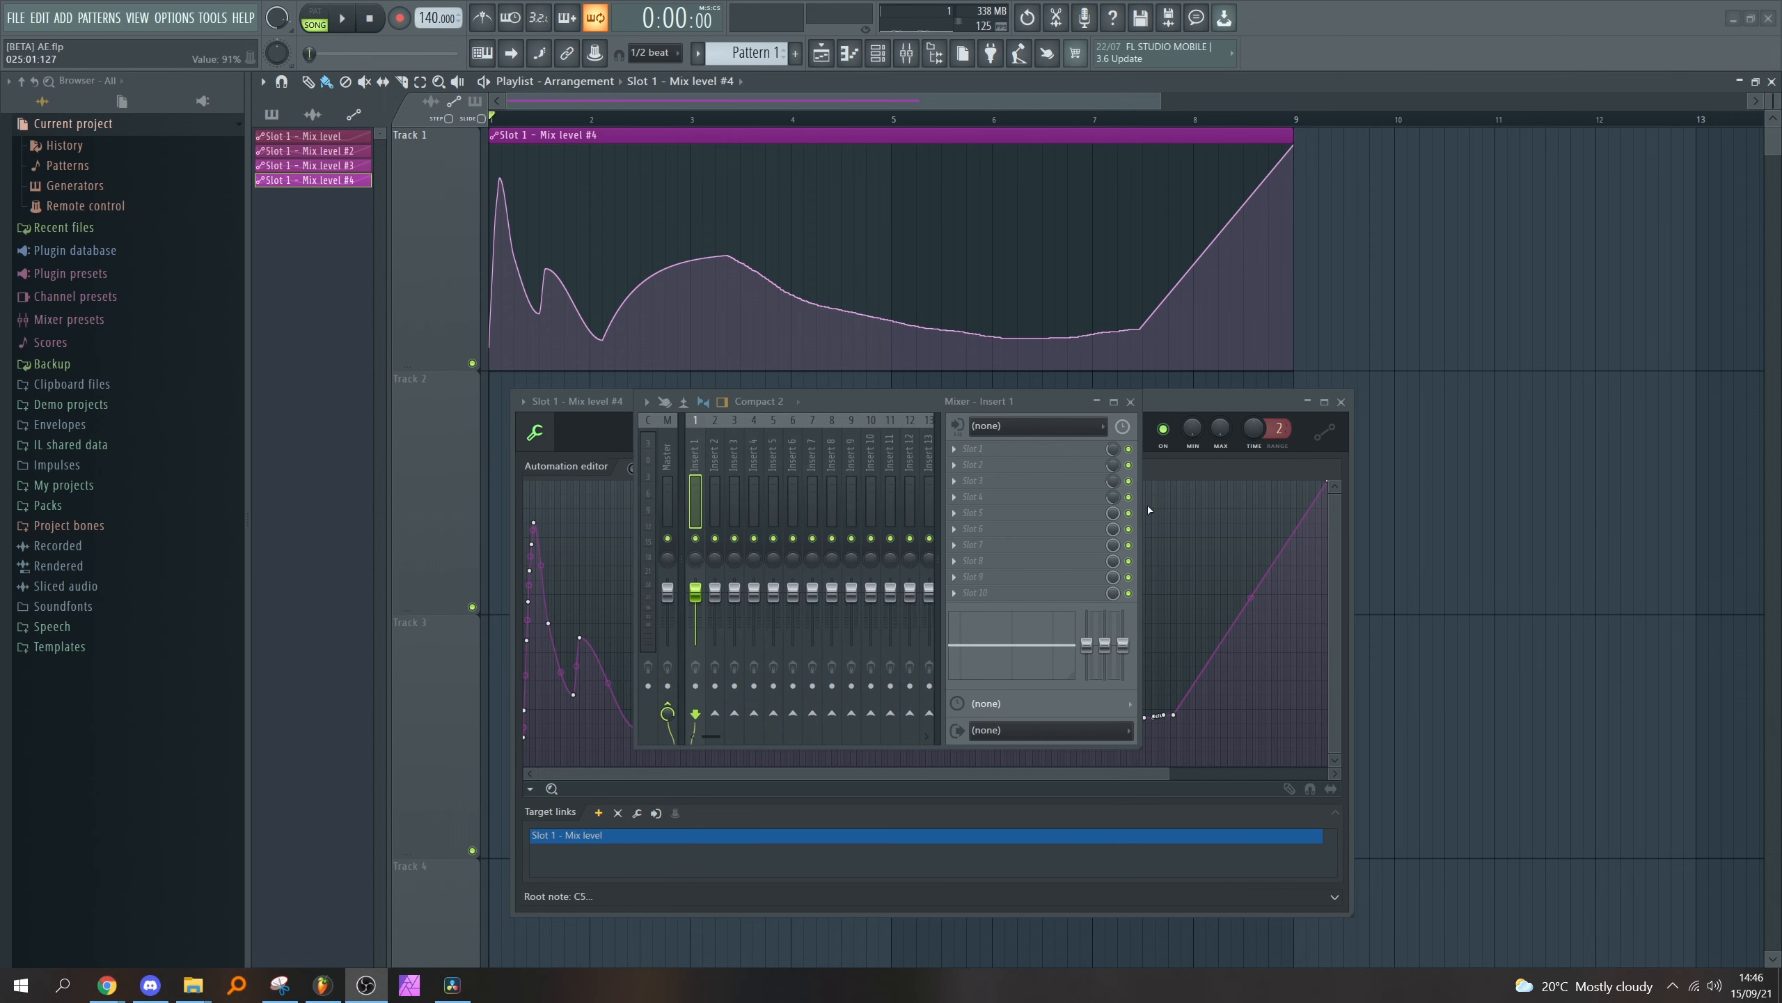
{"action": "left_click_drag", "start_coordinate": [1115, 515], "coordinate": [1117, 533]}
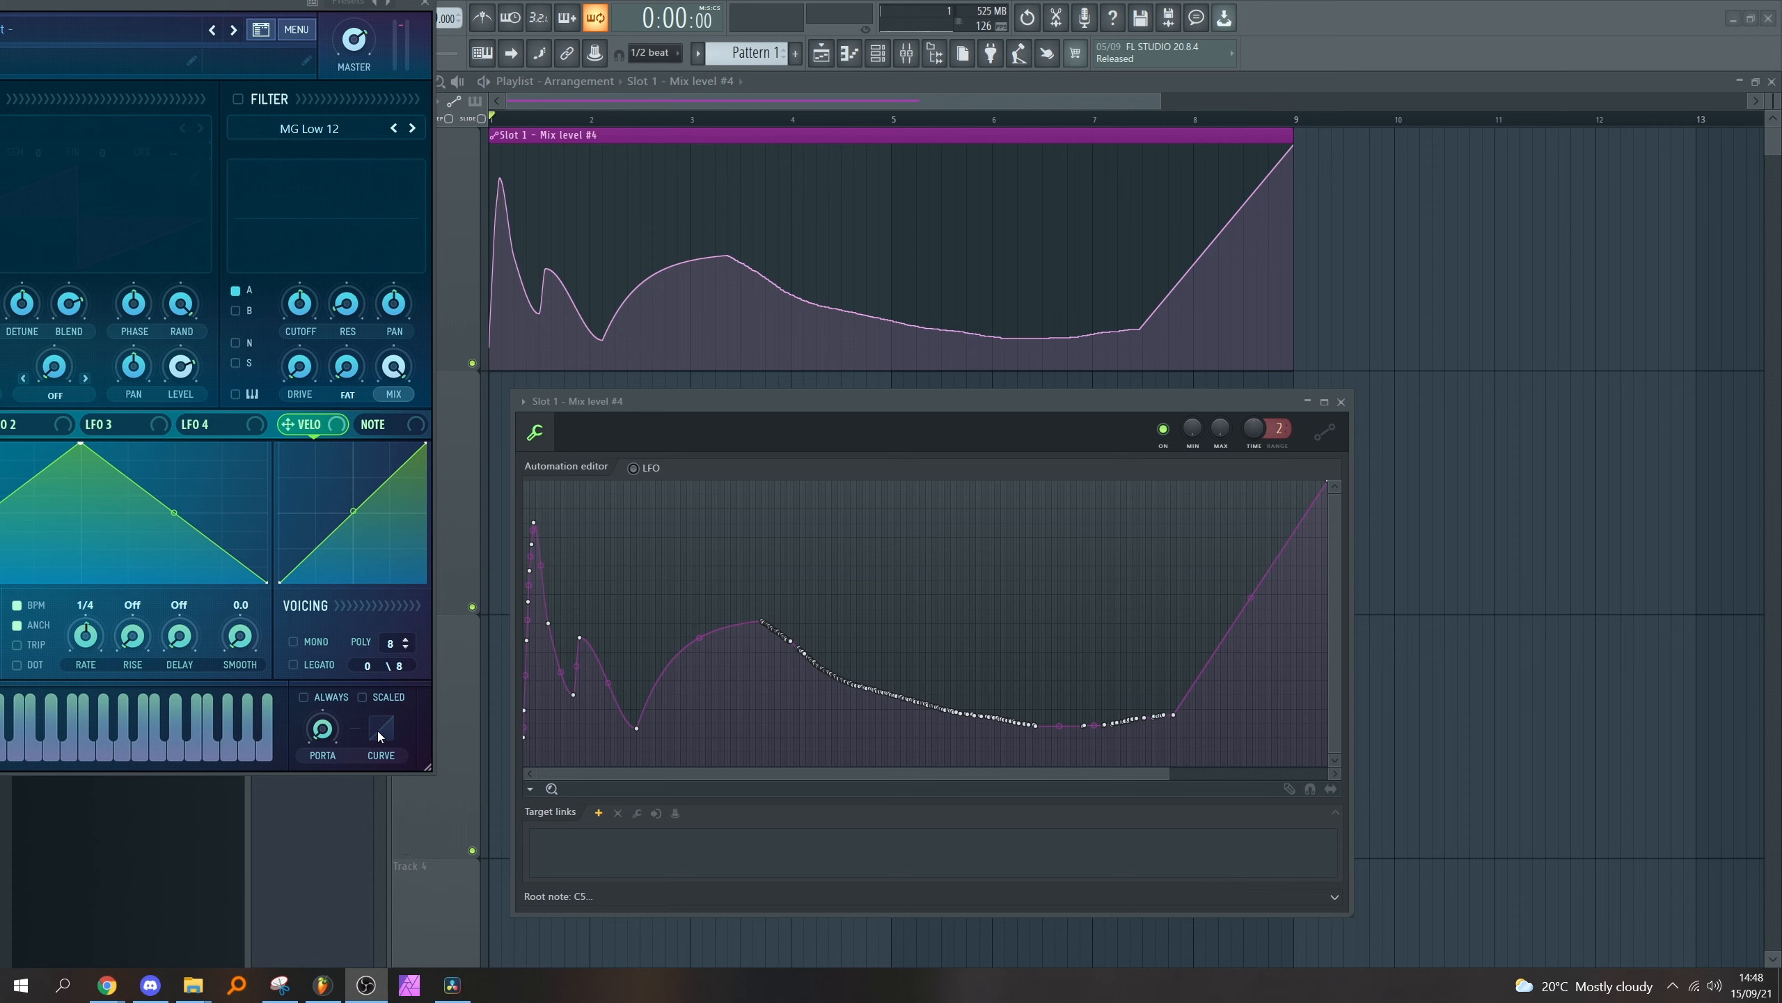
{"action": "mouse_move", "coordinate": [327, 737]}
{"action": "left_mouse_down"}
{"action": "mouse_move", "coordinate": [319, 699]}
{"action": "mouse_move", "coordinate": [332, 735]}
{"action": "left_mouse_up"}
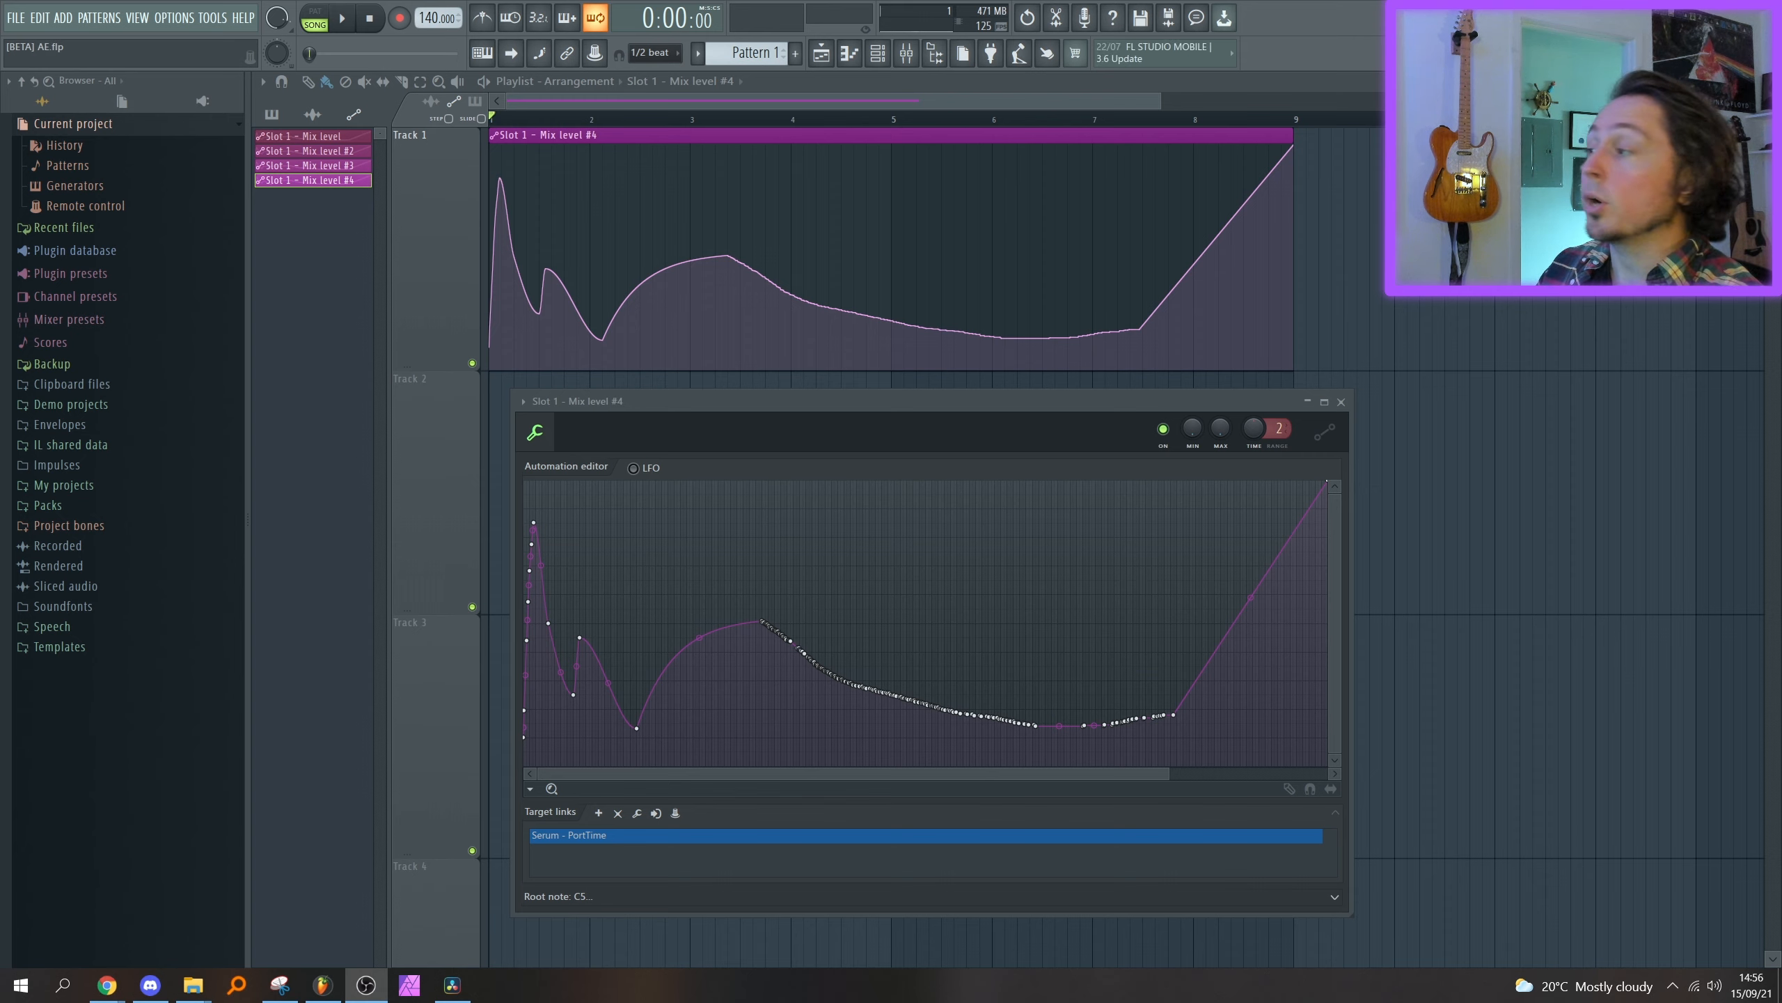
In the remote control settings of the Serum PortTime link, try the Inverted mapping formula and replace it with the 4x bigger increment preset.
{"action": "left_click", "coordinate": [638, 813]}
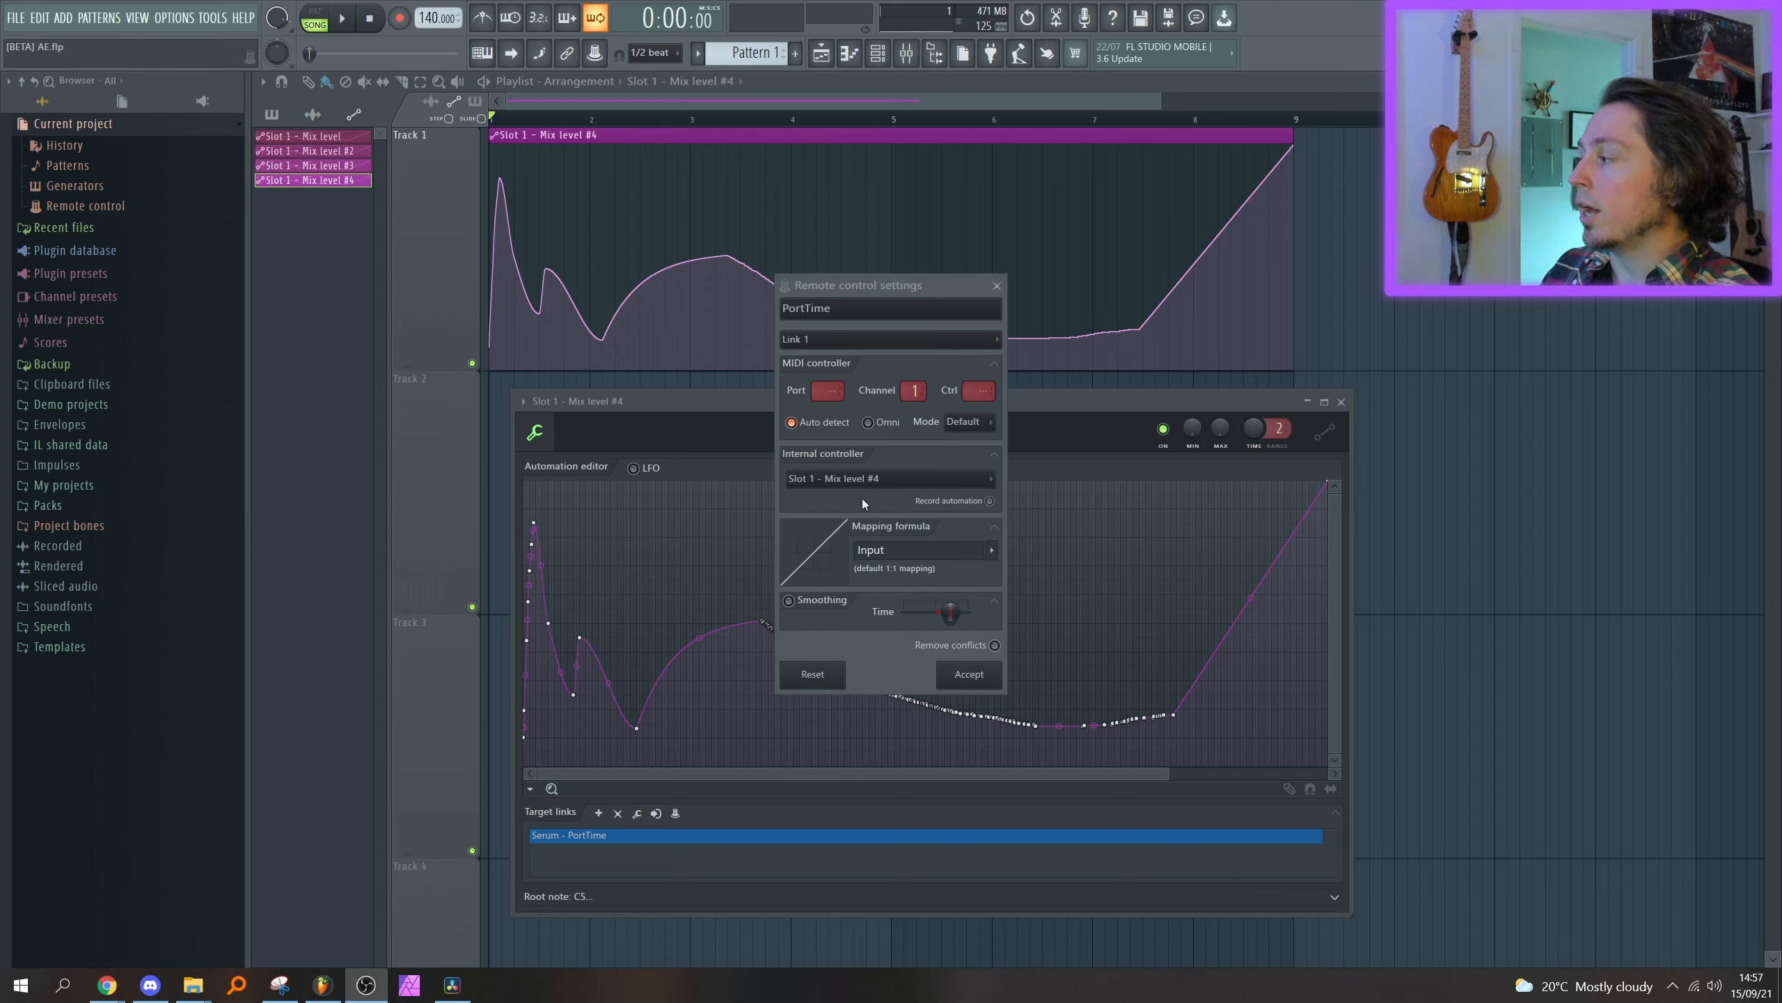
{"action": "left_click", "coordinate": [997, 556]}
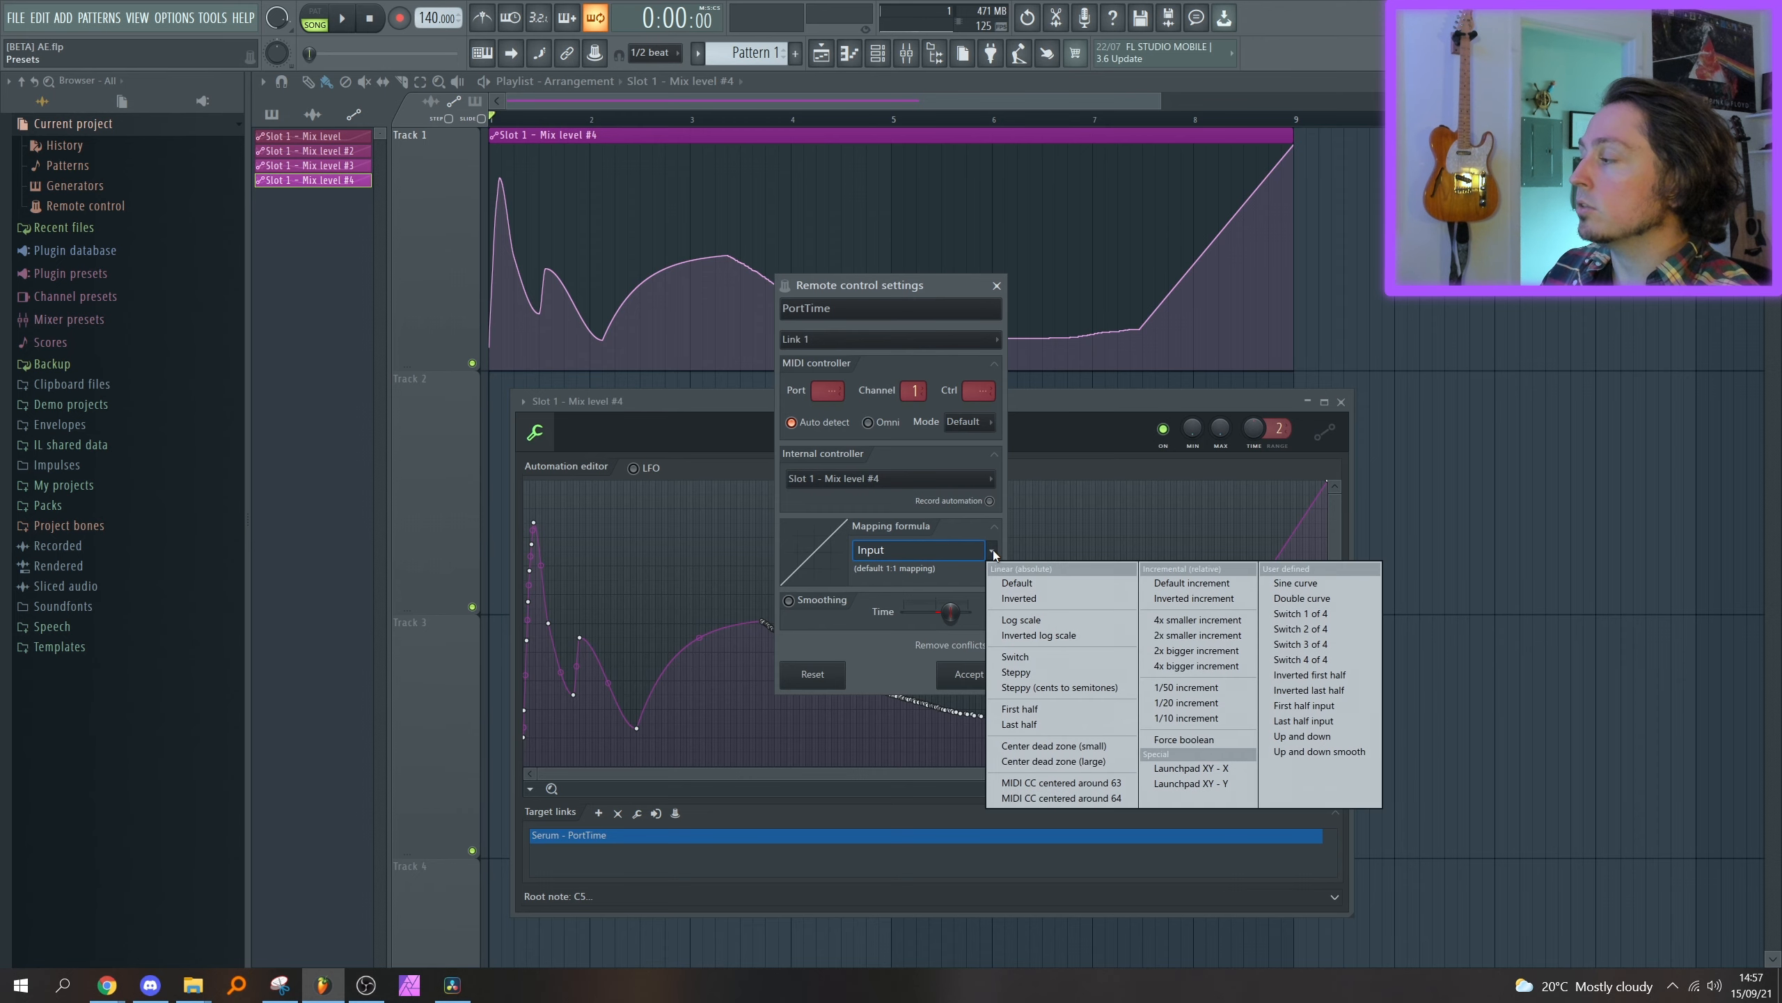
{"action": "left_click", "coordinate": [1021, 604]}
{"action": "left_click", "coordinate": [987, 551]}
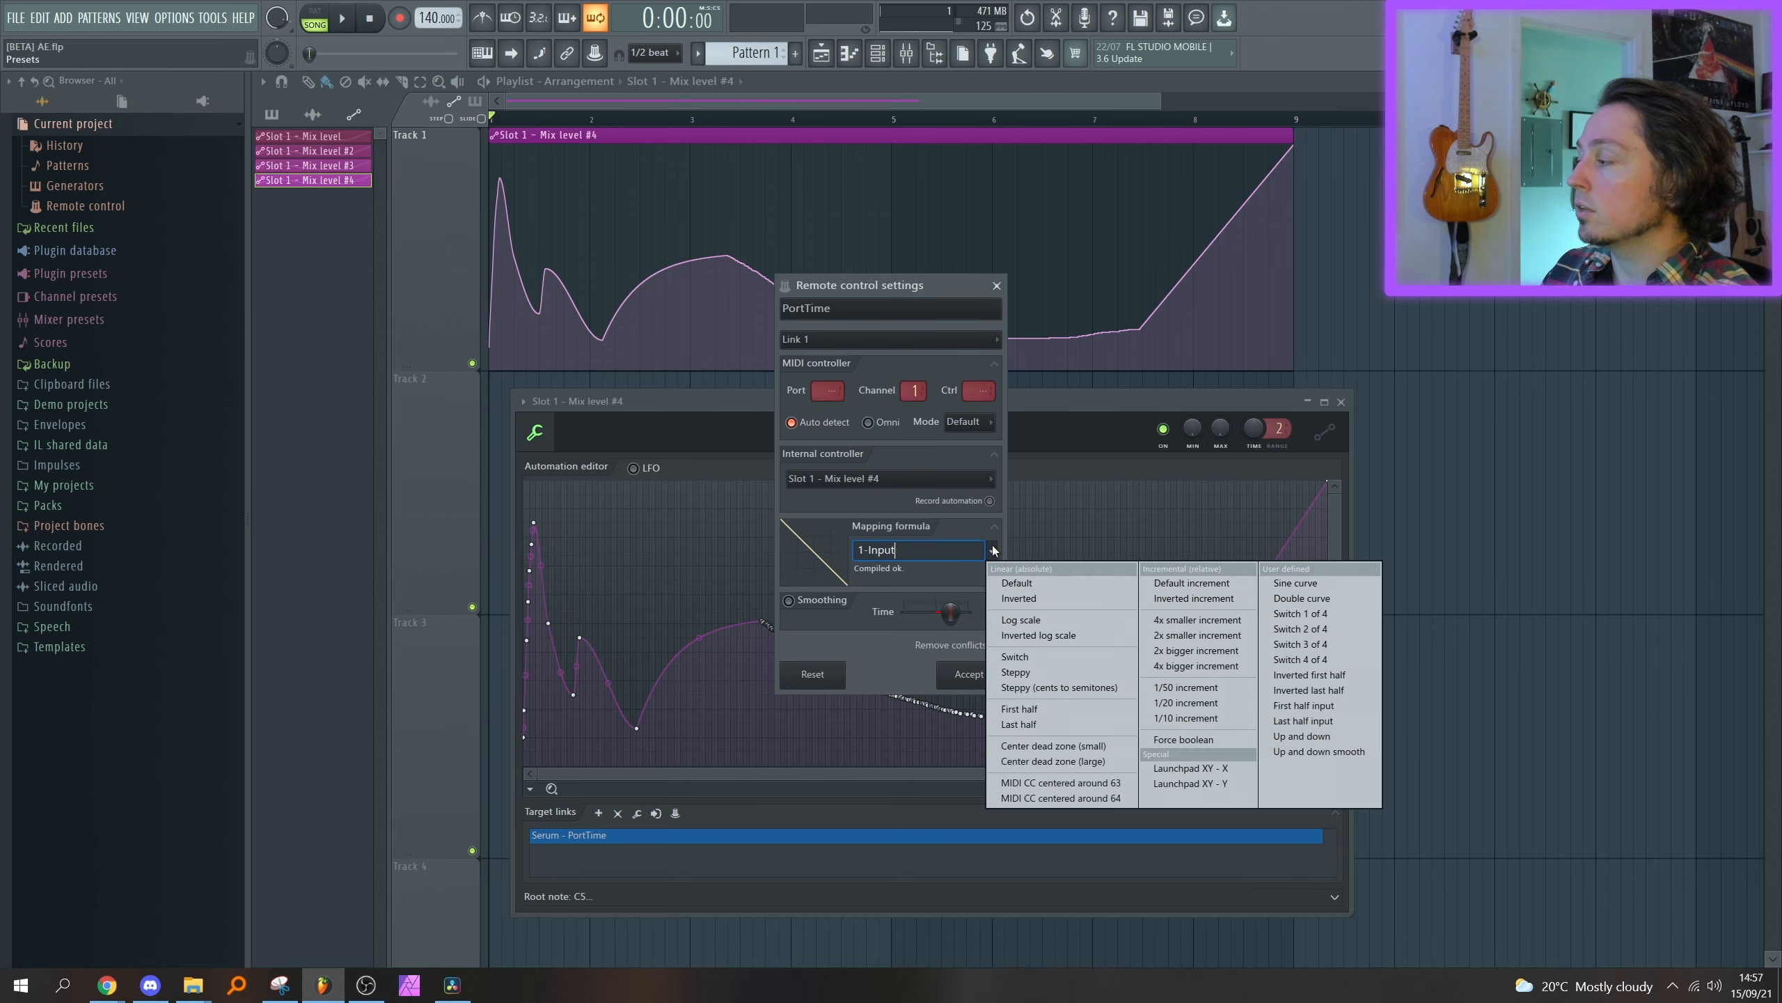
{"action": "left_click", "coordinate": [1198, 674]}
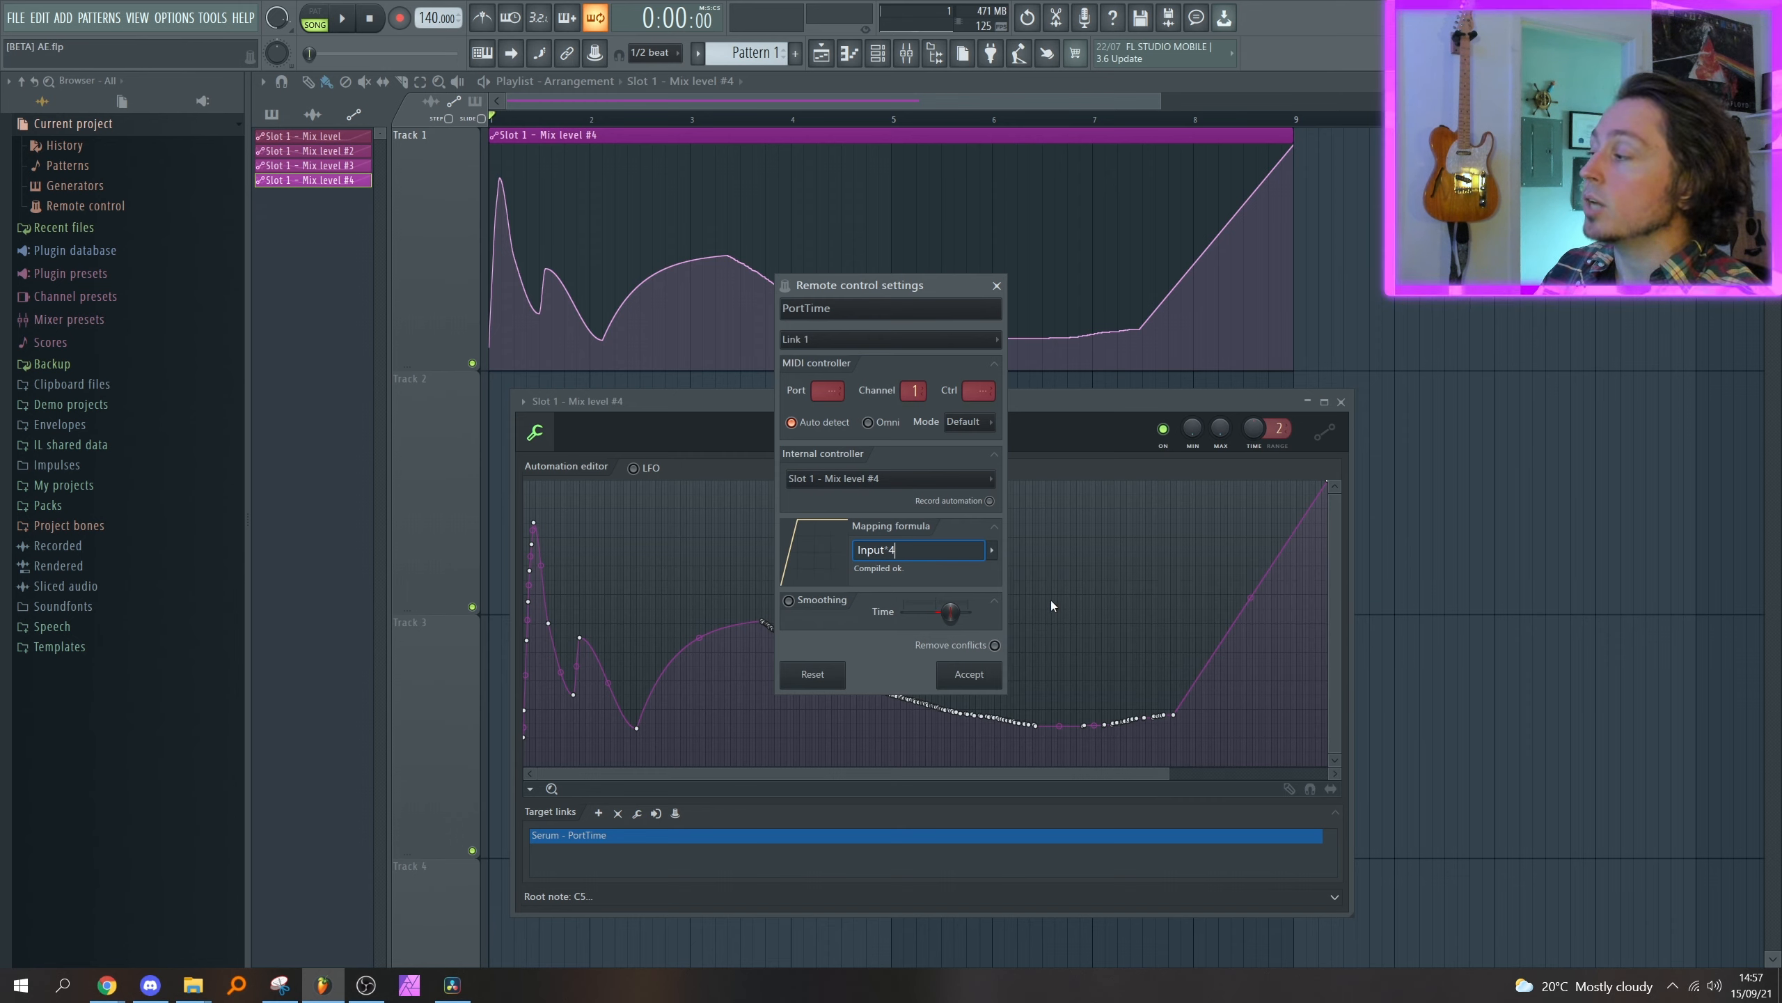
Enable smoothing for the PortTime link, raise the smoothing time and close the remote control settings.
{"action": "left_click", "coordinate": [825, 608]}
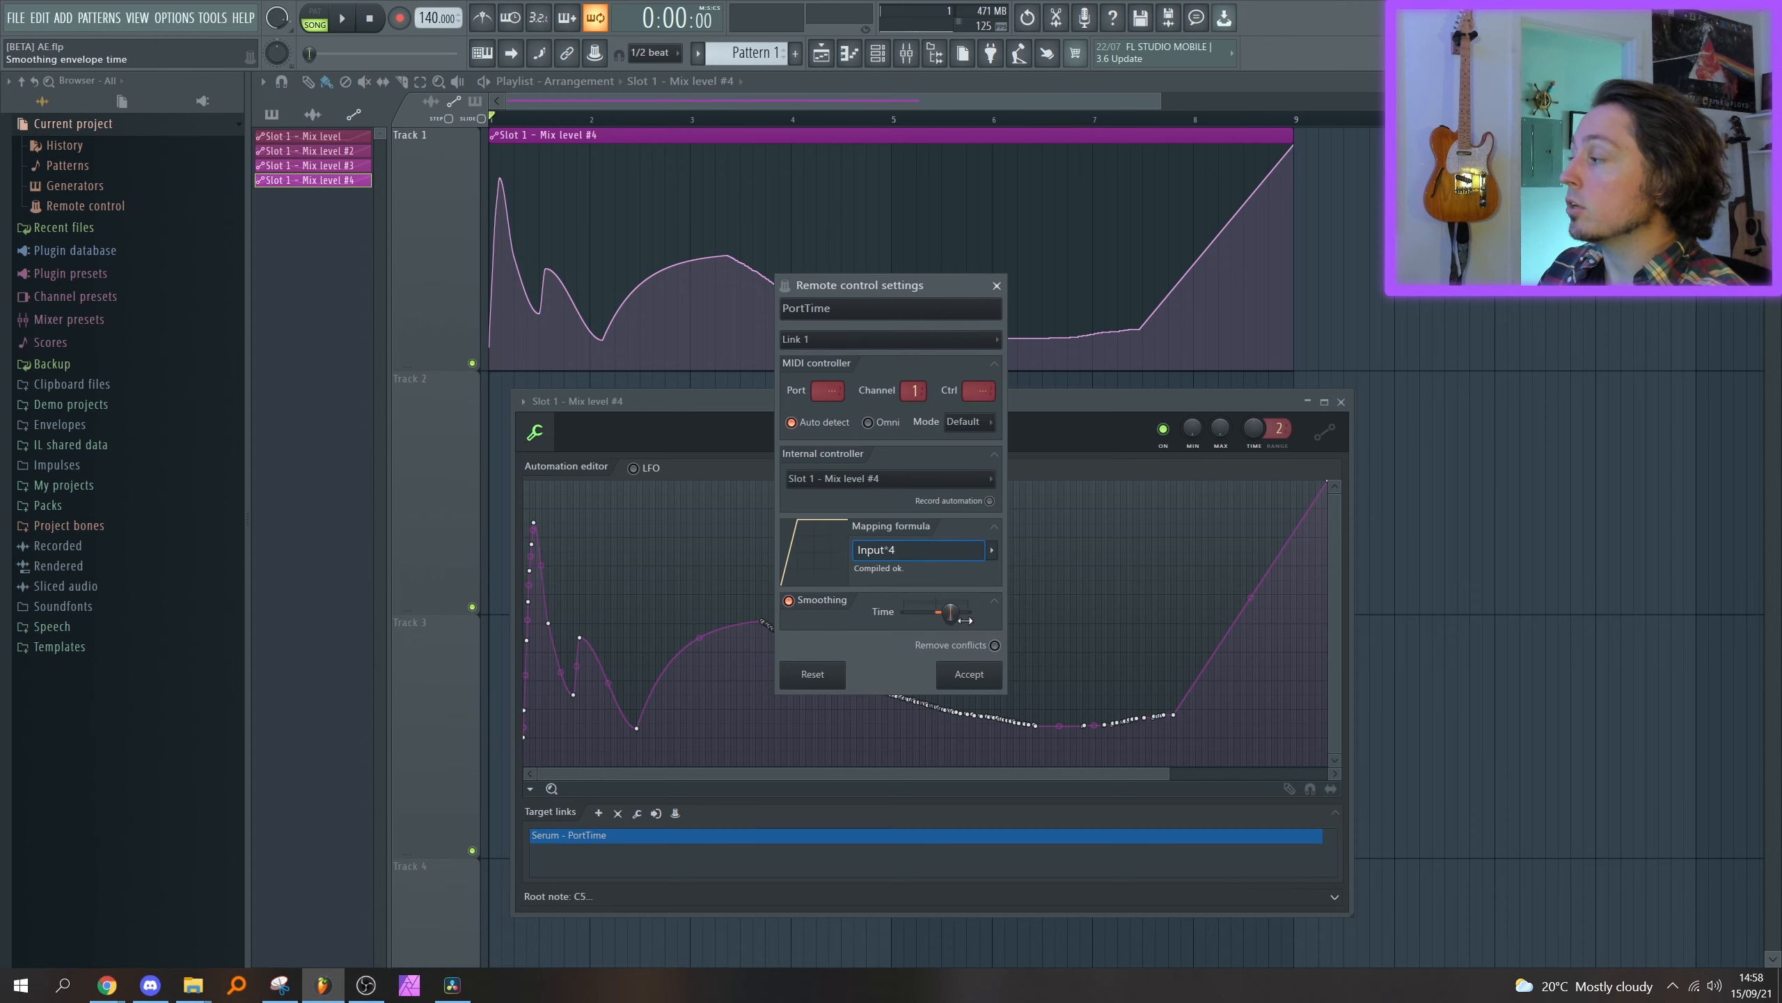
{"action": "mouse_move", "coordinate": [962, 622]}
{"action": "left_mouse_down"}
{"action": "mouse_move", "coordinate": [916, 622]}
{"action": "mouse_move", "coordinate": [972, 622]}
{"action": "left_mouse_up"}
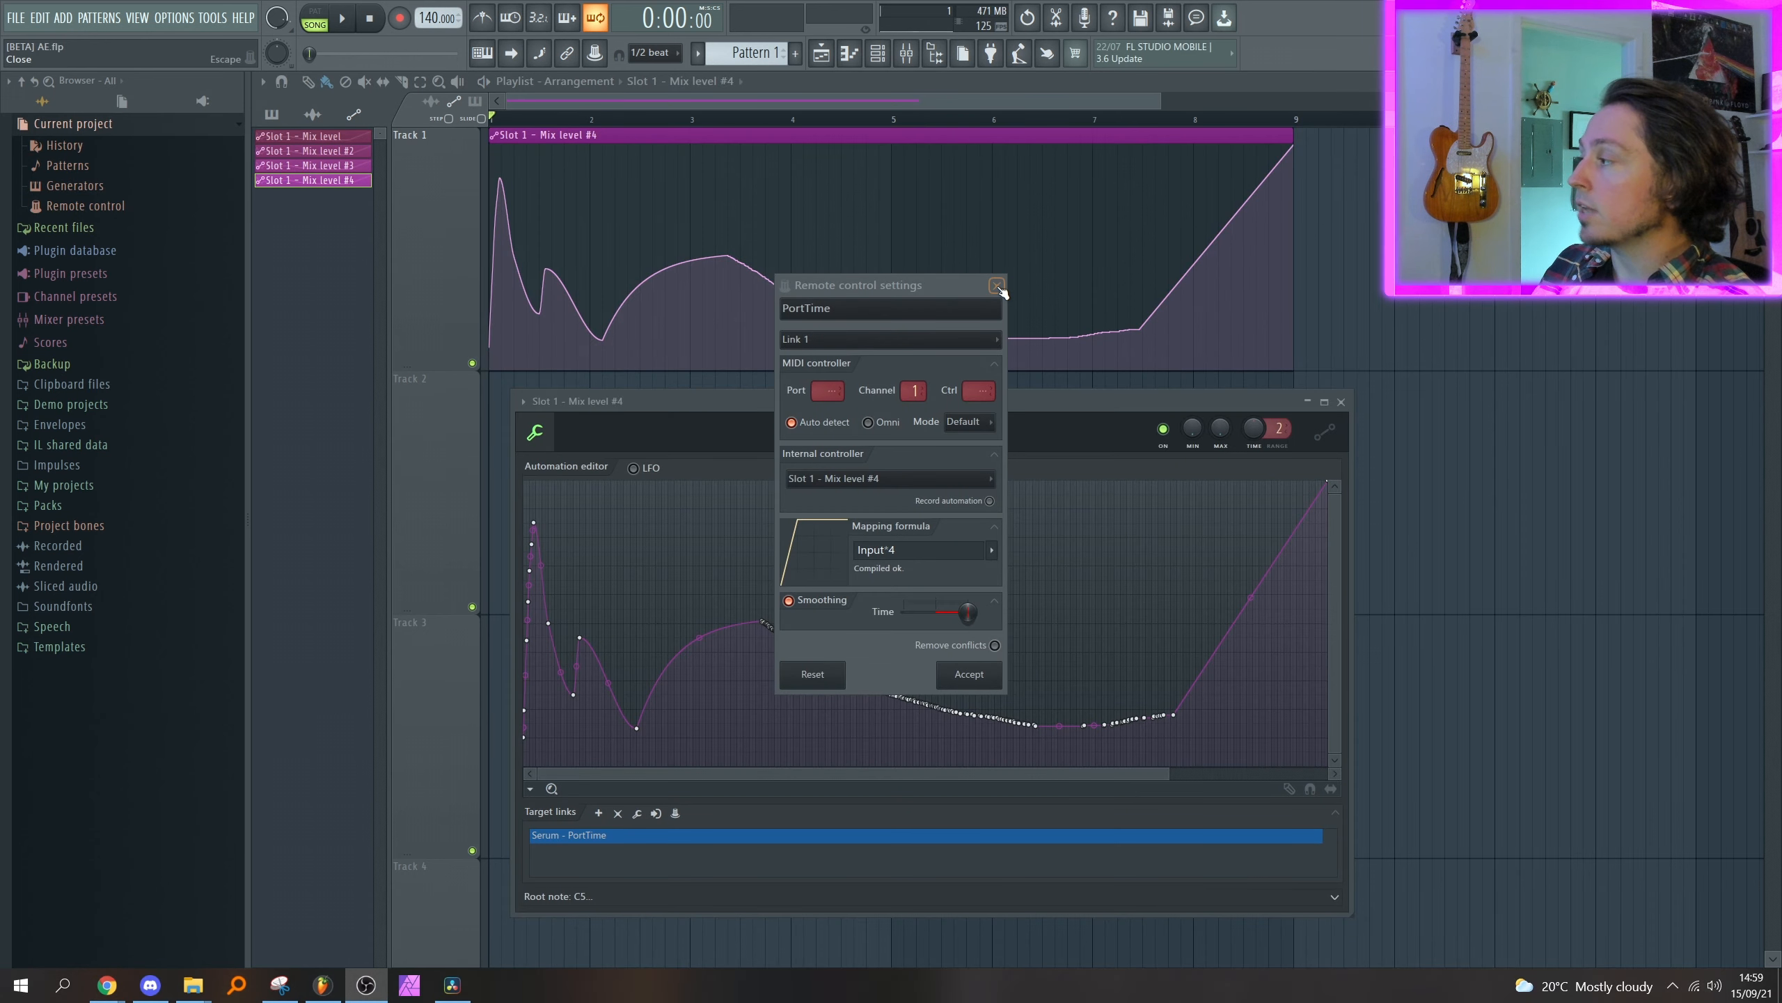
{"action": "left_click", "coordinate": [1000, 287]}
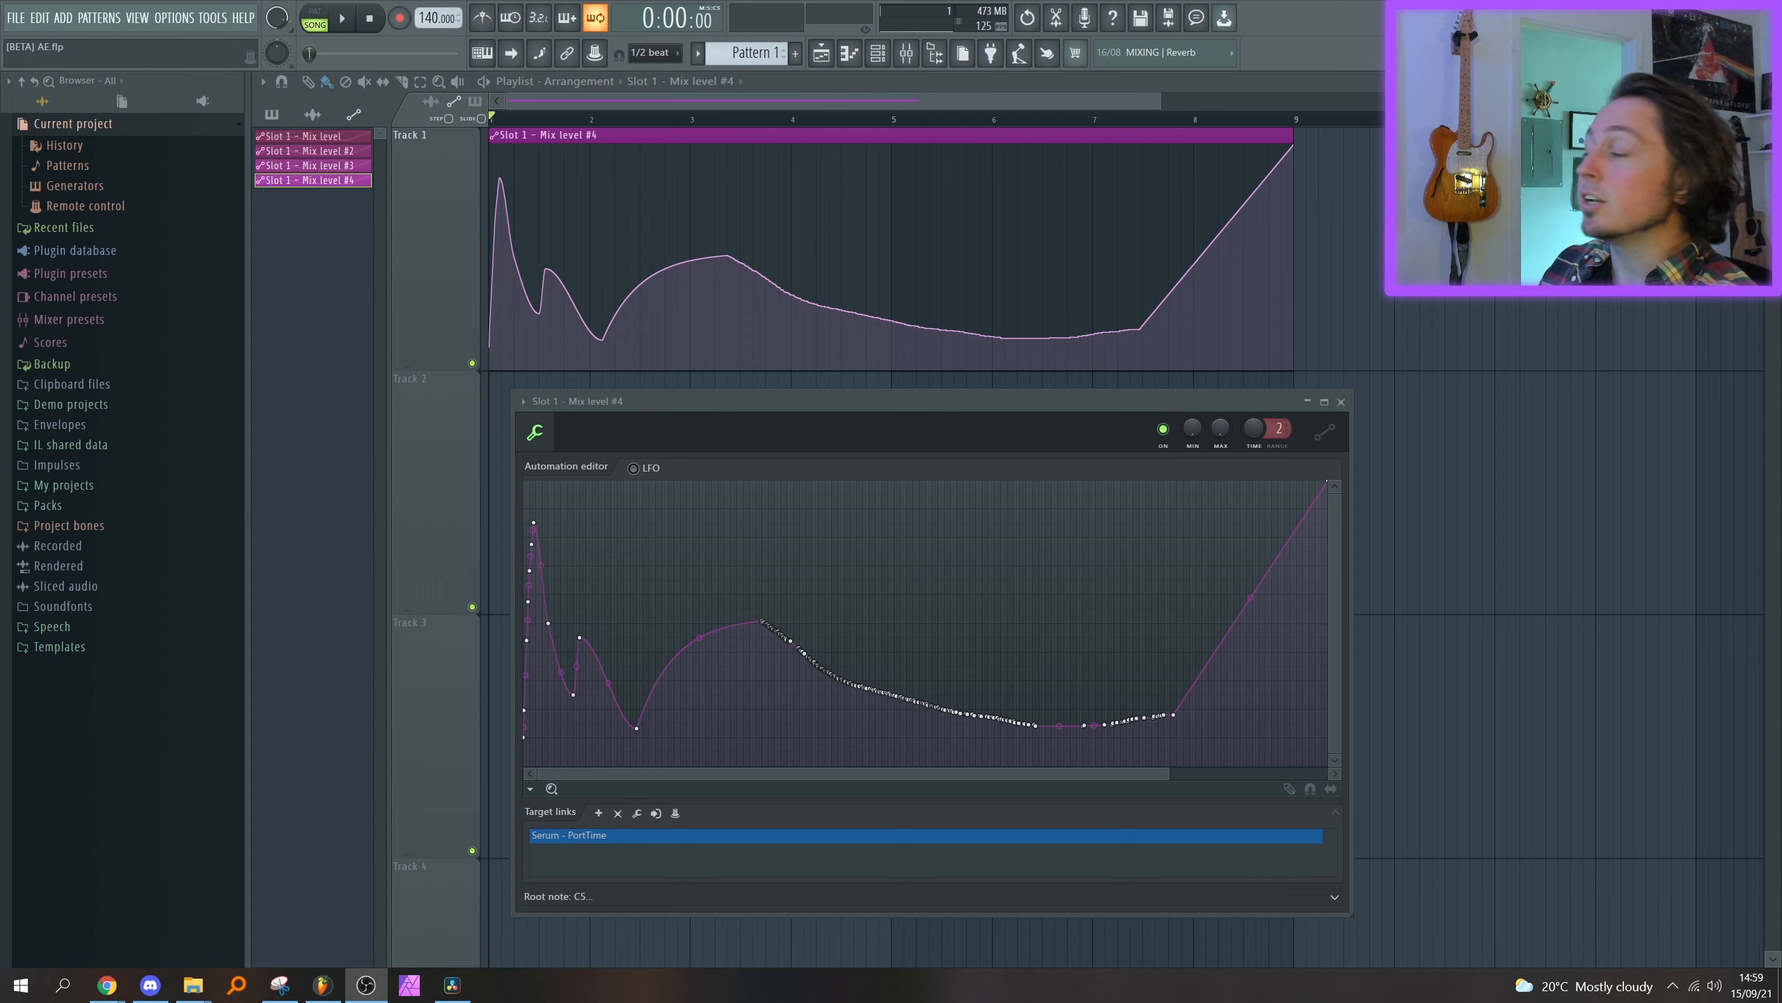
Show and hide the window of the Serum PortTime target and locate its control from the target links.
{"action": "left_click", "coordinate": [657, 814]}
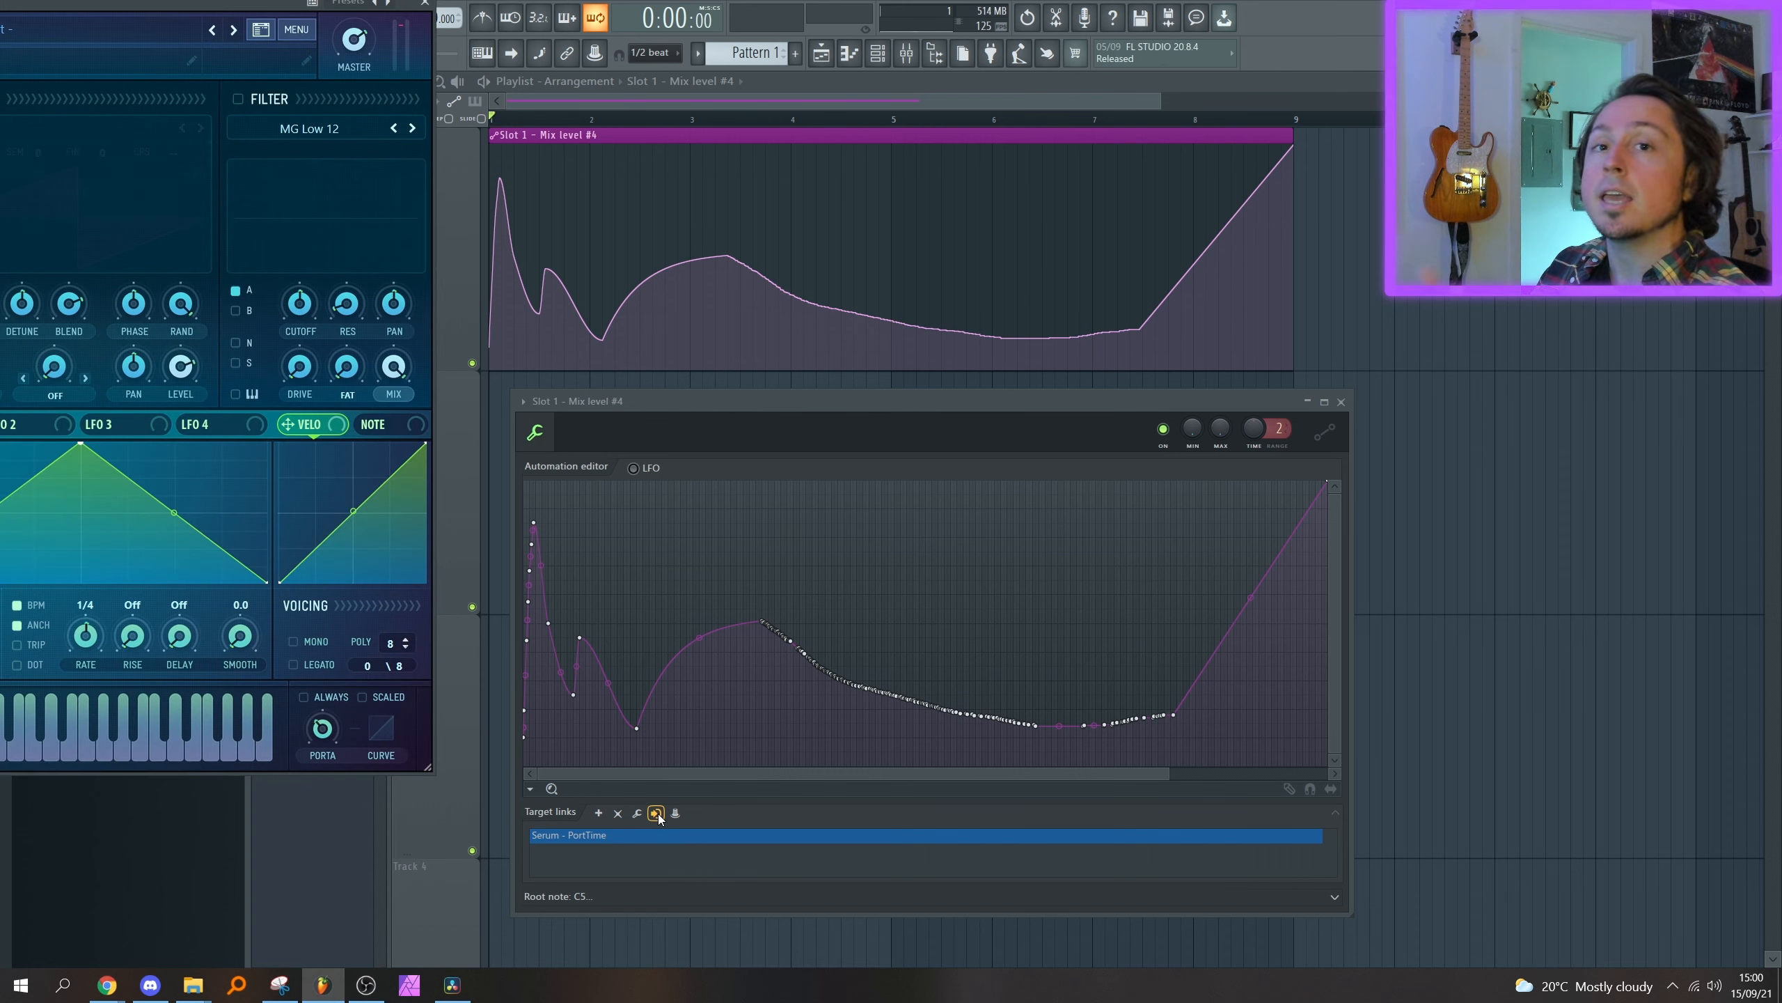
{"action": "left_click", "coordinate": [657, 814]}
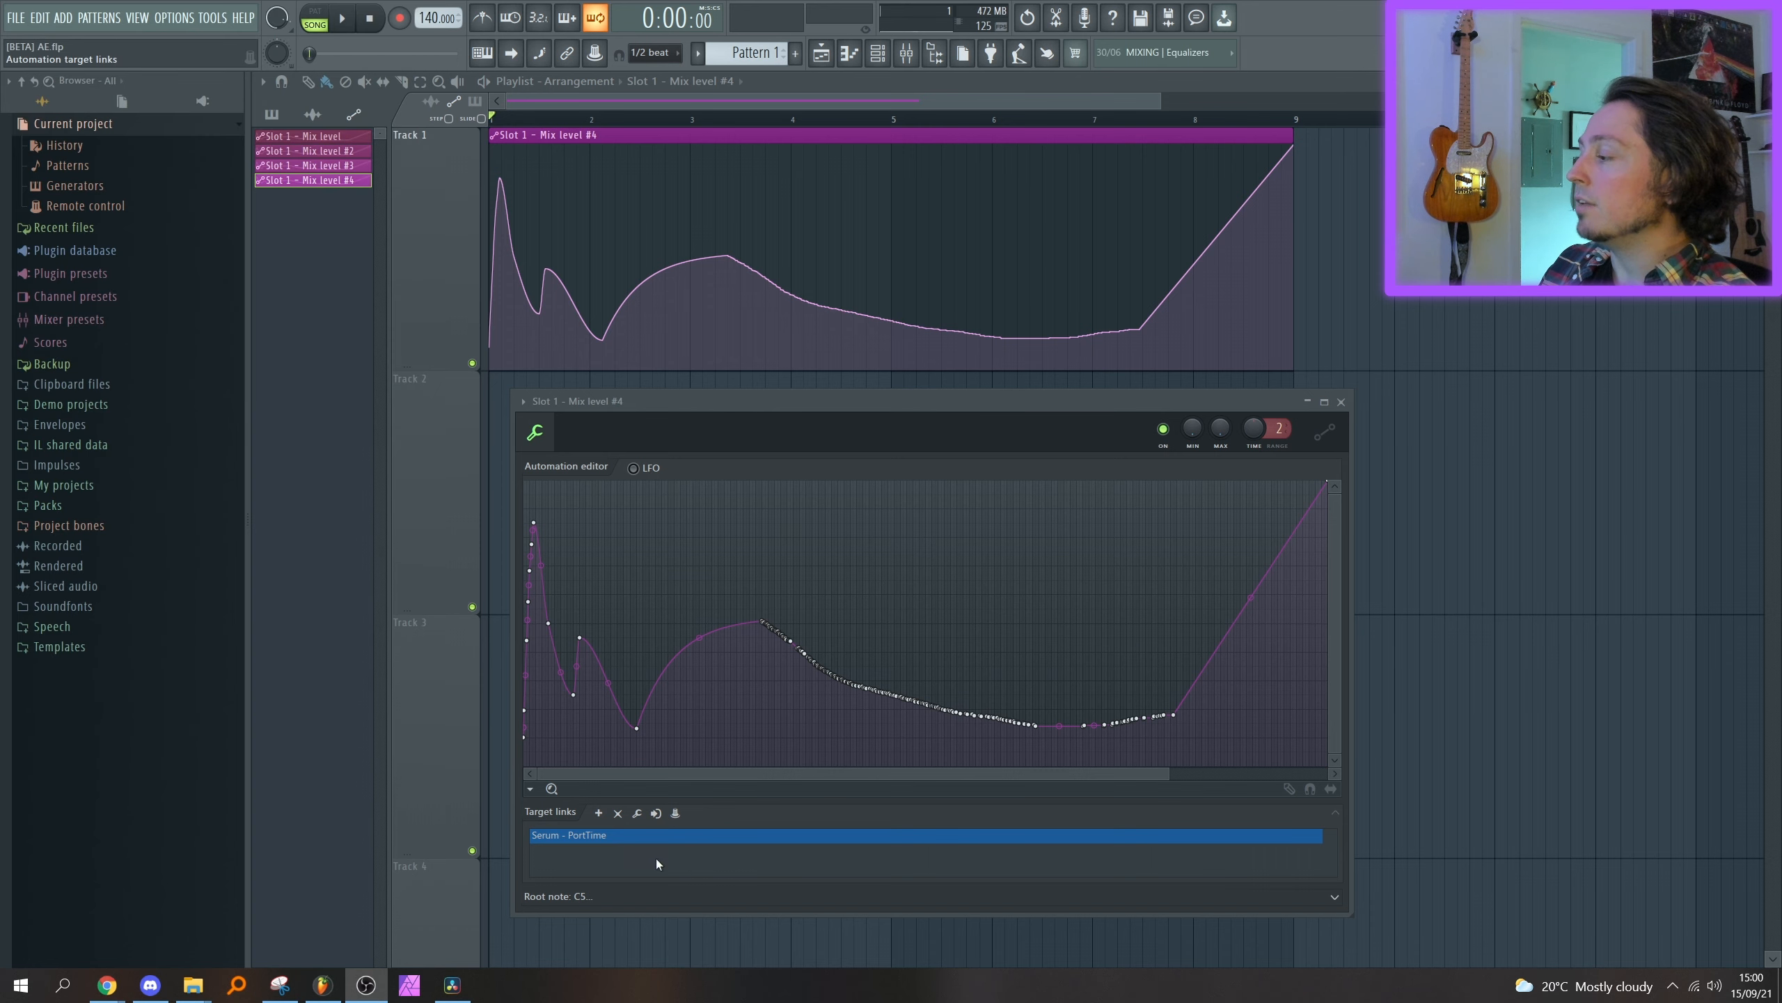
{"action": "left_click", "coordinate": [676, 814]}
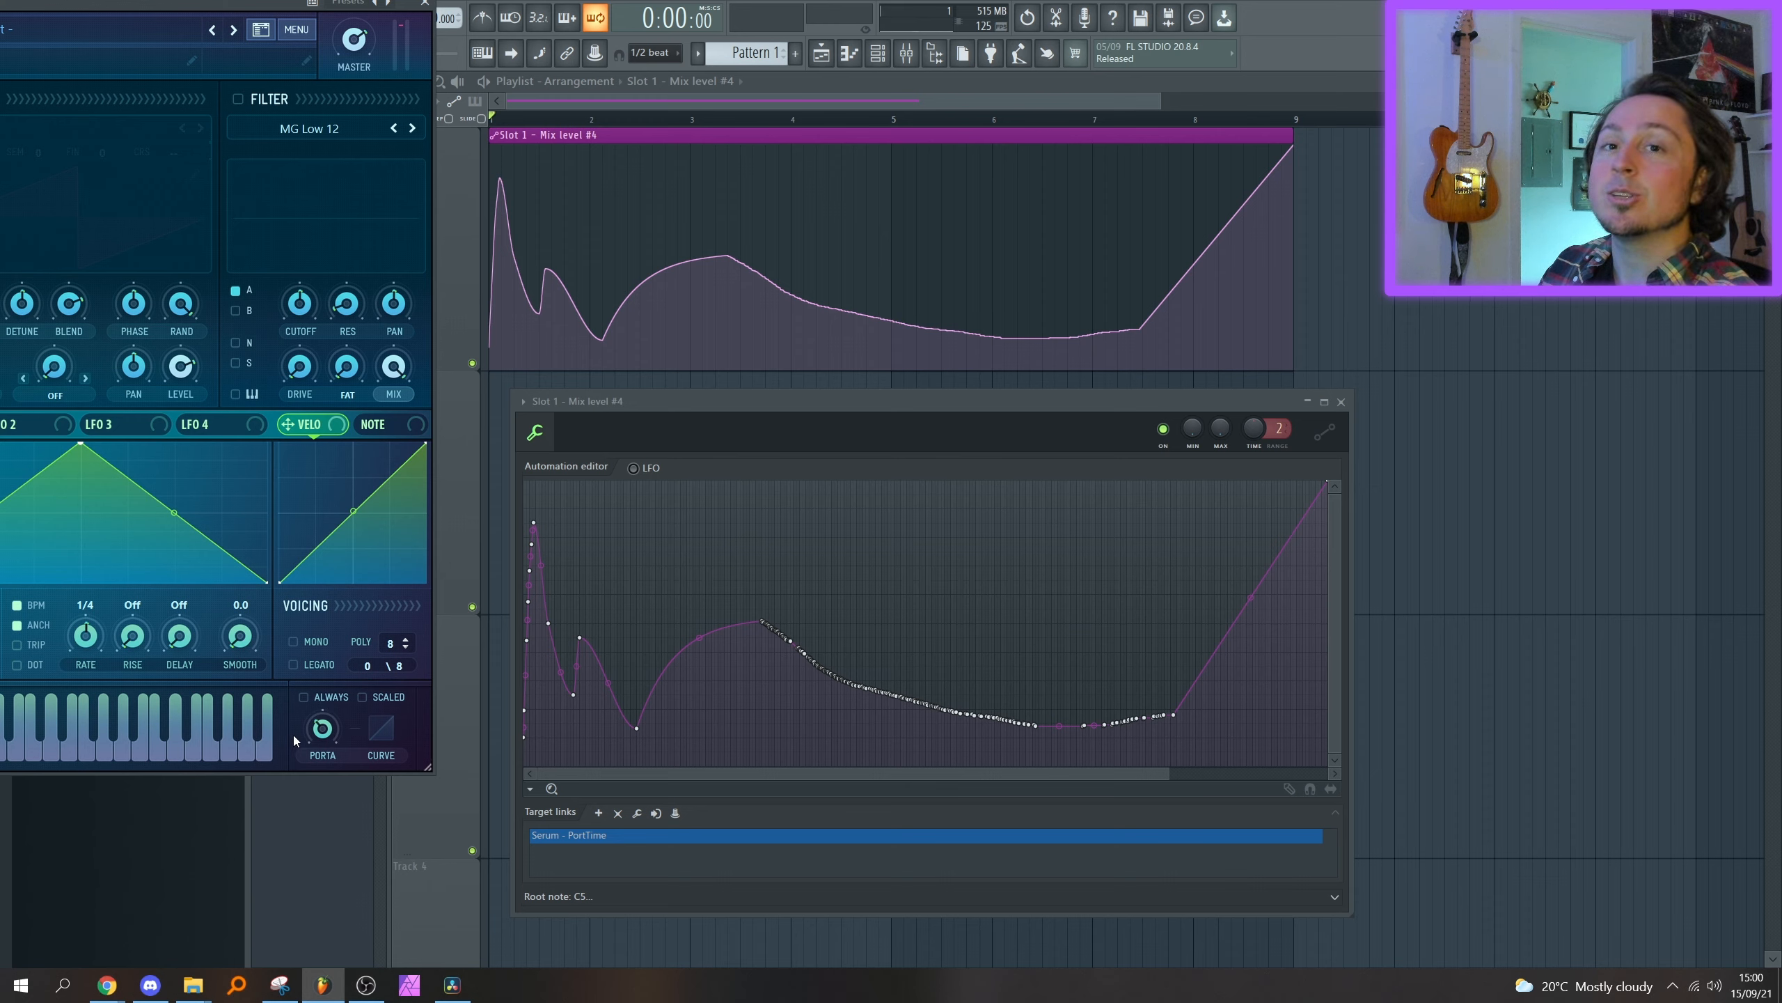
{"action": "left_click", "coordinate": [677, 813]}
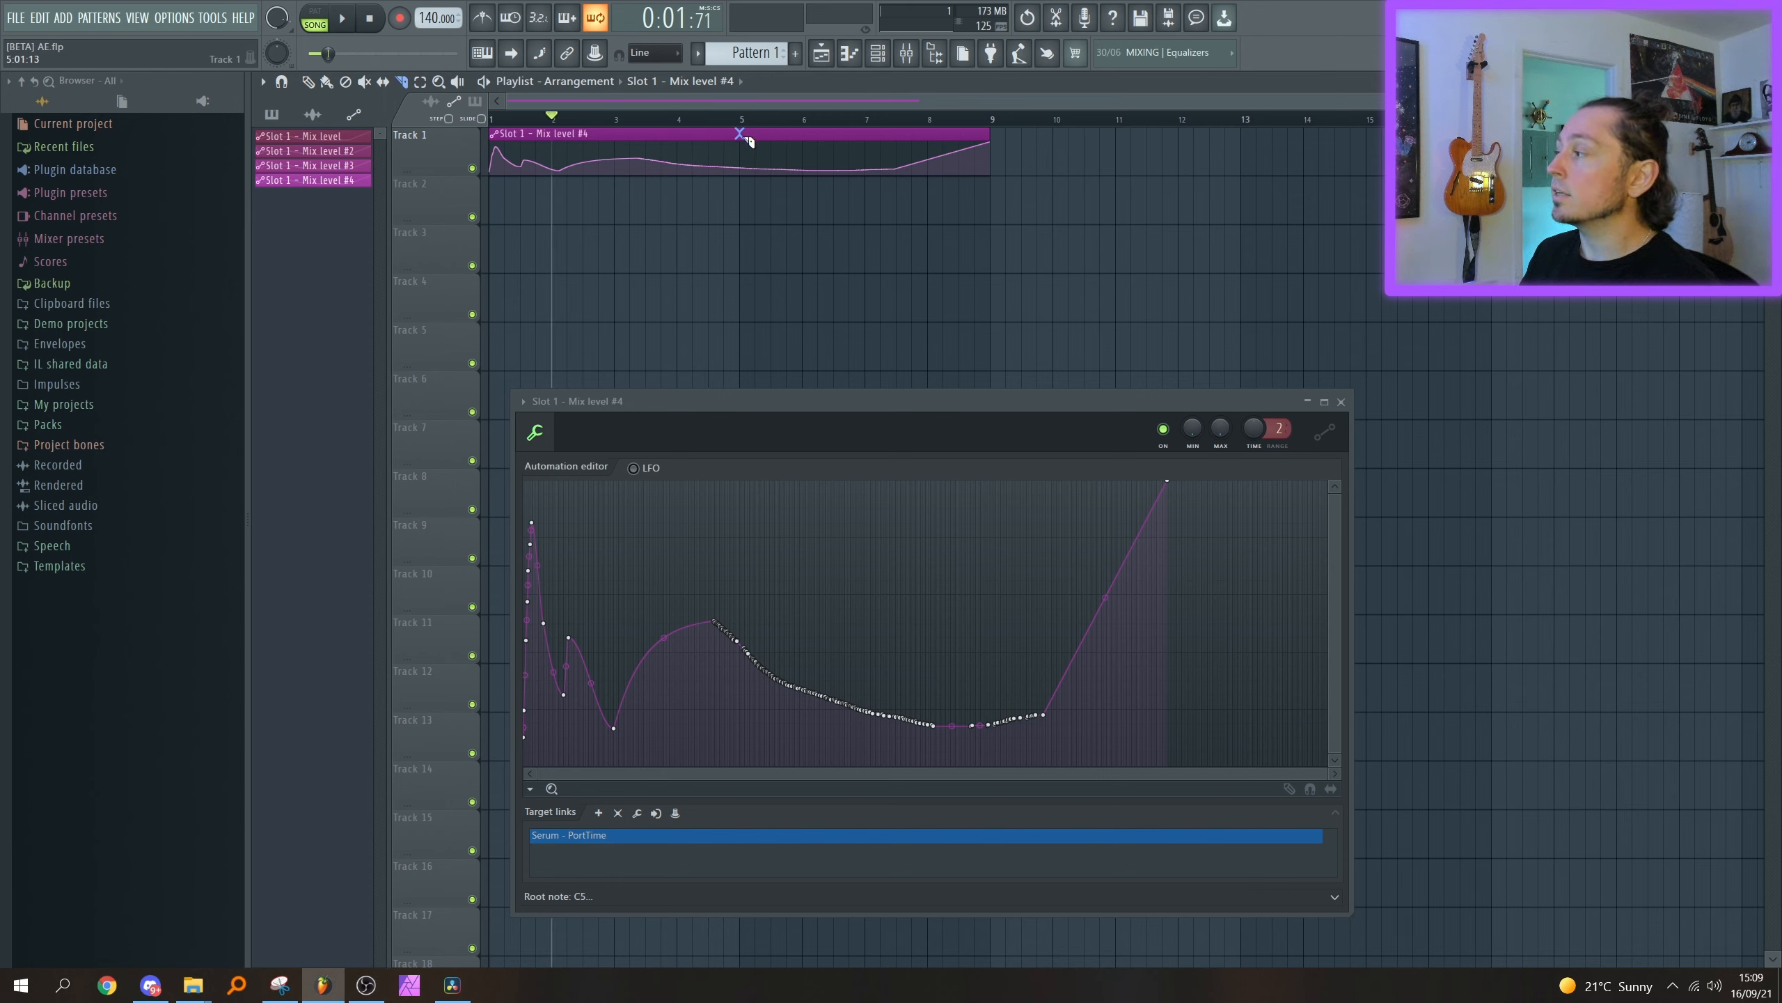
Replace the Track 1 clip's part after bar 5 with a copy of its first four bars and raise the copy's second peak.
{"action": "mouse_move", "coordinate": [749, 141]}
{"action": "left_mouse_down"}
{"action": "mouse_move", "coordinate": [749, 186]}
{"action": "mouse_move", "coordinate": [947, 135]}
{"action": "left_mouse_up"}
{"action": "key", "text": "p"}
{"action": "right_click", "coordinate": [786, 155]}
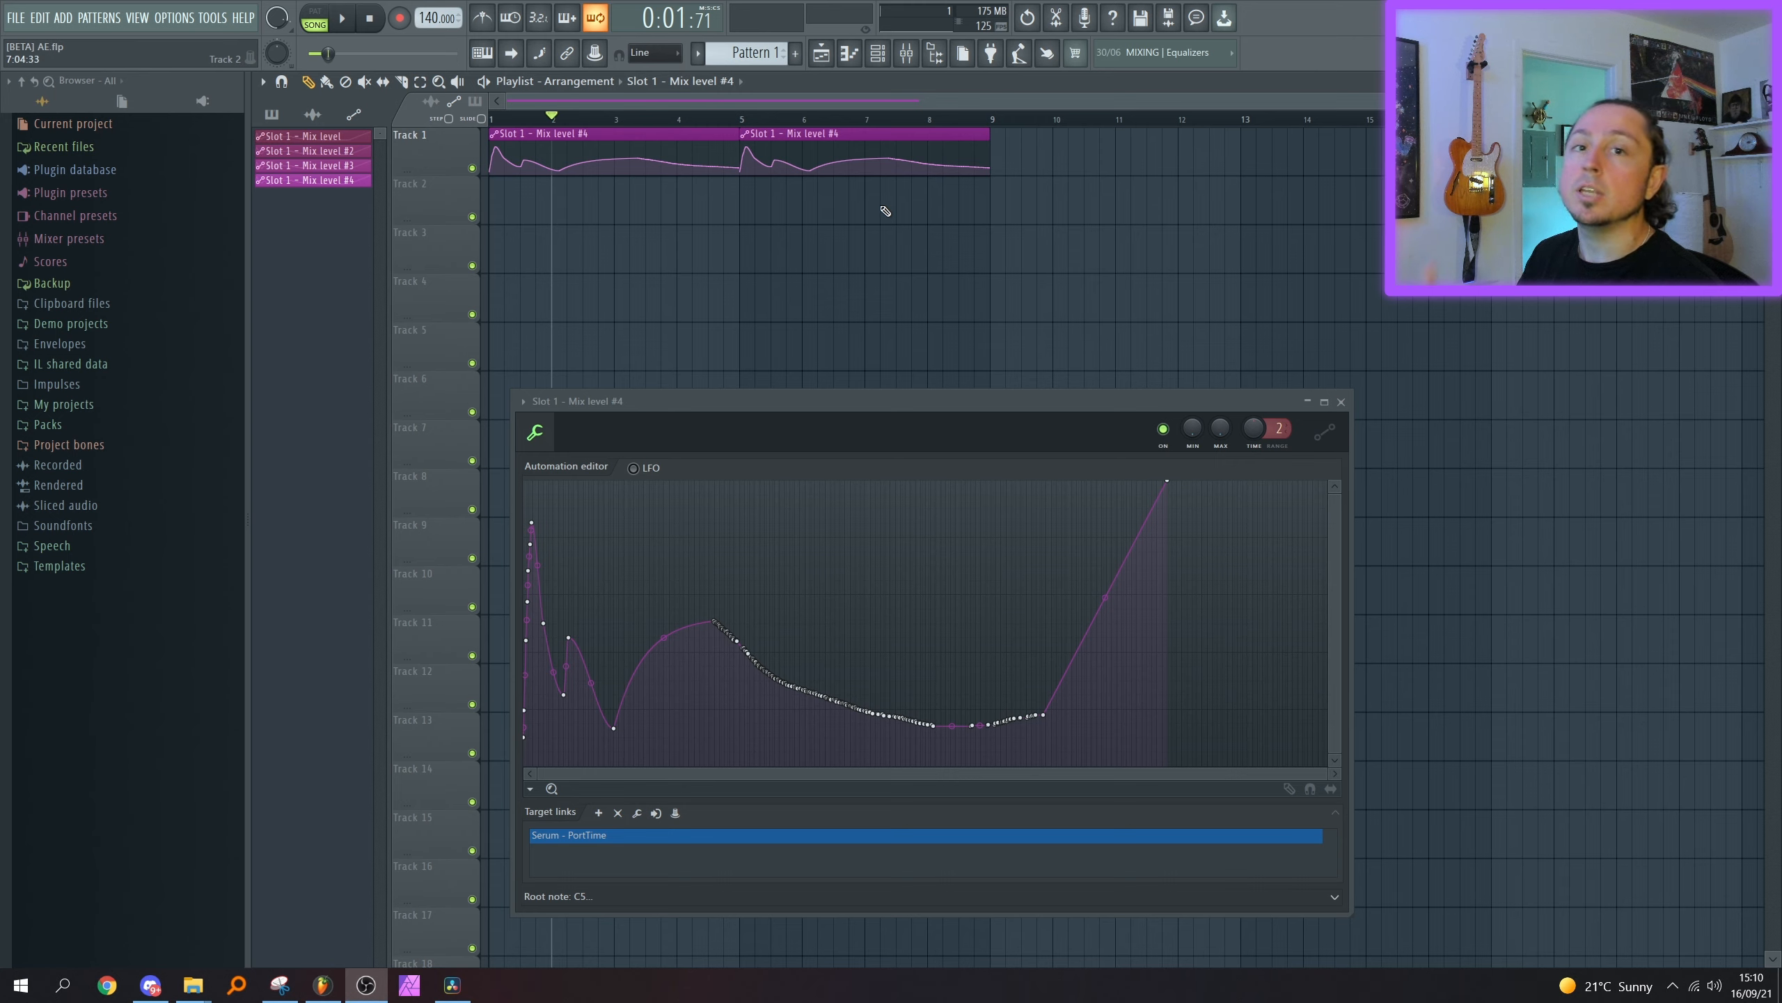
{"action": "left_click_drag", "start_coordinate": [772, 163], "coordinate": [779, 150]}
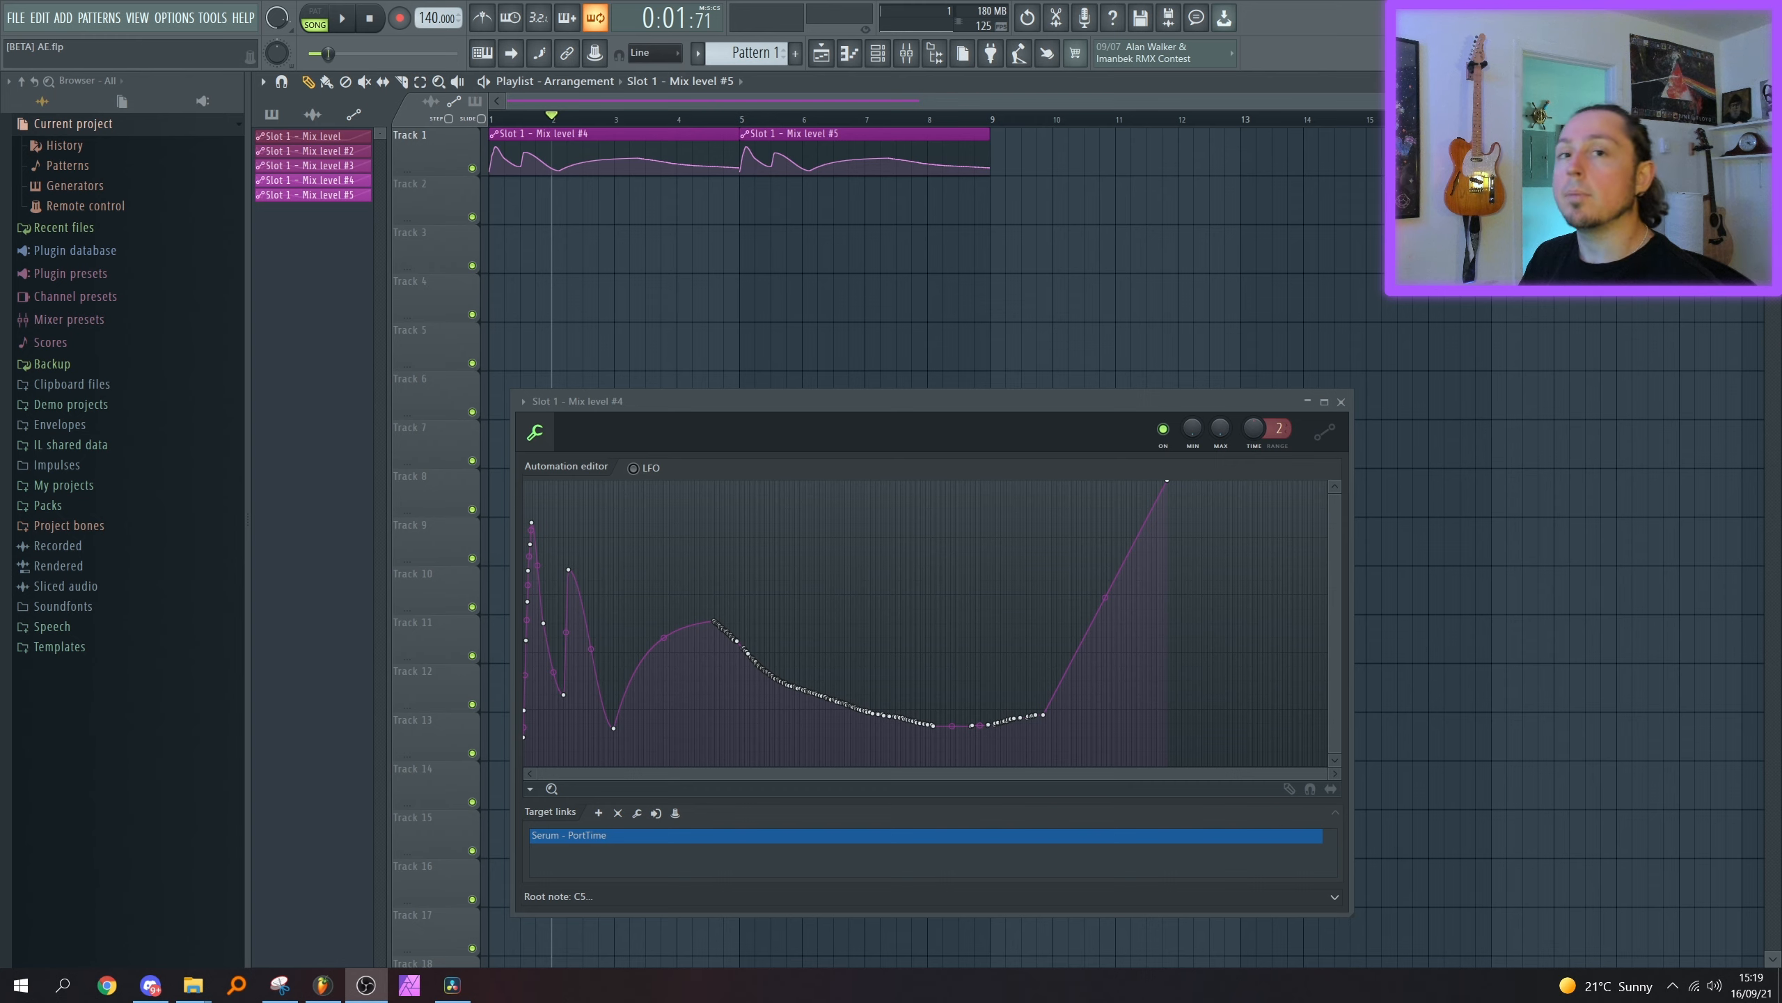
Make the second clip on Track 1 unique and reposition its second peak.
{"action": "left_click", "coordinate": [749, 138]}
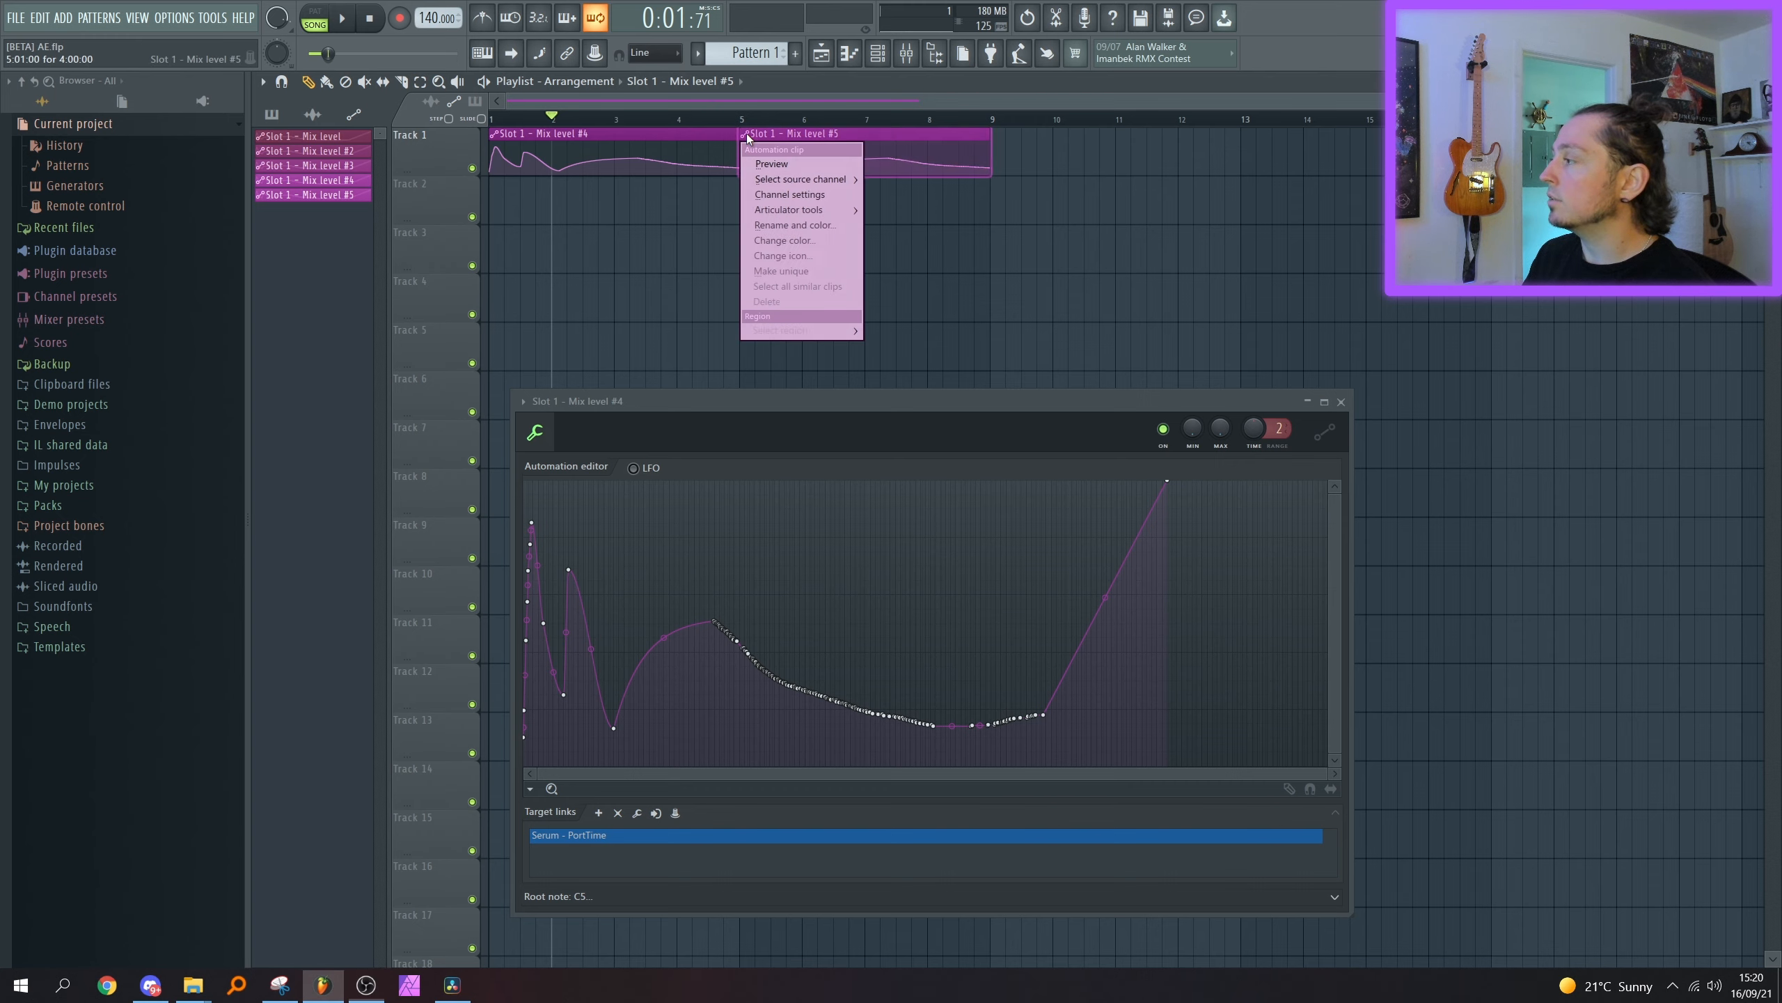
{"action": "left_click", "coordinate": [793, 272]}
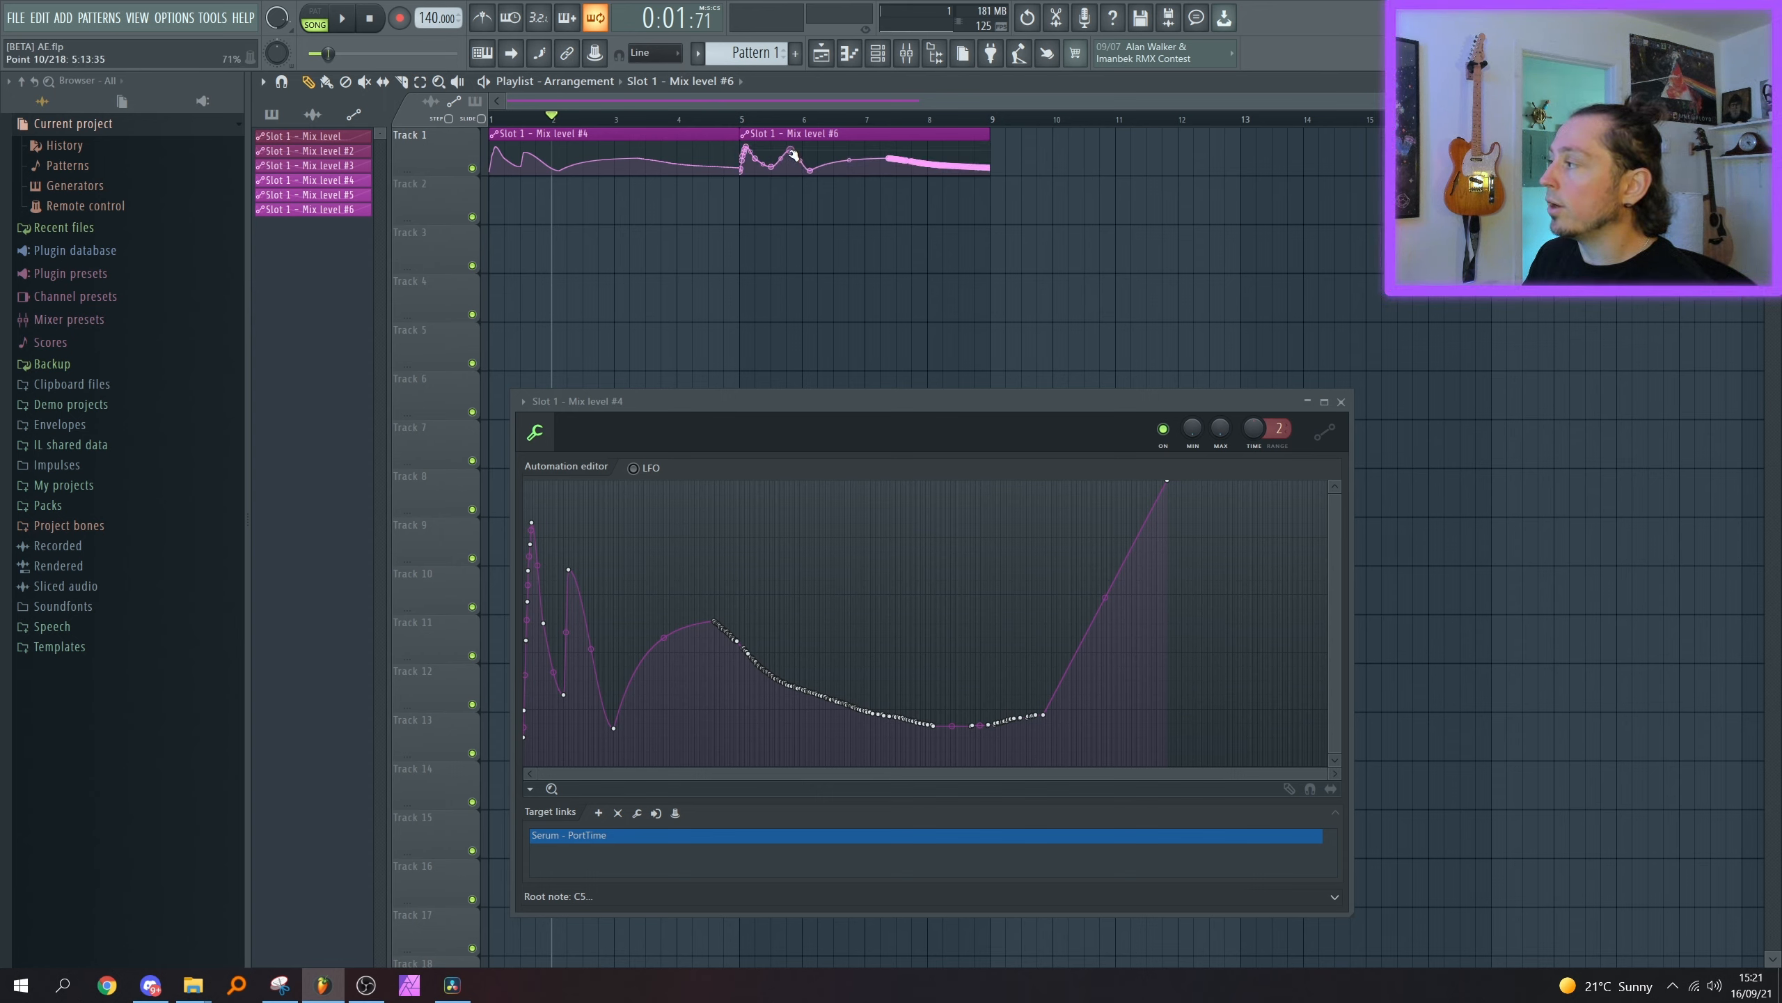
{"action": "left_click_drag", "start_coordinate": [798, 165], "coordinate": [782, 158]}
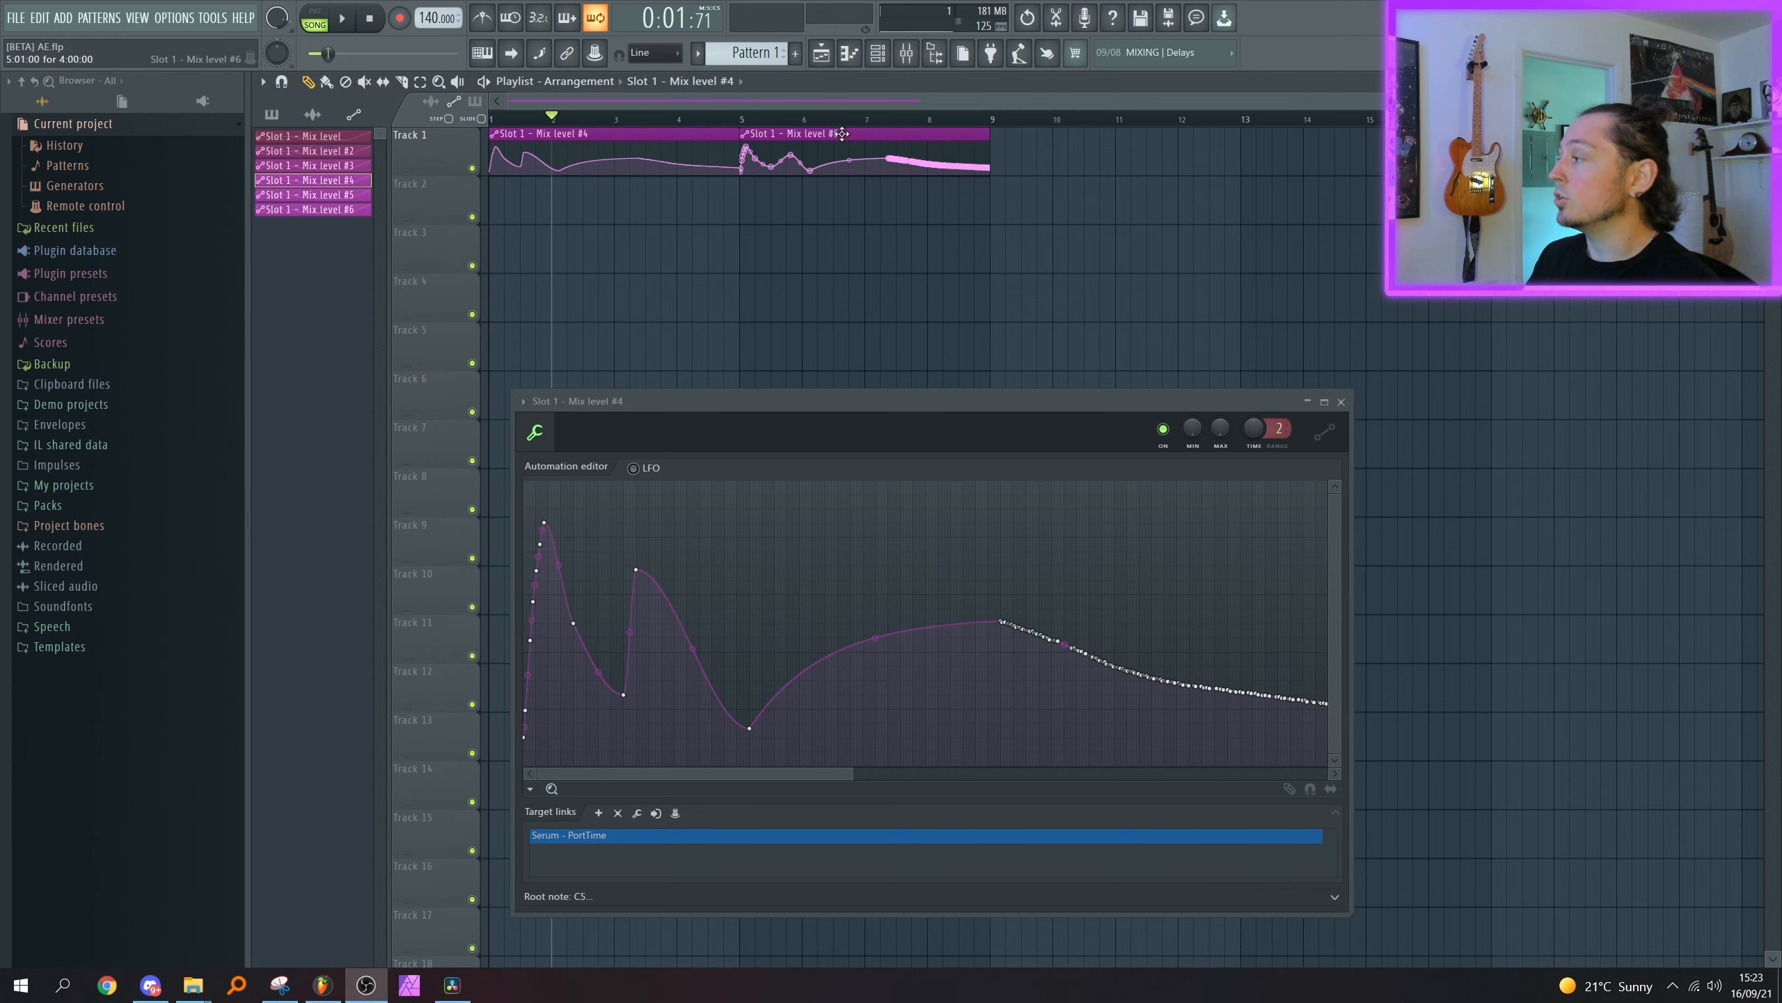
{"action": "double_click", "coordinate": [821, 132]}
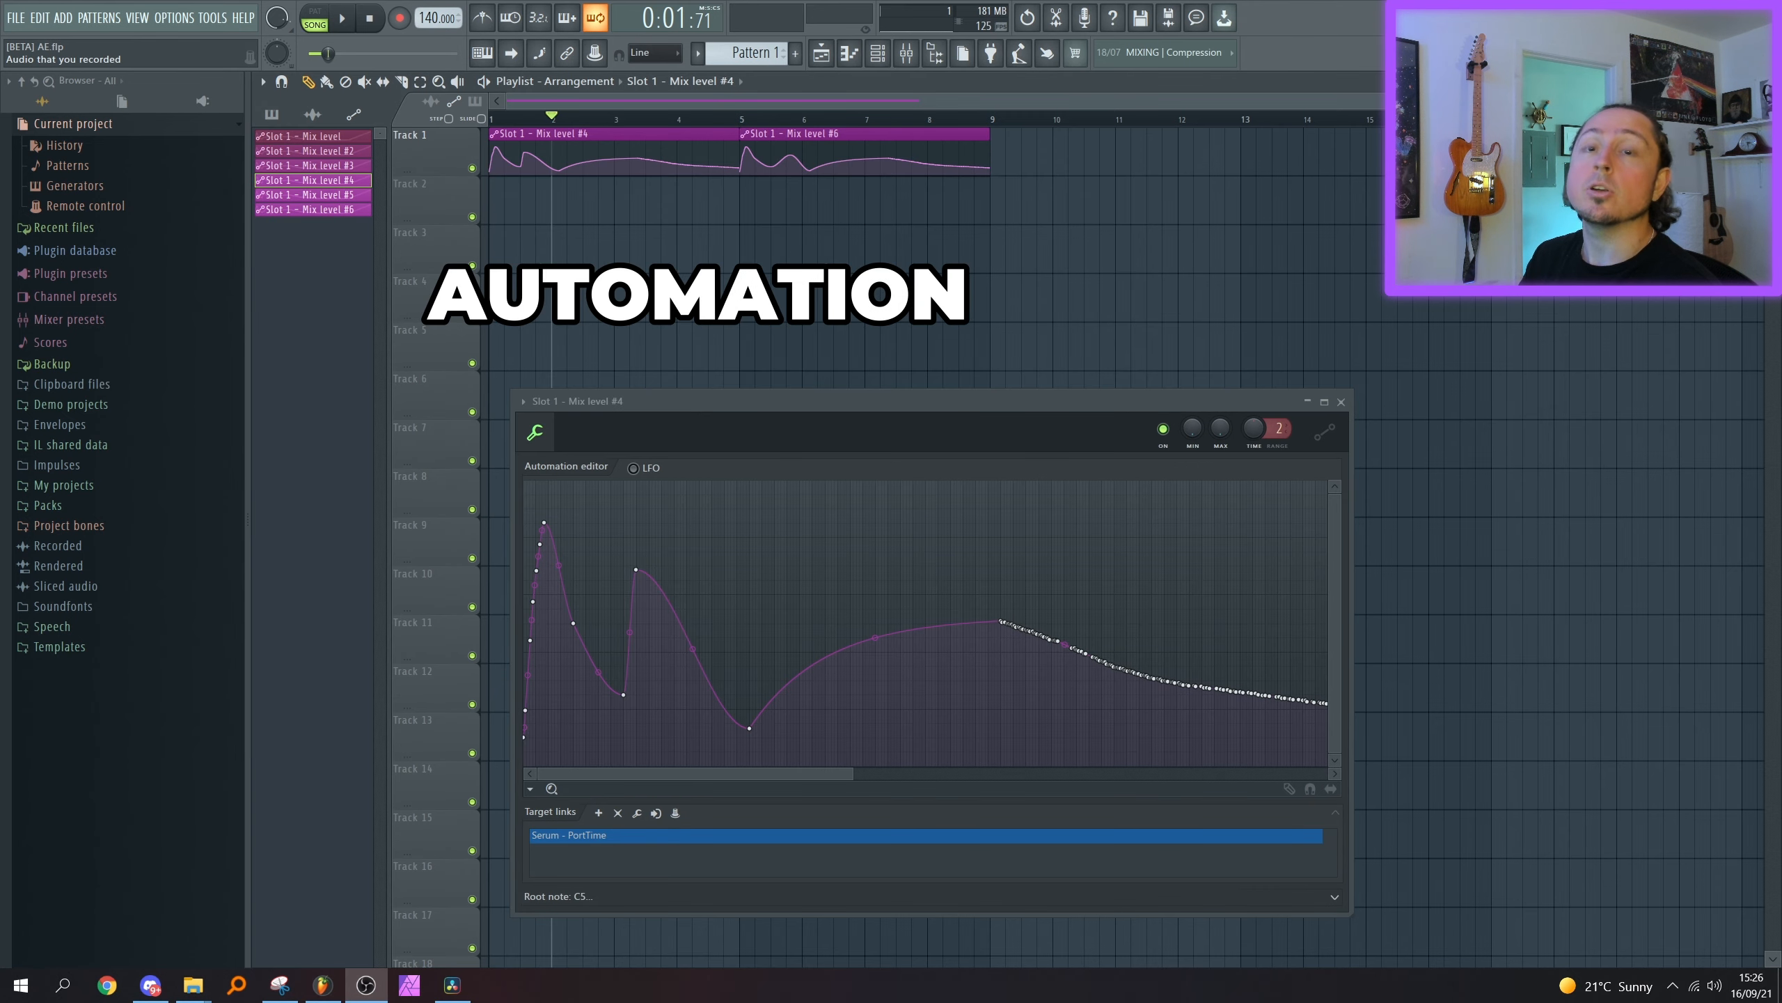
Select the Mix level #4 and #6 clips on Track 1 and try to merge them.
{"action": "left_click_drag", "start_coordinate": [1050, 149], "coordinate": [631, 164]}
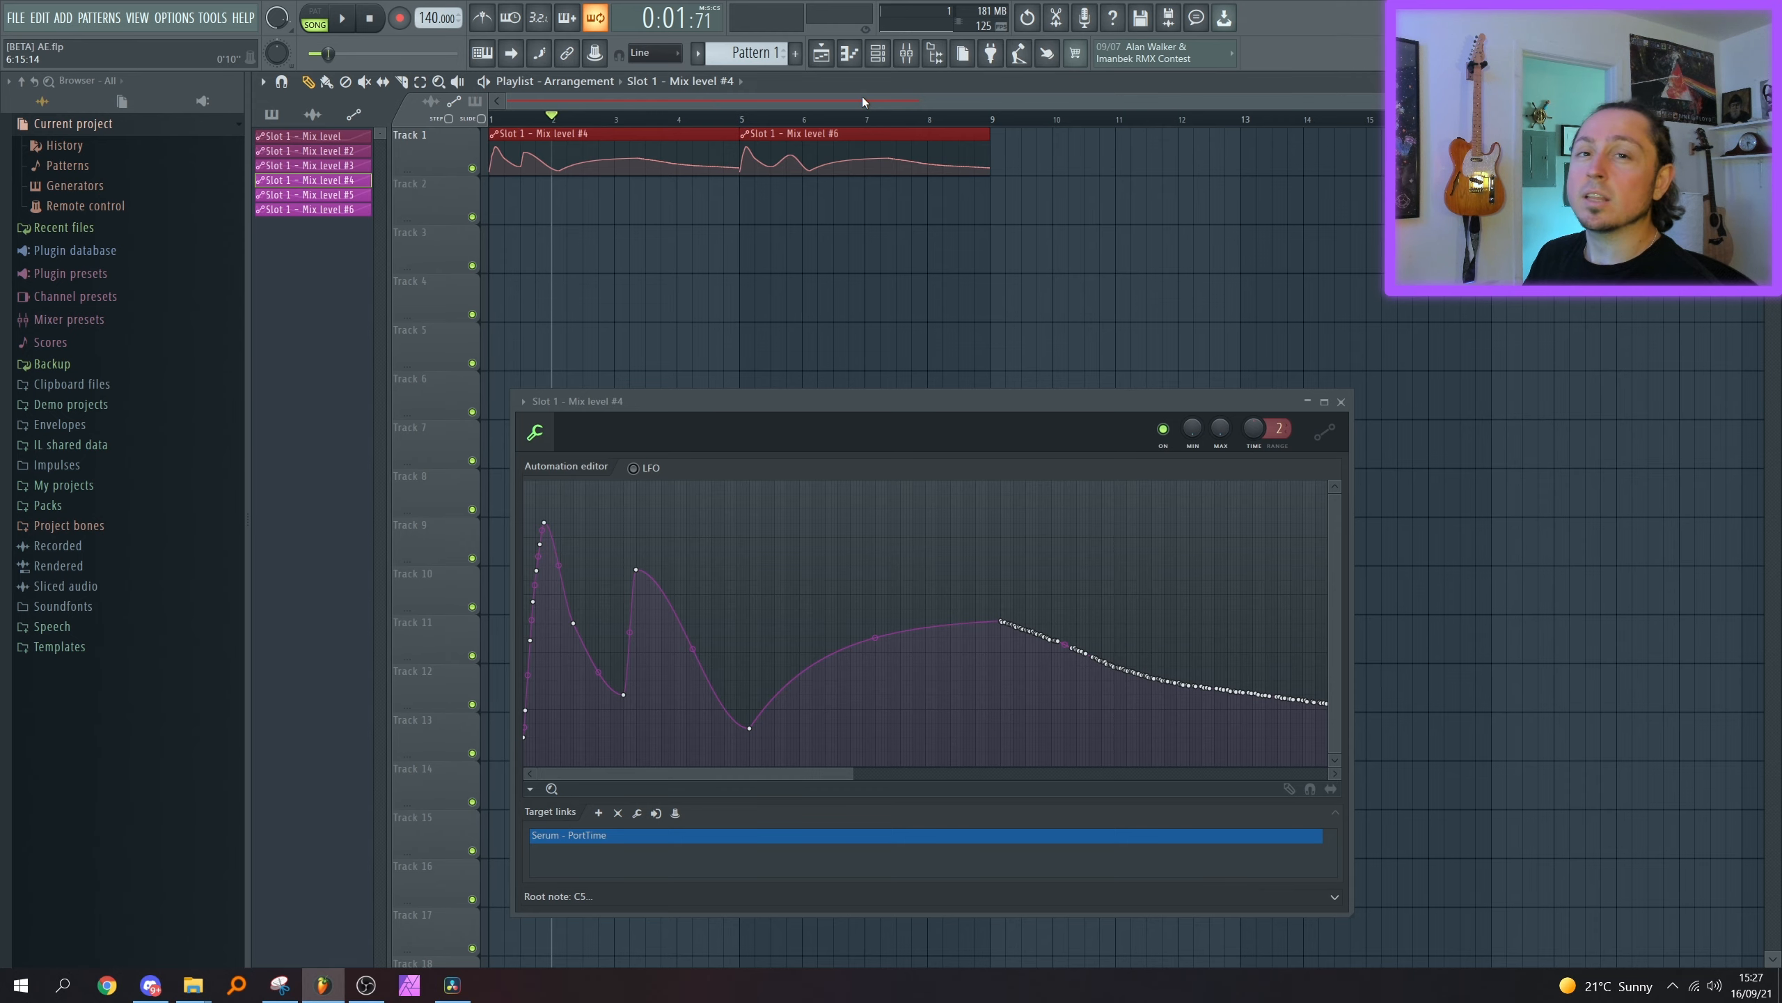
{"action": "key", "text": "ctrl+g"}
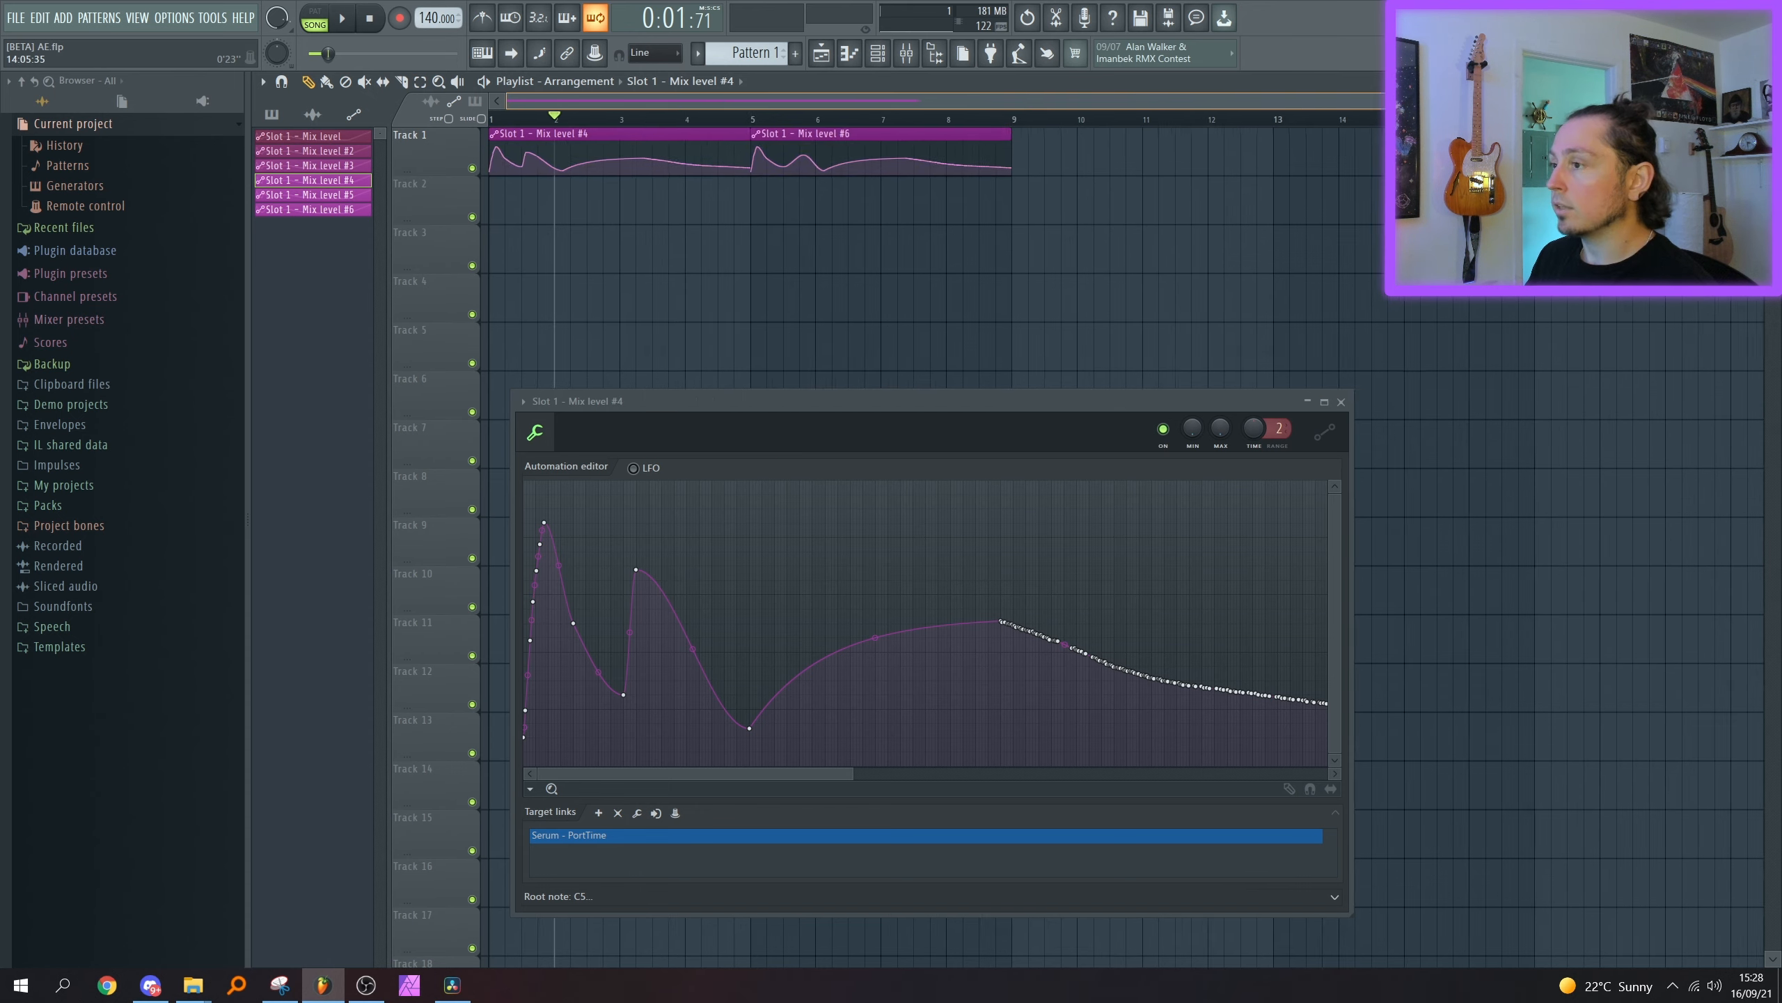
Examine the join between the two clips at bar 5 and the end of the second clip at bar 9.
{"action": "scroll", "coordinate": [1126, 133], "scroll_direction": "up", "scroll_amount": 3}
{"action": "scroll", "coordinate": [924, 151], "scroll_direction": "up", "scroll_amount": 6}
{"action": "scroll", "coordinate": [931, 188], "scroll_direction": "up", "scroll_amount": 4}
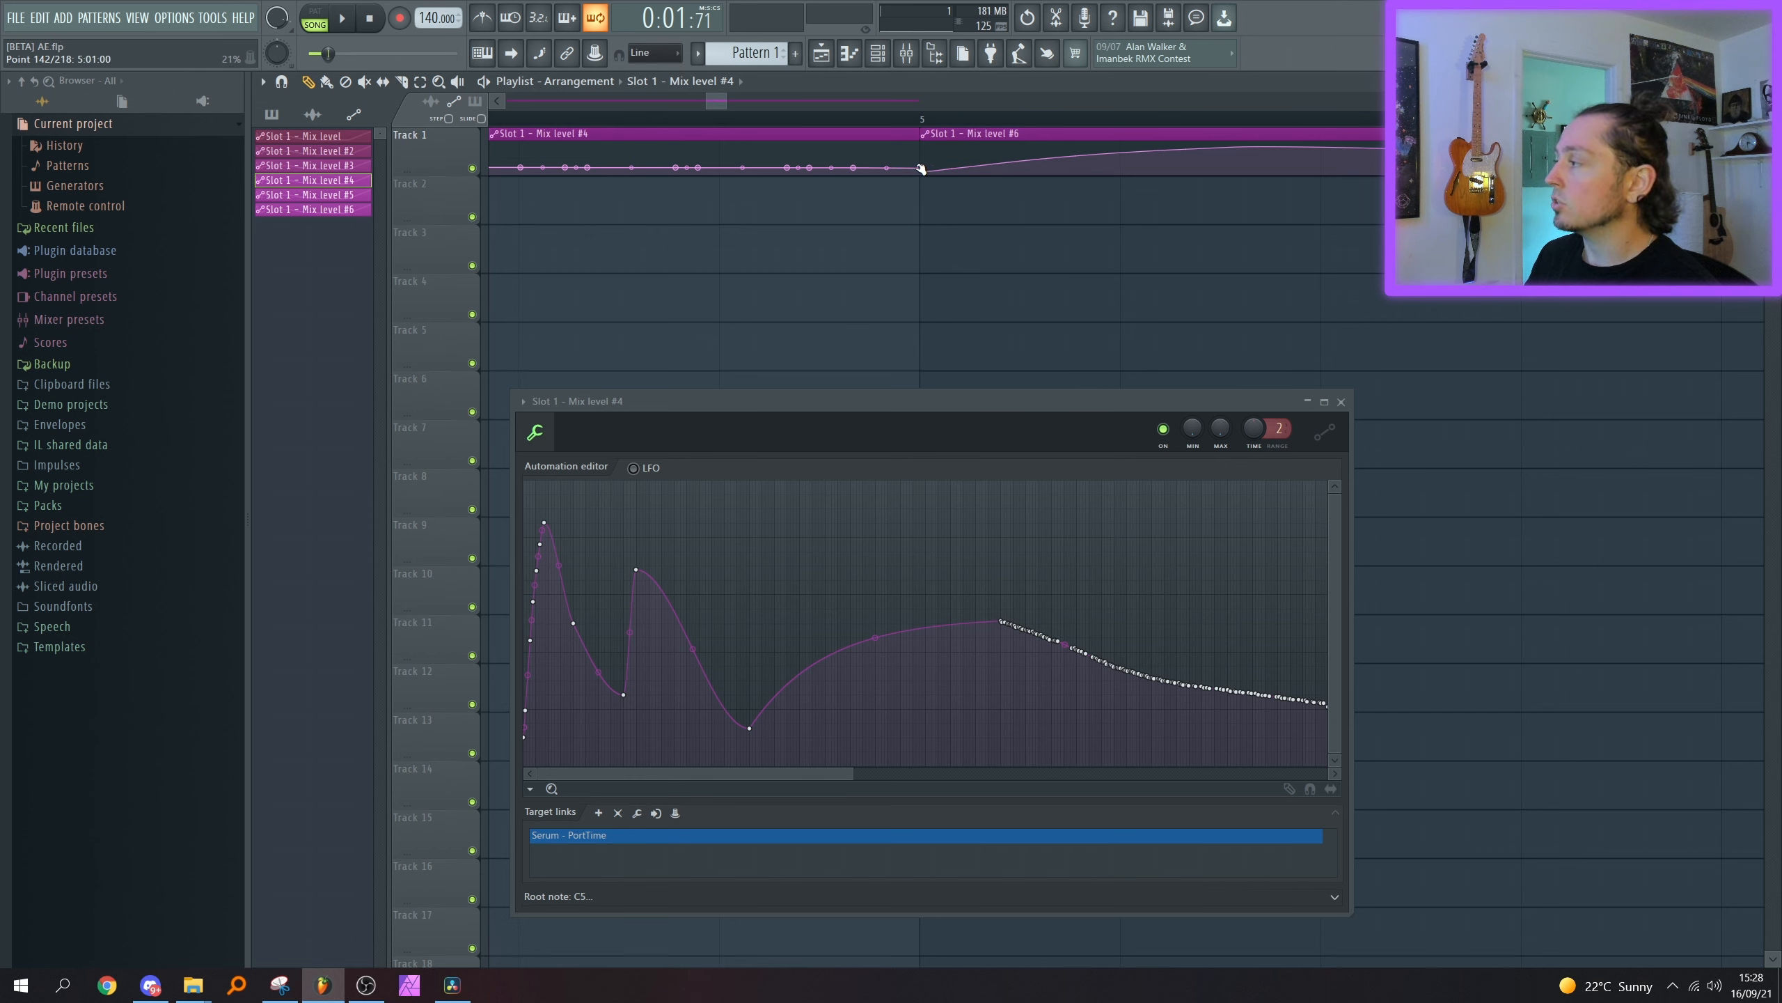
{"action": "left_click_drag", "start_coordinate": [1241, 211], "coordinate": [836, 165]}
{"action": "key", "text": "ctrl+g"}
{"action": "left_click", "coordinate": [1087, 557]}
{"action": "scroll", "coordinate": [982, 168], "scroll_direction": "right", "scroll_amount": 4}
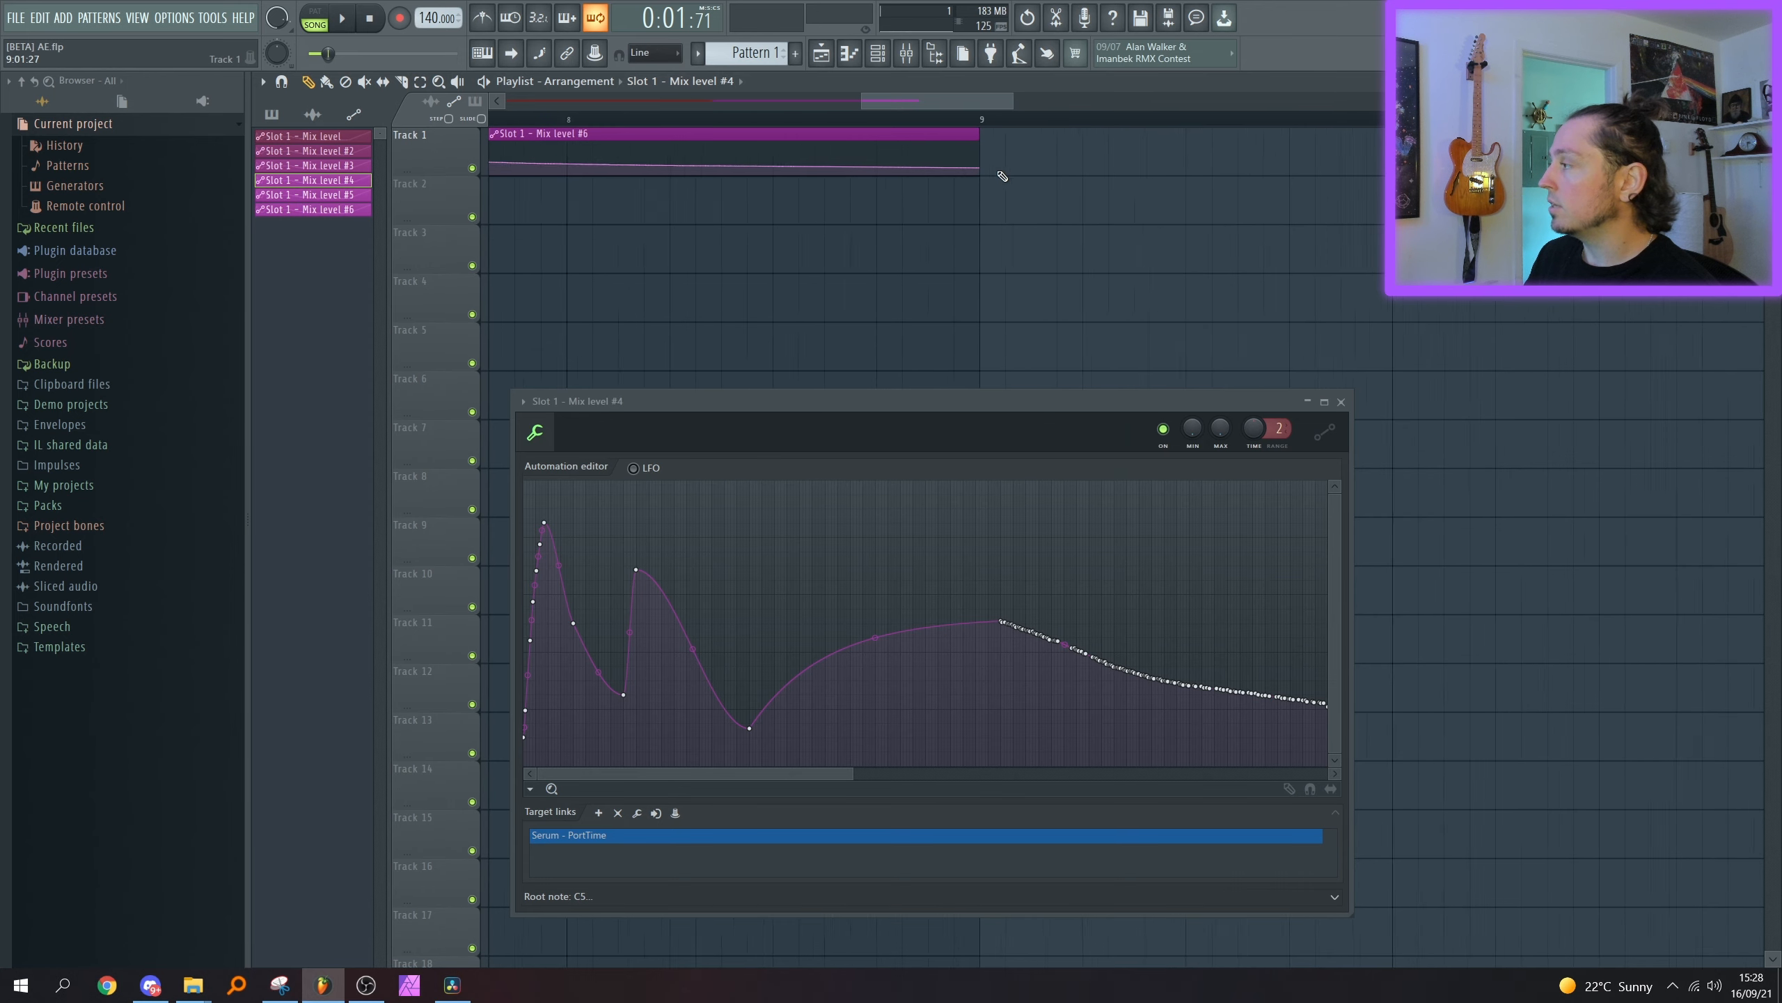
{"action": "scroll", "coordinate": [952, 175], "scroll_direction": "up", "scroll_amount": 1}
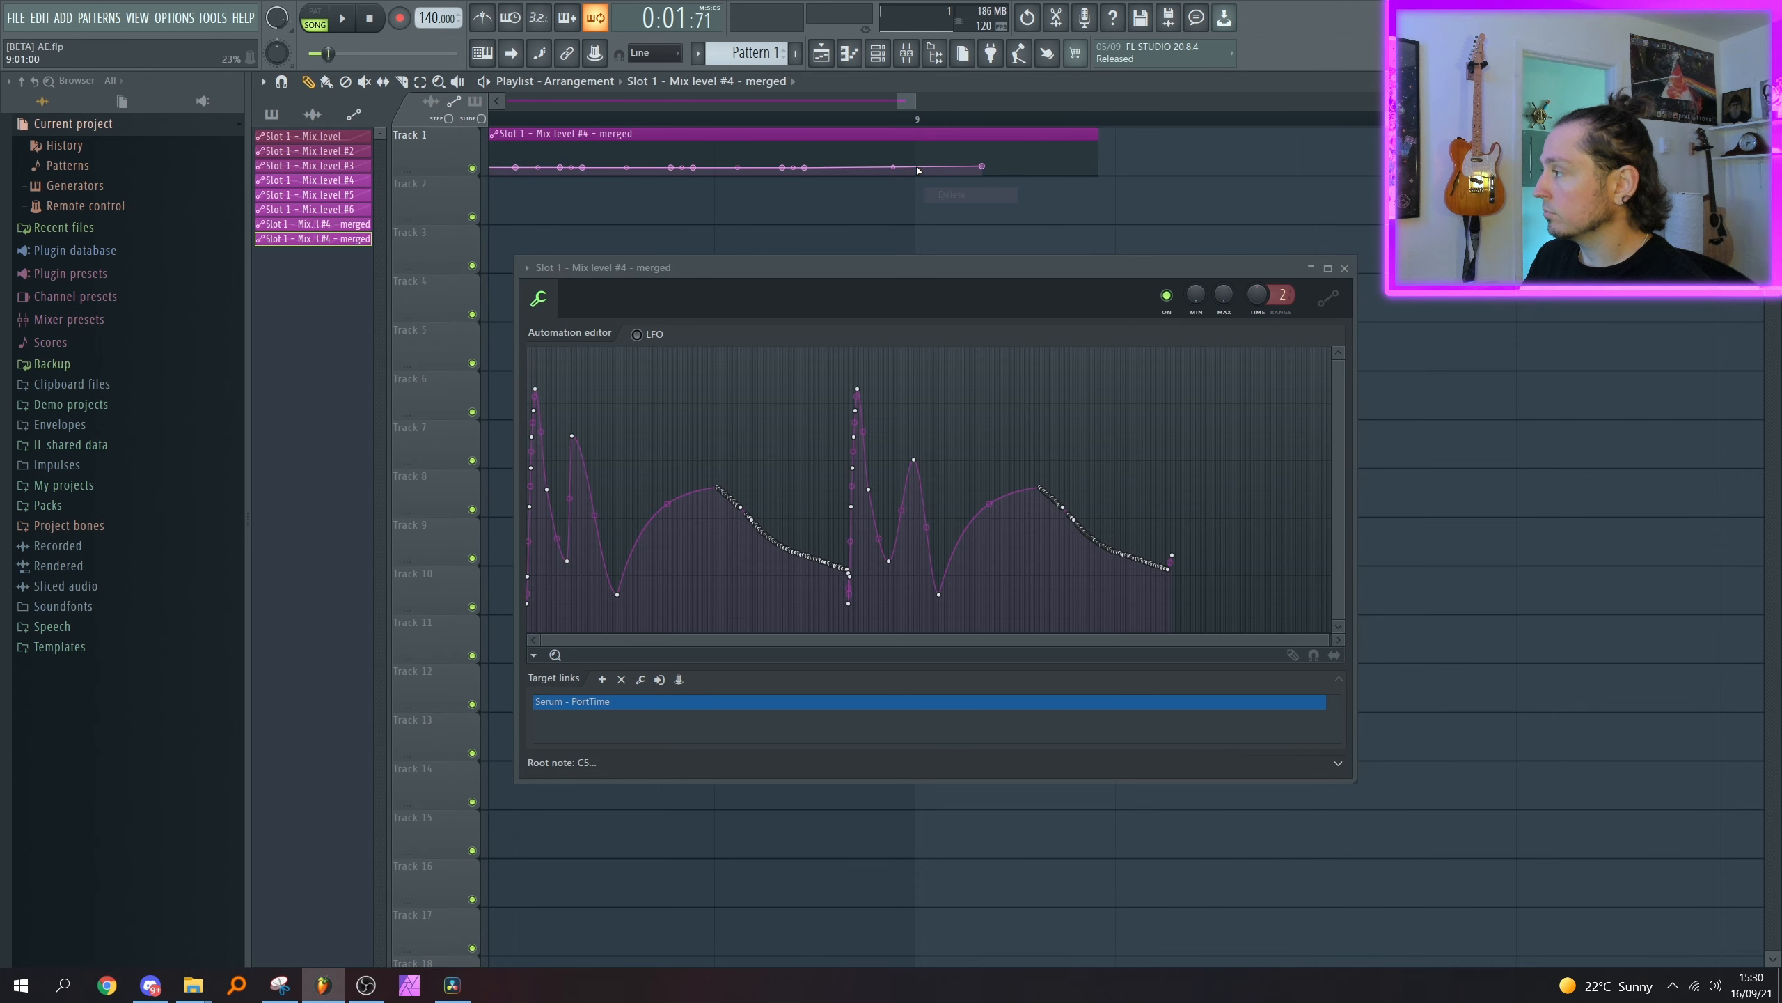
Add an automation point at bar 9 in the merged clip and slice the clip there.
{"action": "right_click", "coordinate": [918, 170]}
{"action": "key", "text": "c"}
{"action": "left_click_drag", "start_coordinate": [920, 133], "coordinate": [918, 179]}
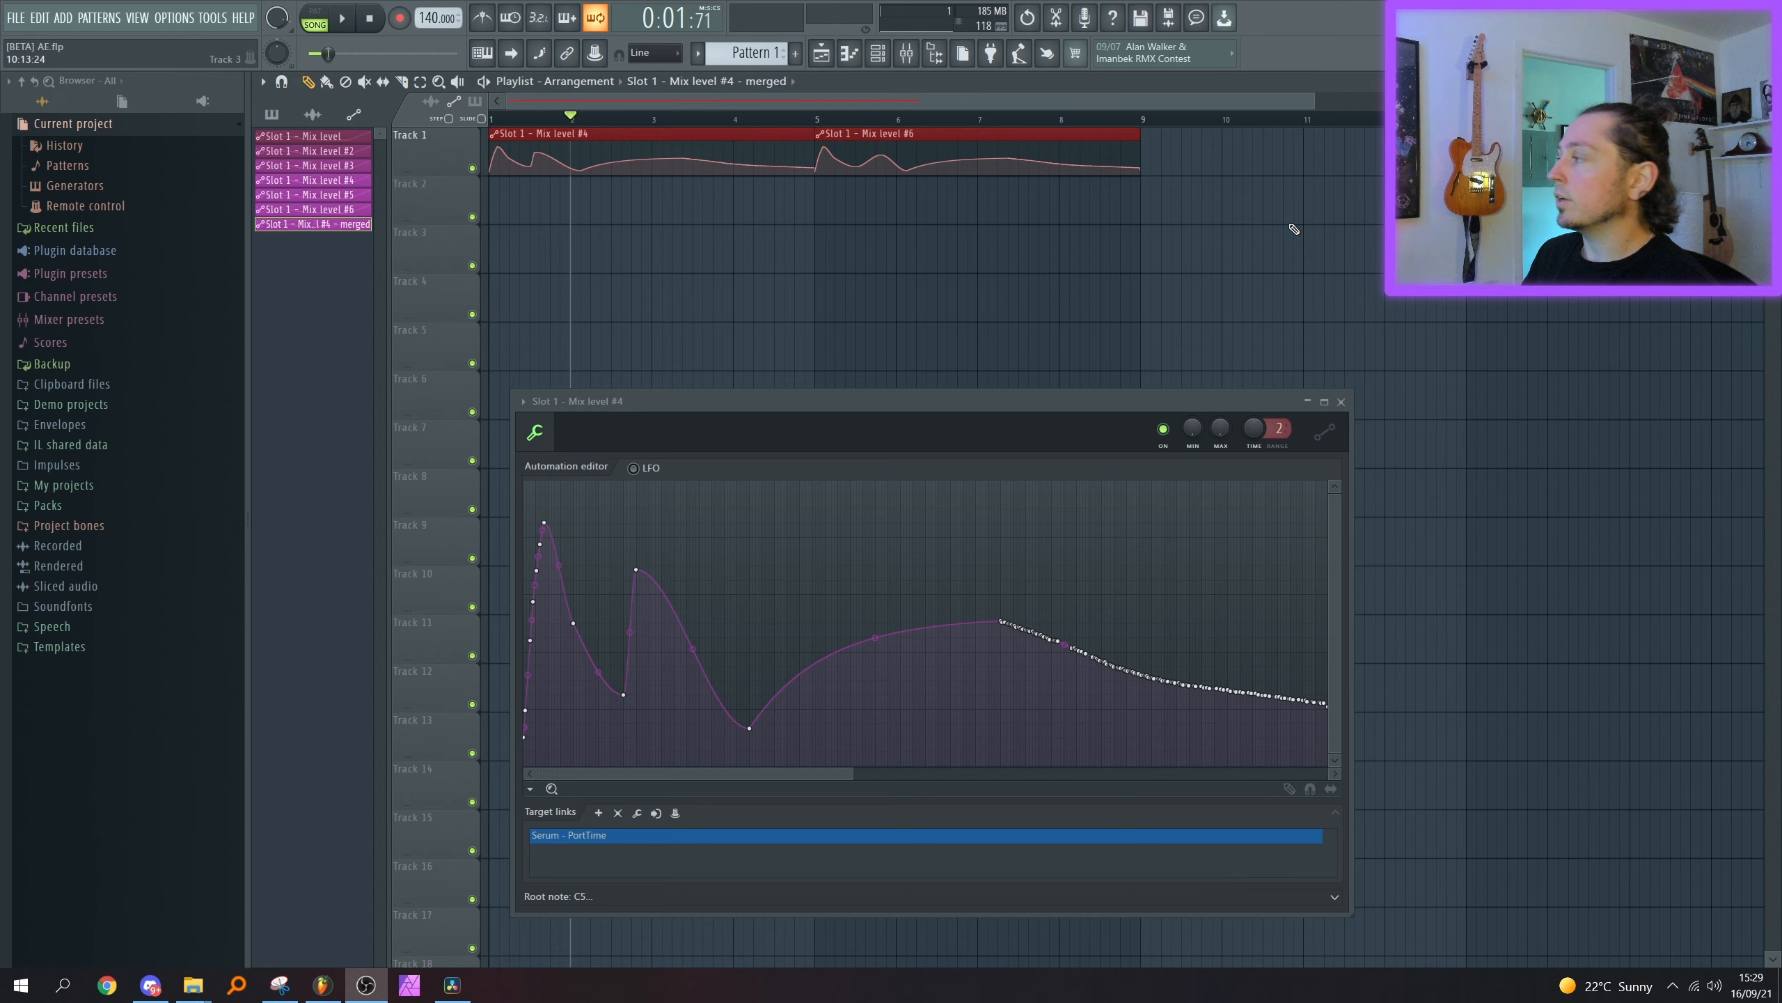
Merge the two selected automation clips on Track 1 into one clip and open its editor.
{"action": "left_click_drag", "start_coordinate": [1263, 163], "coordinate": [644, 169]}
{"action": "key", "text": "ctrl+g"}
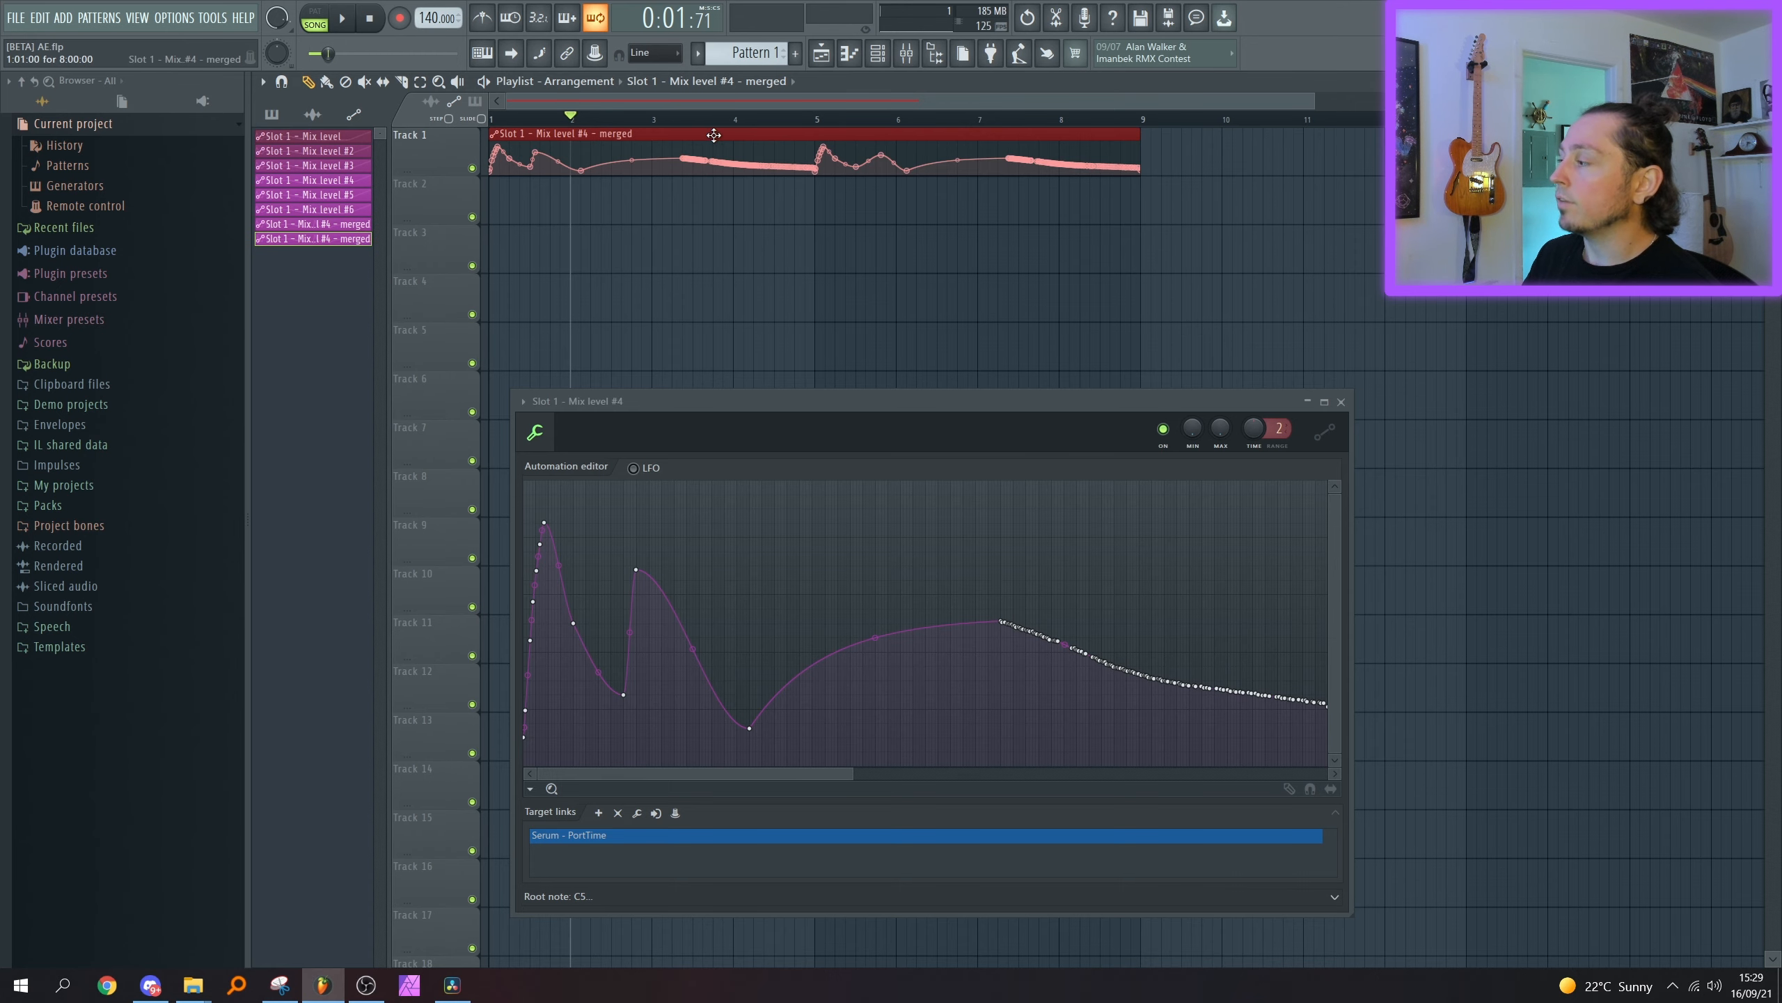
{"action": "double_click", "coordinate": [631, 156]}
{"action": "left_click_drag", "start_coordinate": [558, 219], "coordinate": [936, 279]}
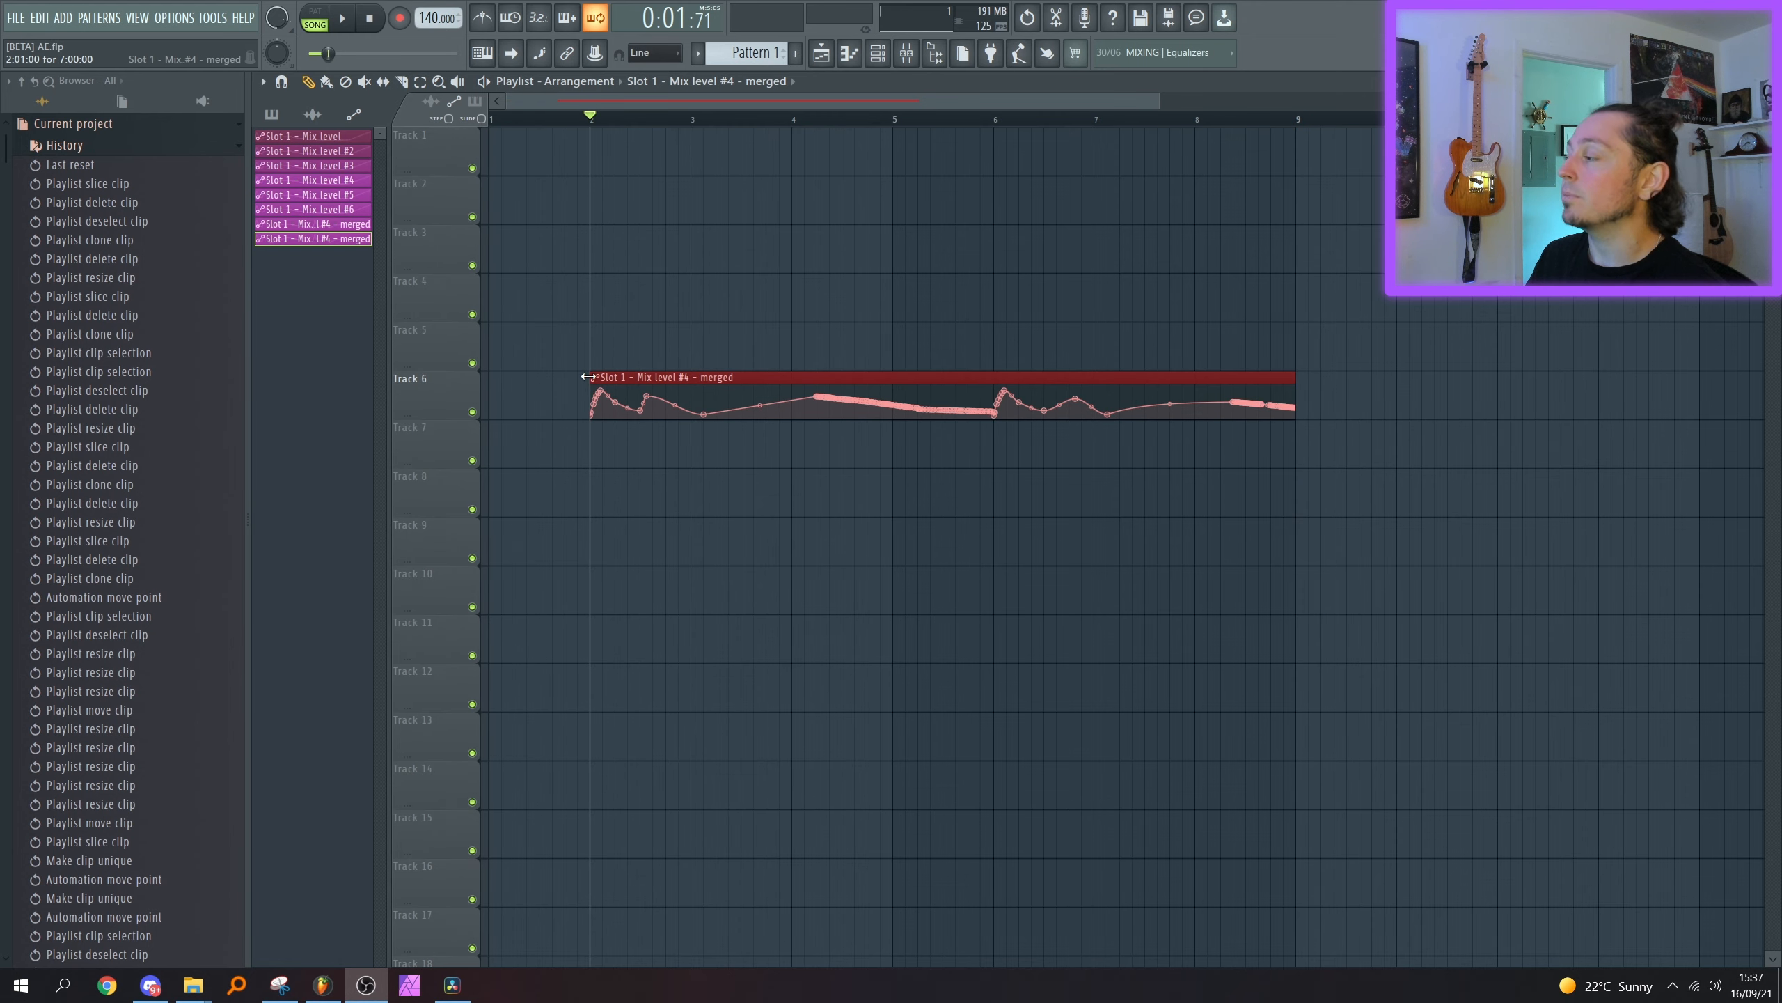
Extend the end of the merged clip on Track 6 beyond bar 11 and try to resize it from its start.
{"action": "left_click", "coordinate": [587, 378]}
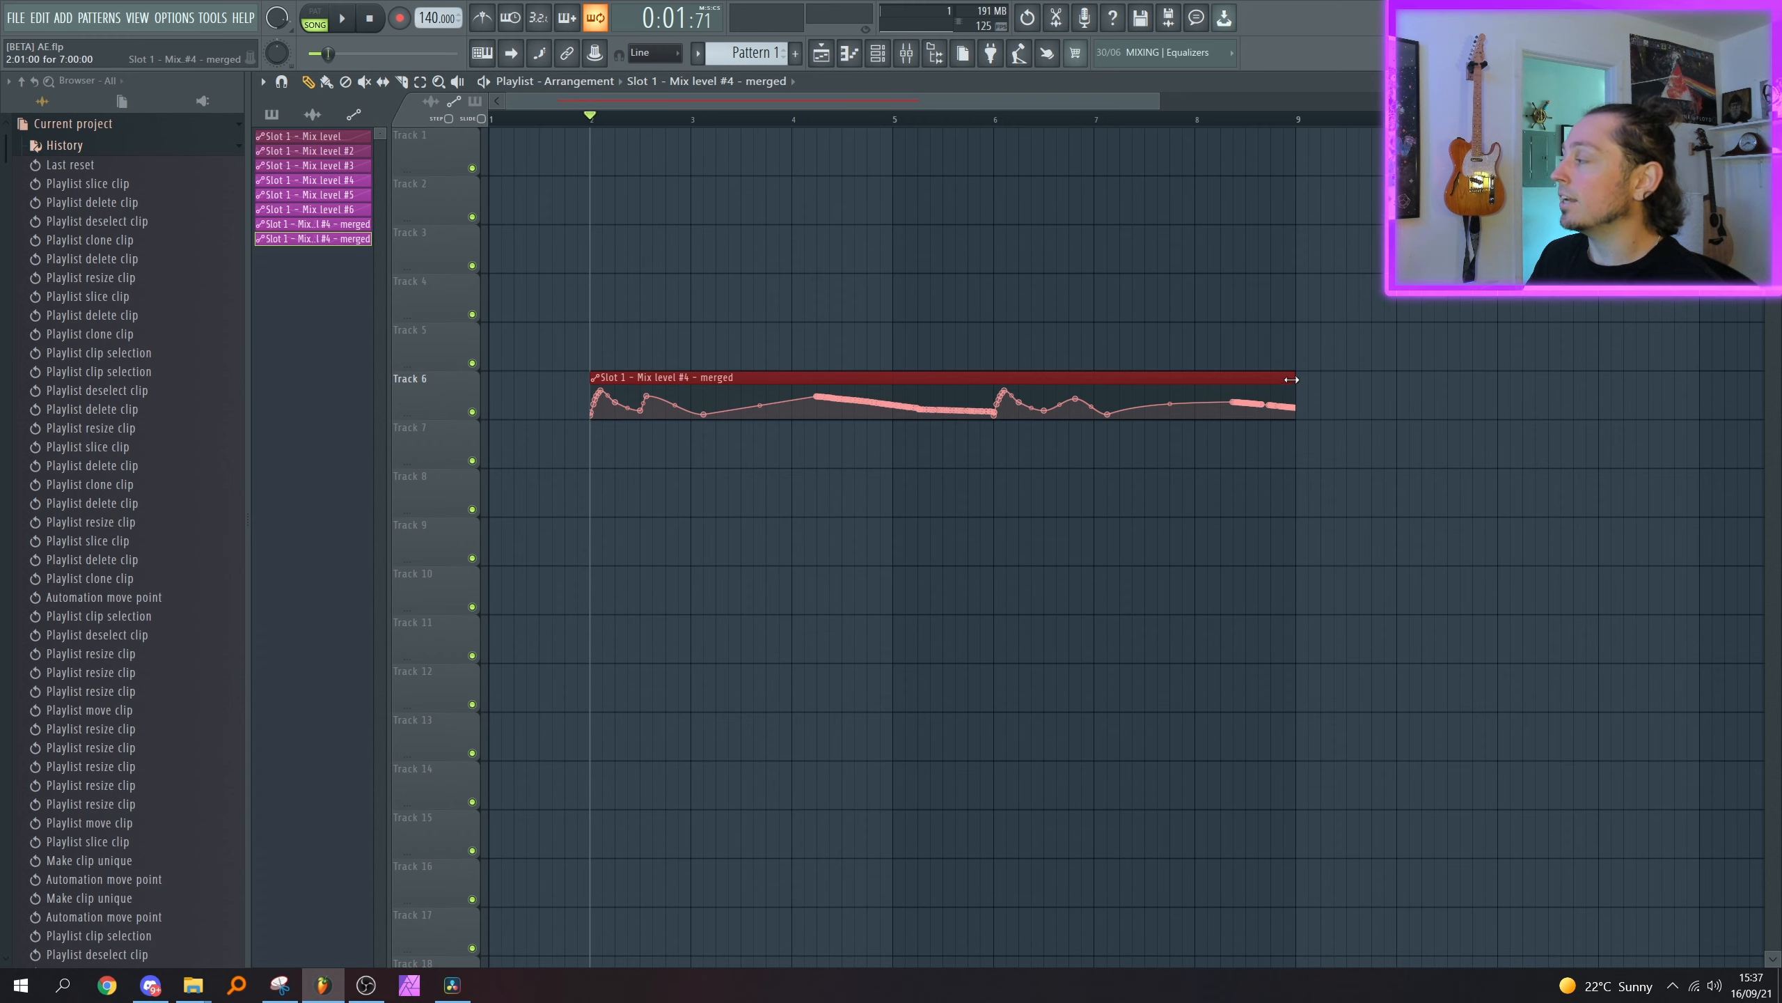
{"action": "left_click_drag", "start_coordinate": [1296, 377], "coordinate": [1559, 377]}
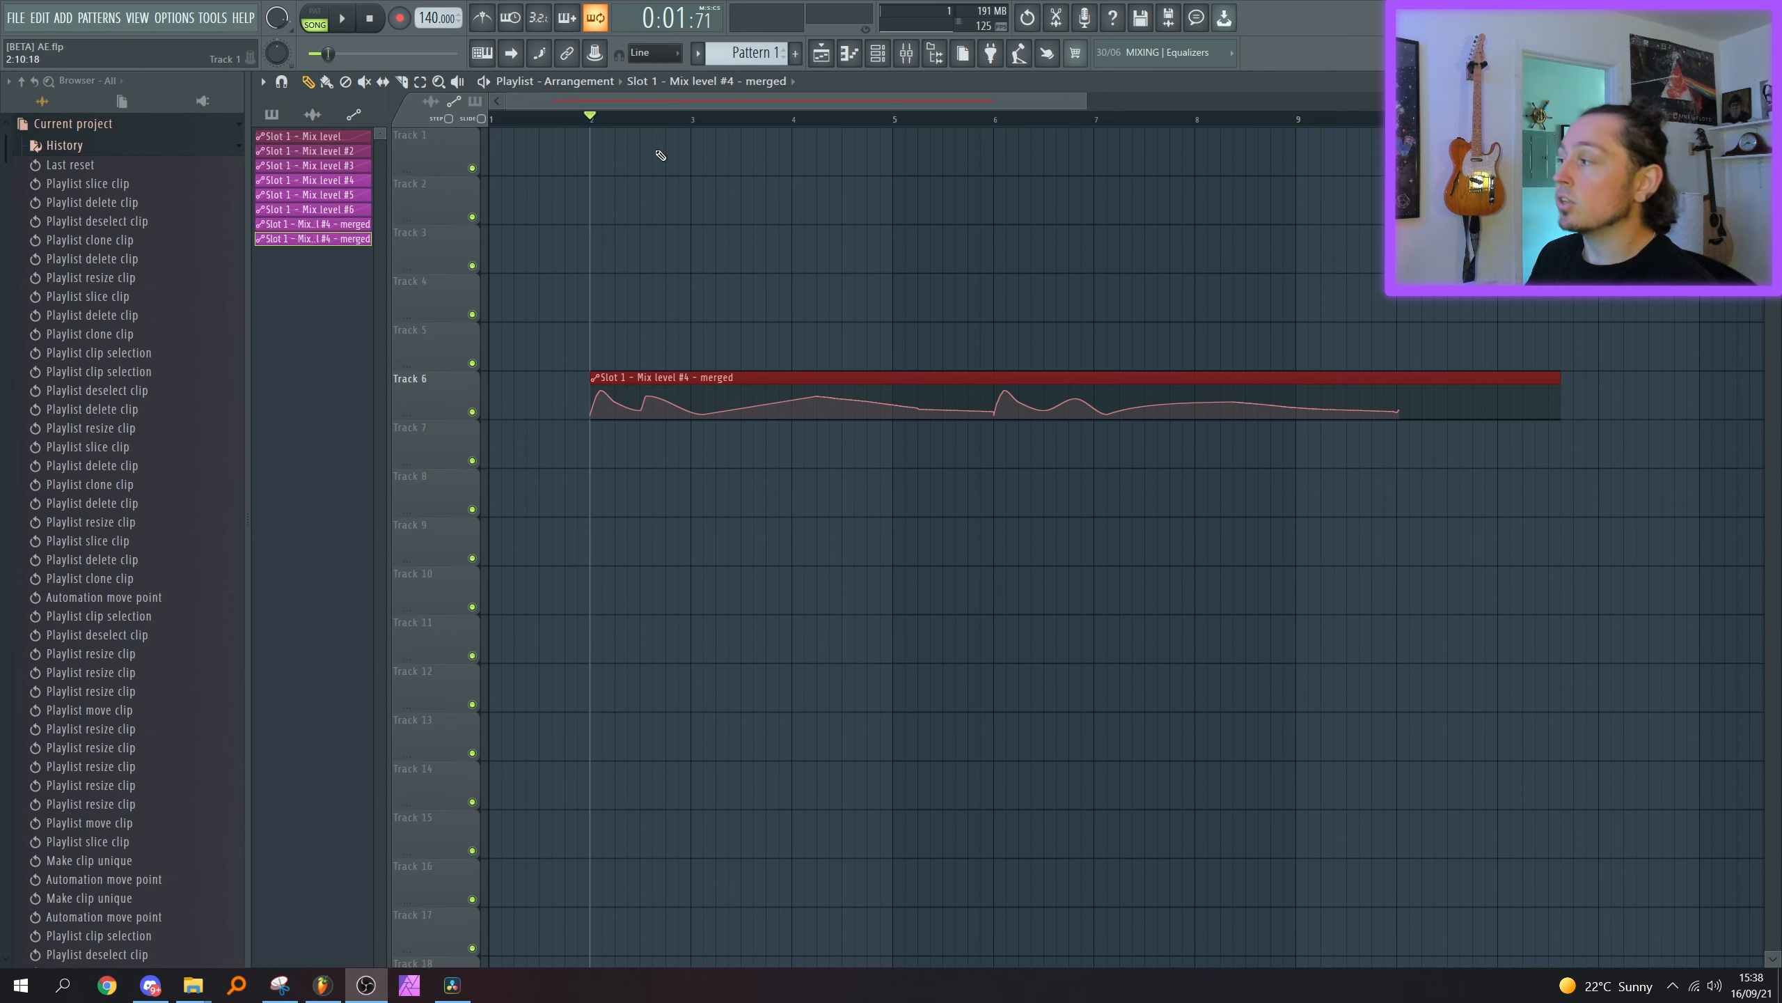
{"action": "left_click_drag", "start_coordinate": [593, 377], "coordinate": [584, 375]}
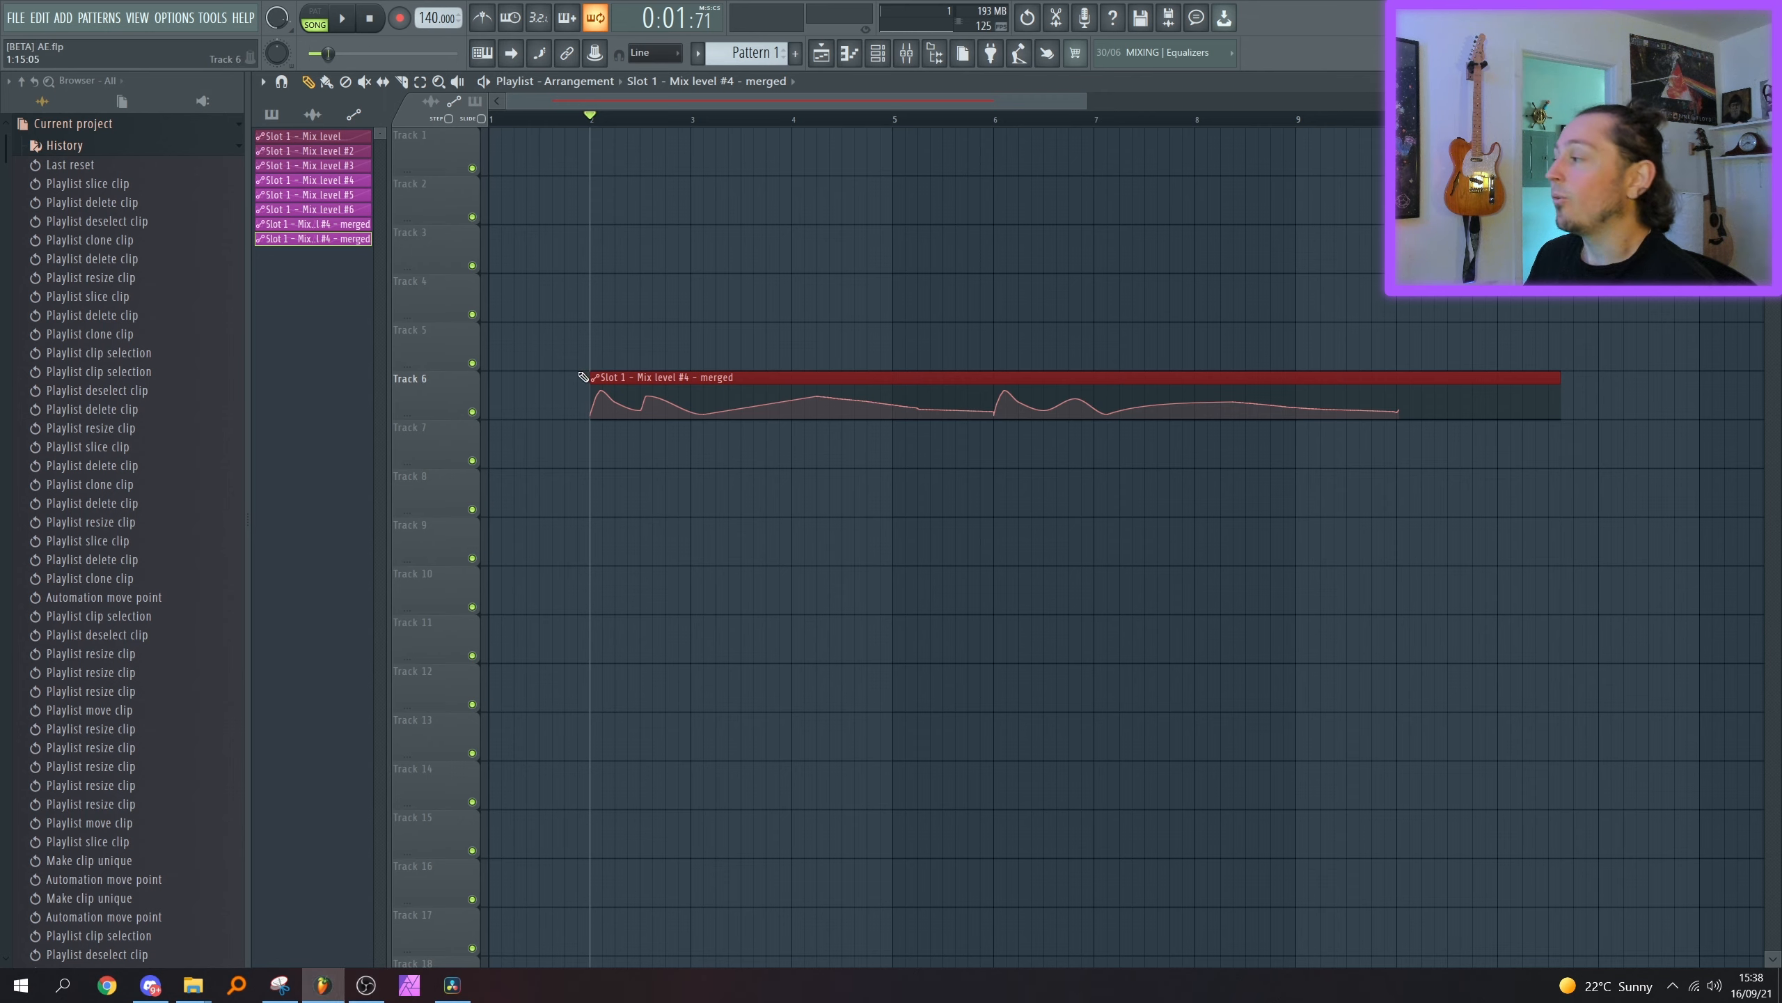
Move the merged clip to start at bar 1 and shift the automation points after its first one a bar later.
{"action": "left_click_drag", "start_coordinate": [630, 373], "coordinate": [494, 381]}
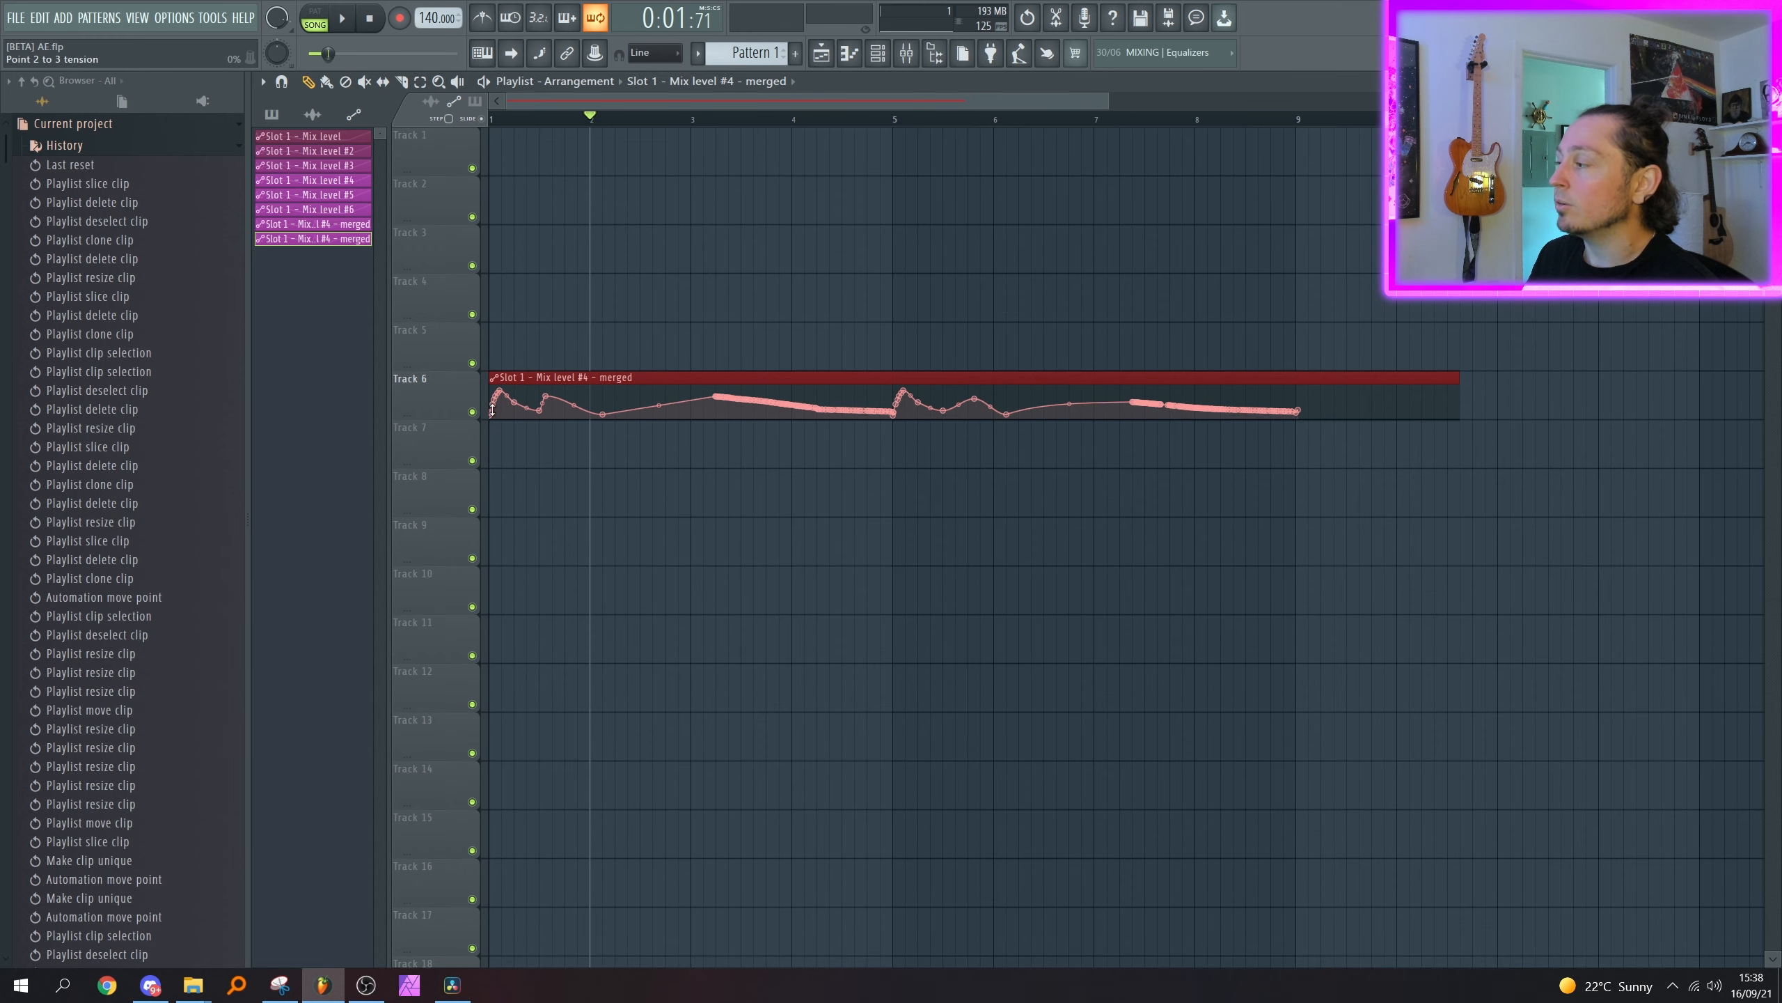
{"action": "left_click_drag", "start_coordinate": [496, 408], "coordinate": [598, 408]}
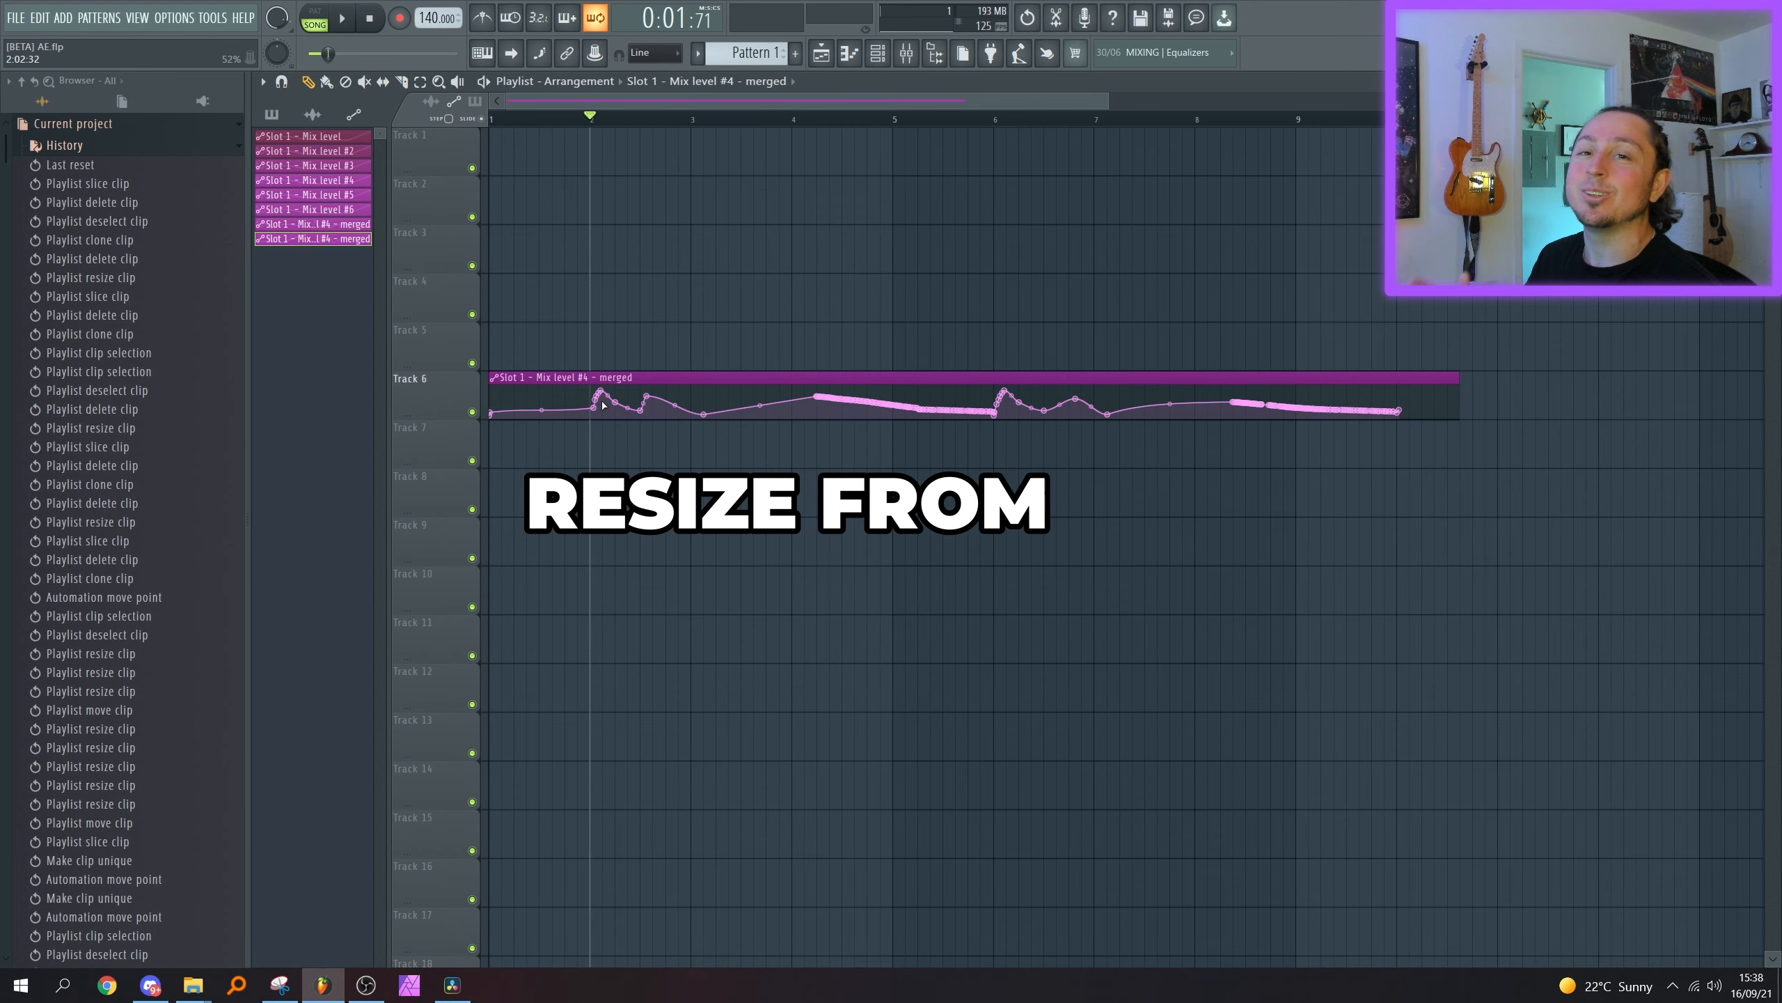